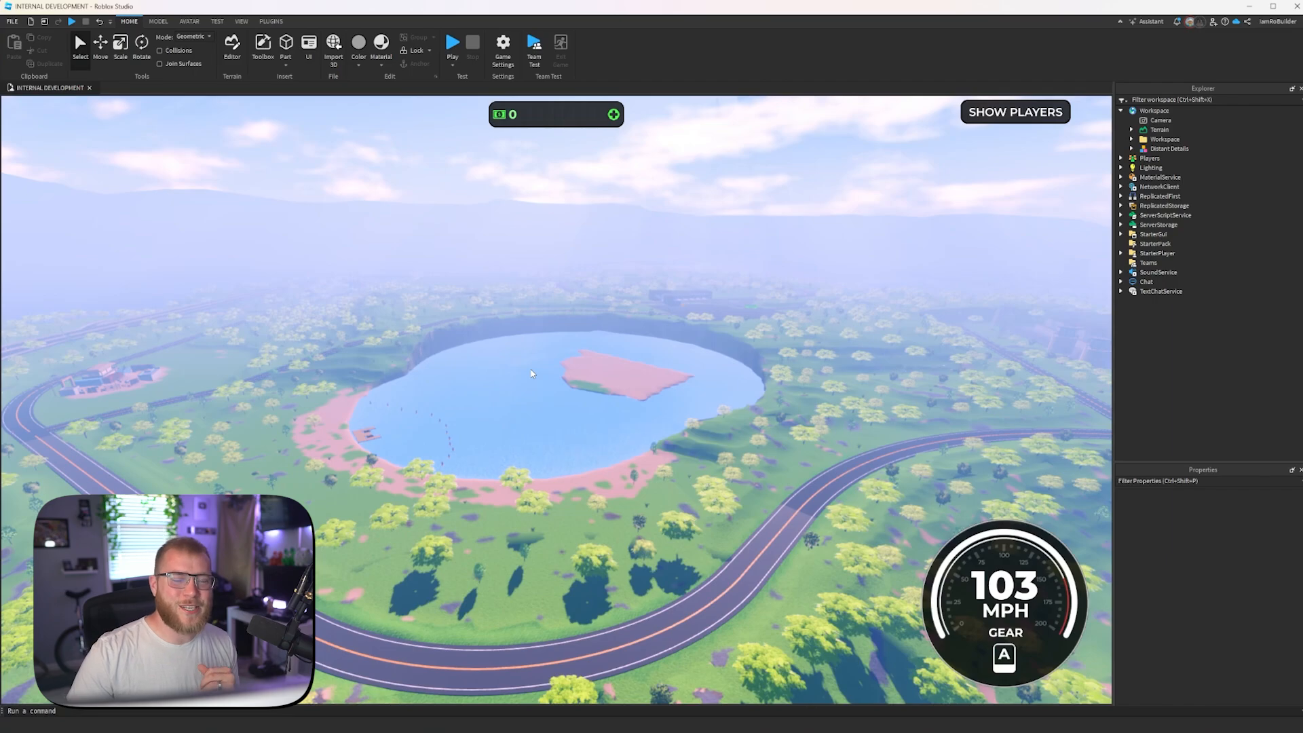
- Examine the lake and its half-grassed rectangular island up close, from a distance and from directly overhead
scroll(568, 360, up, 10)
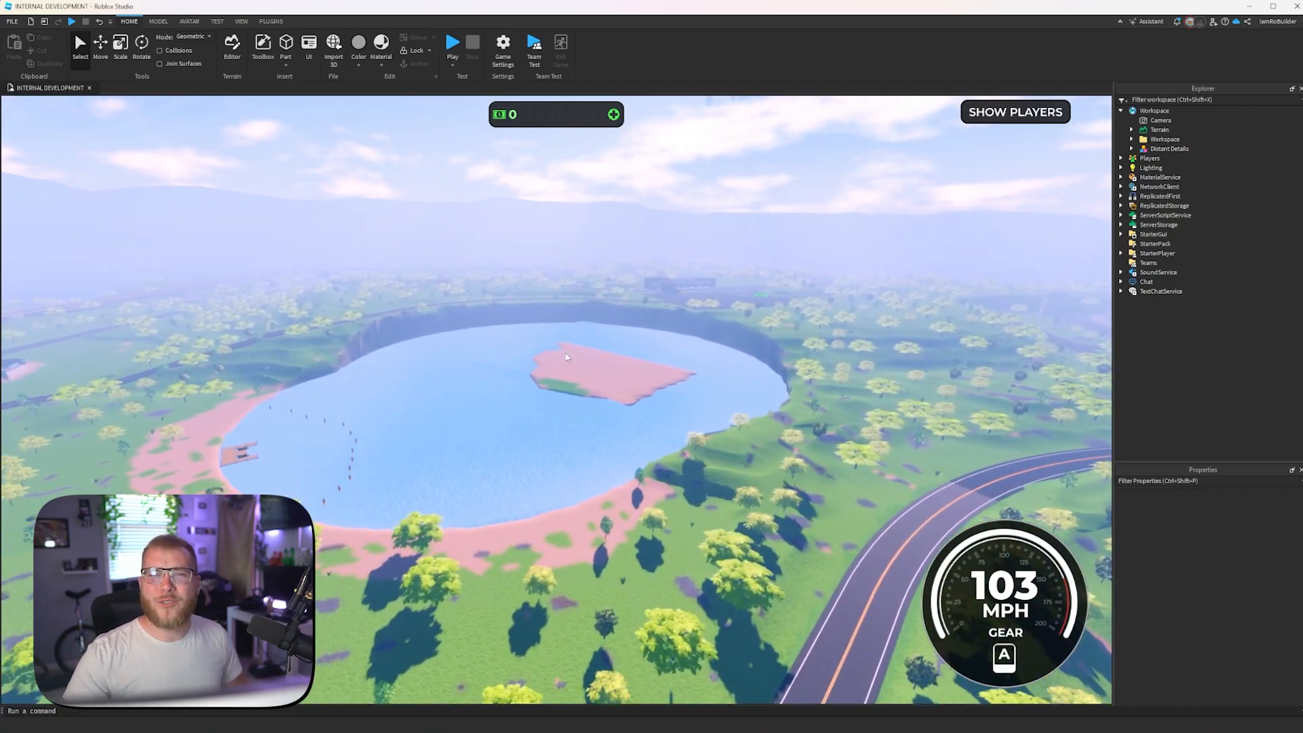
scroll(550, 317, up, 10)
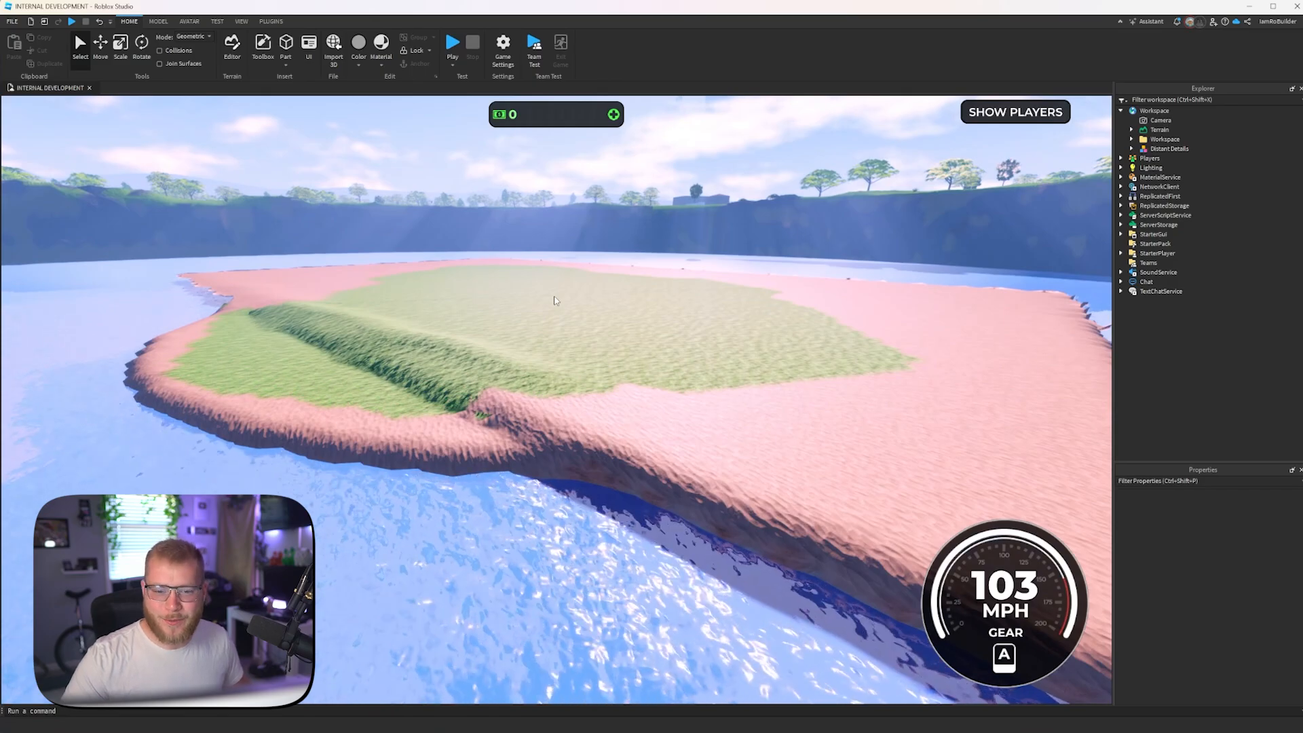
scroll(551, 314, down, 15)
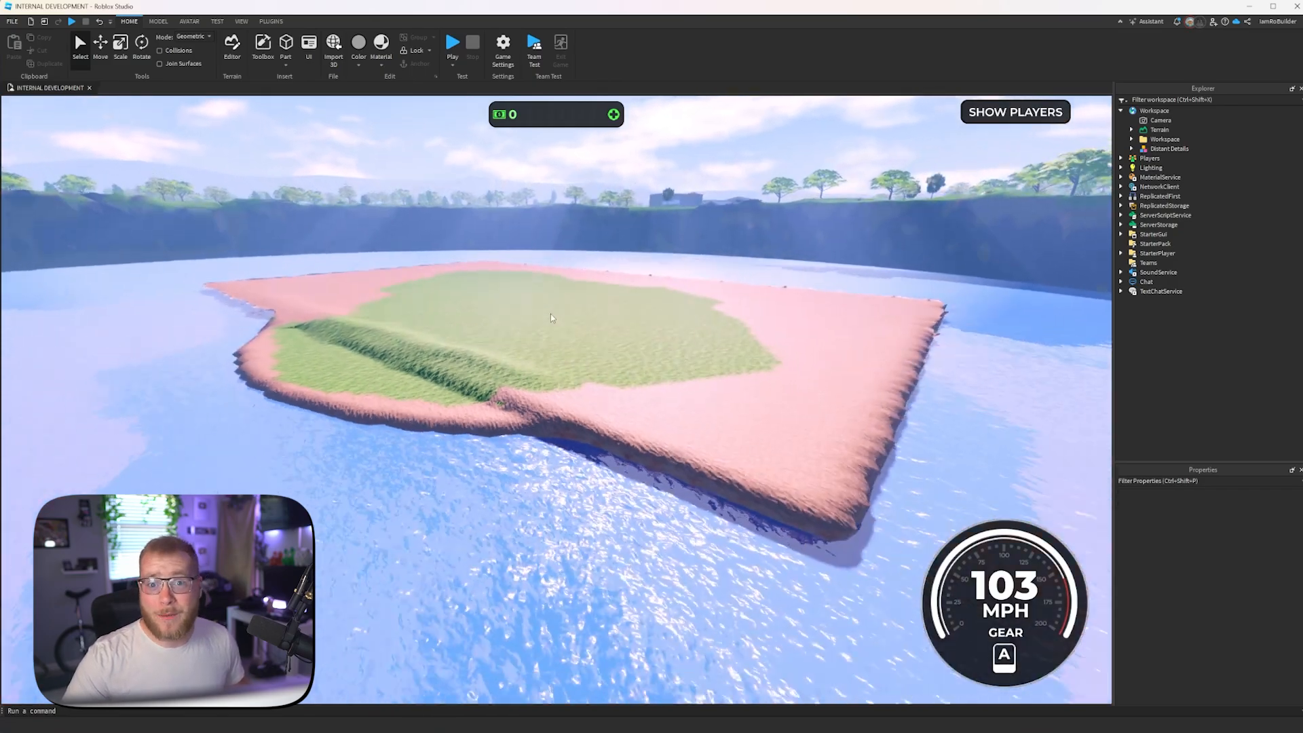
scroll(569, 347, down, 10)
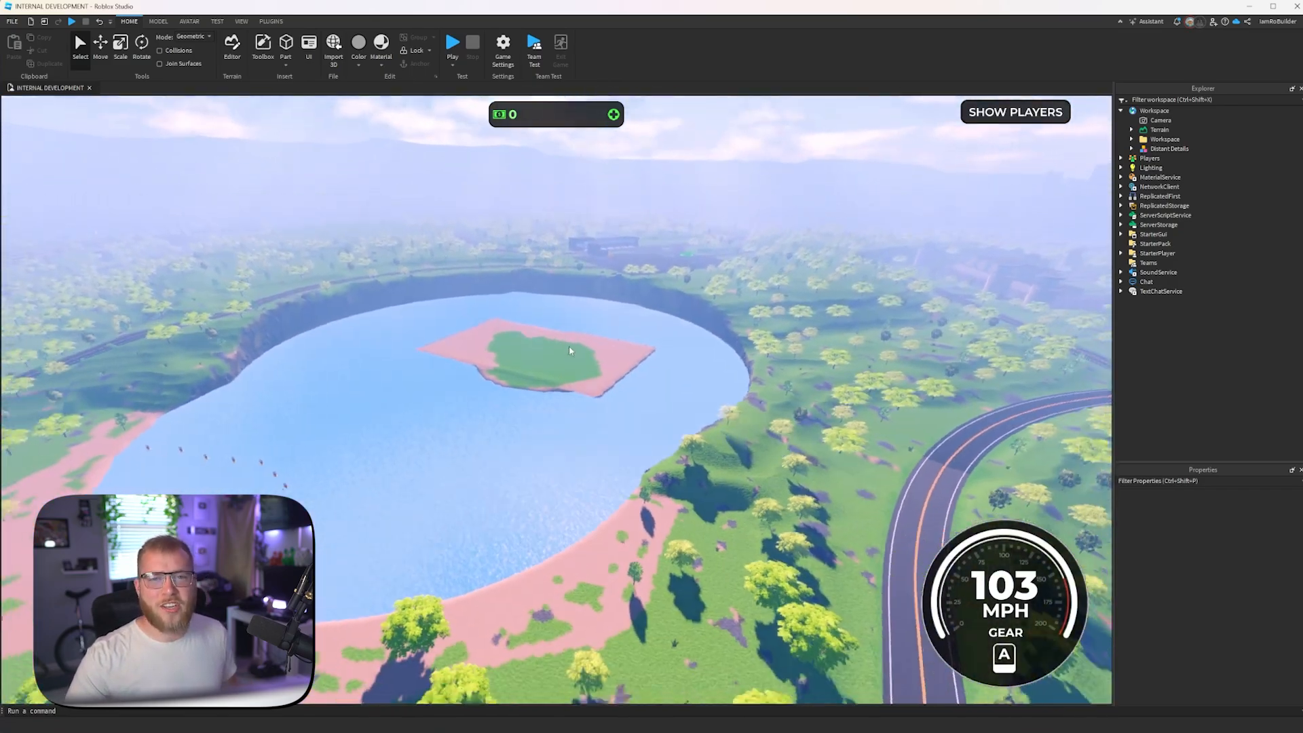
key(w)
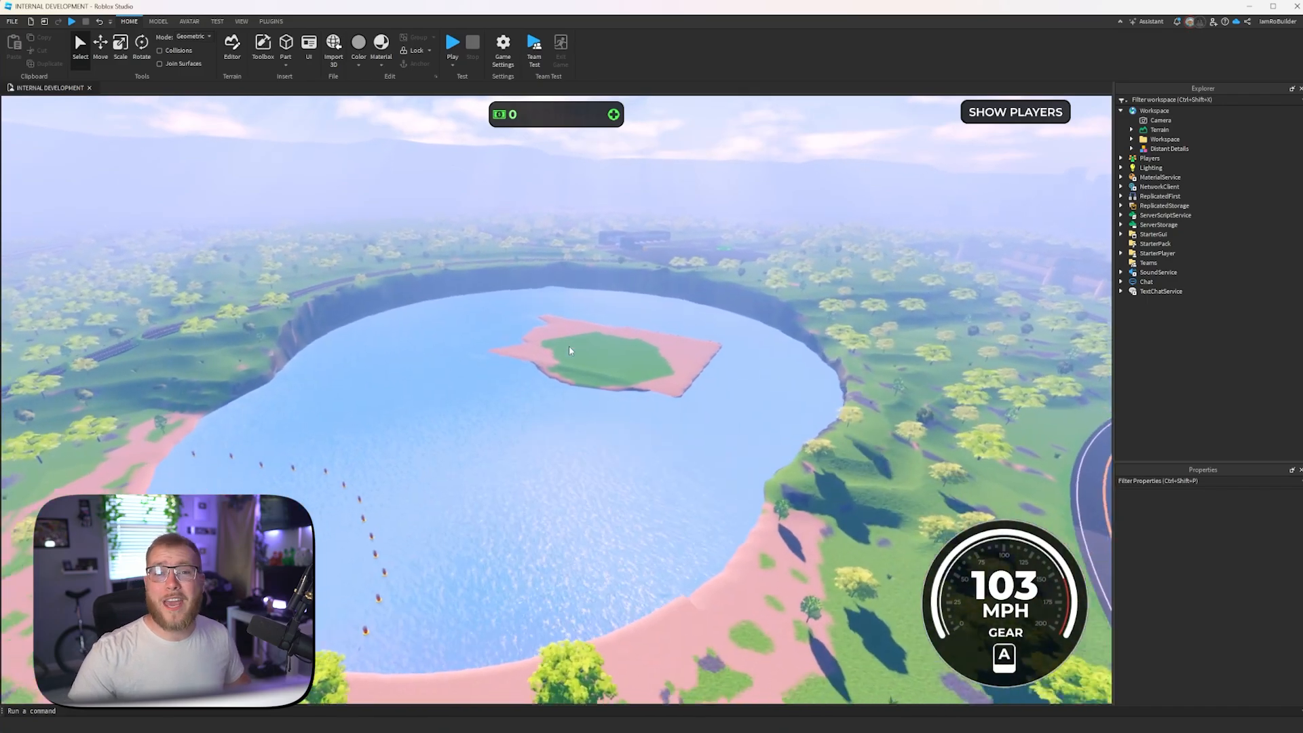
right_drag(569, 347, 514, 333)
key(s)
key(s)
key(a)
key(w)
key(s)
key(s)
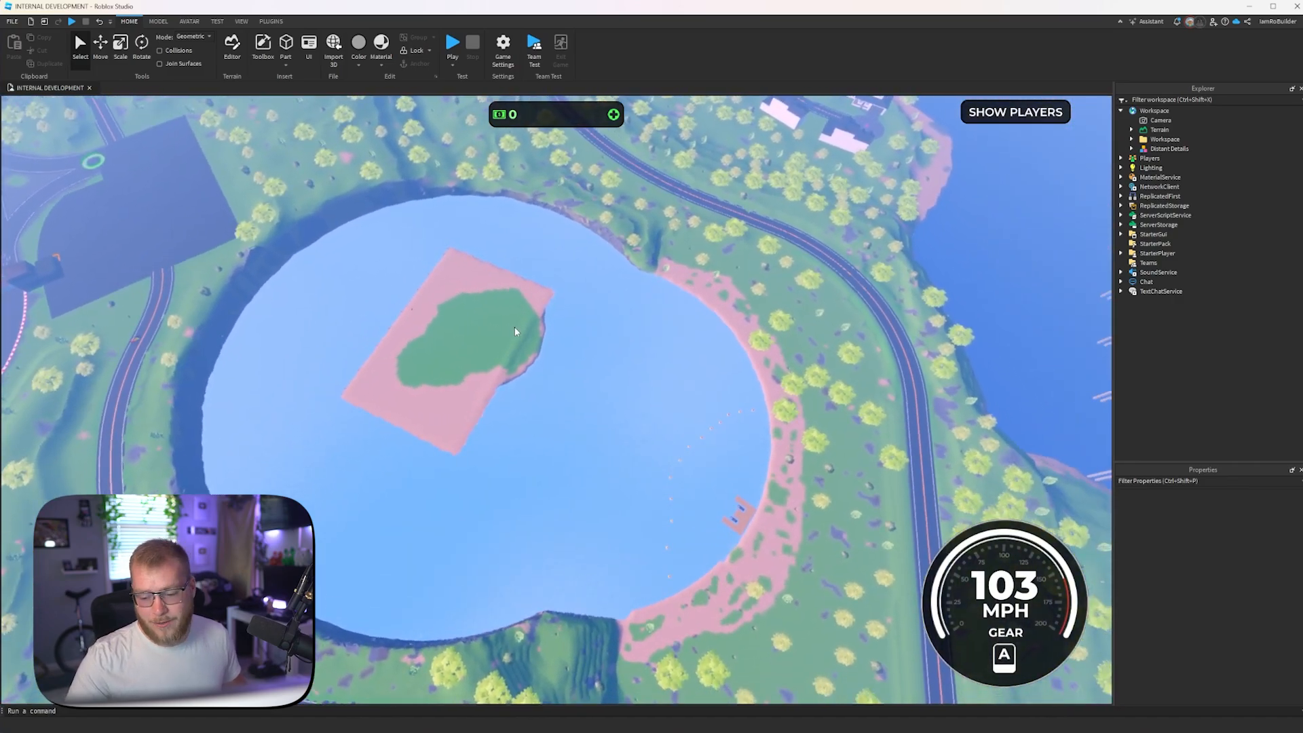
- Capture a screen snip of the overhead lake view and sketch a curved new shoreline and fill marks on it
key(shift+super+s)
drag(102, 144, 888, 675)
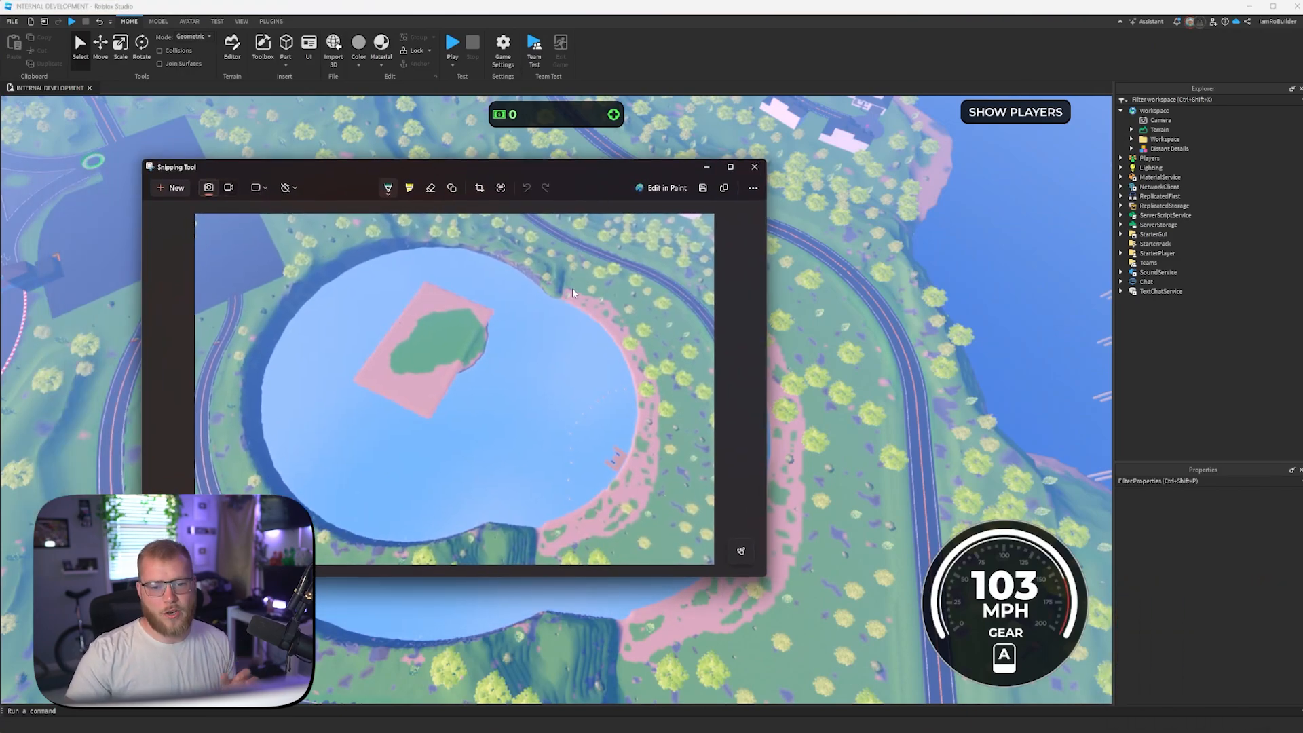
drag(563, 299, 530, 315)
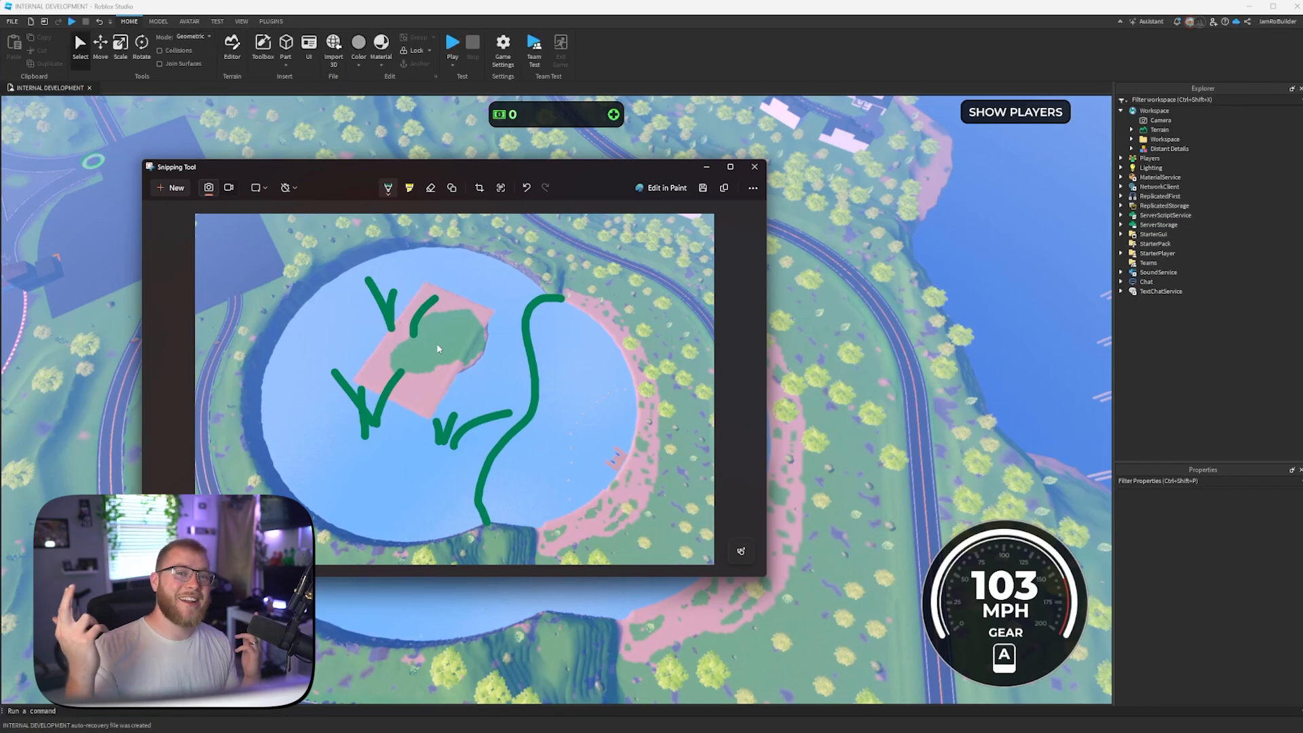
click(504, 114)
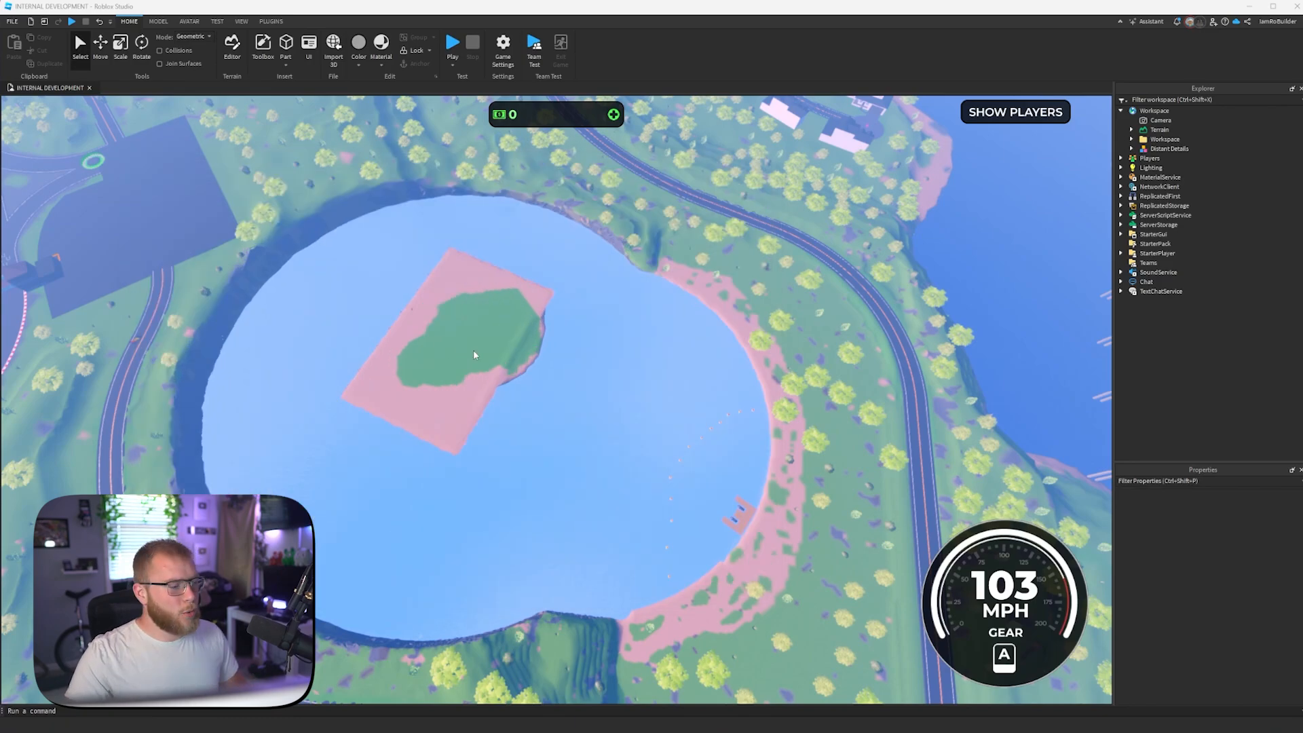
- Open the terrain editor's Paint tool with a spherical brush of size 22
right_drag(474, 349, 562, 341)
scroll(562, 346, up, 6)
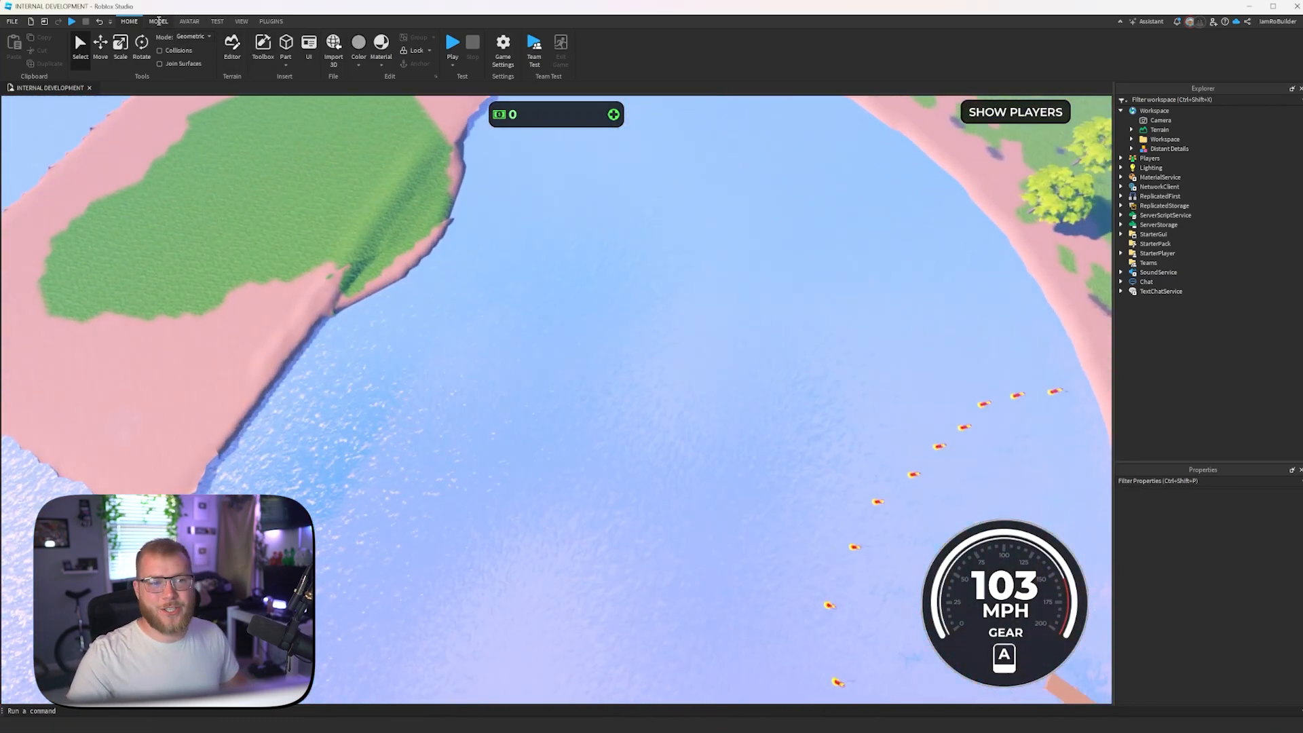
click(158, 21)
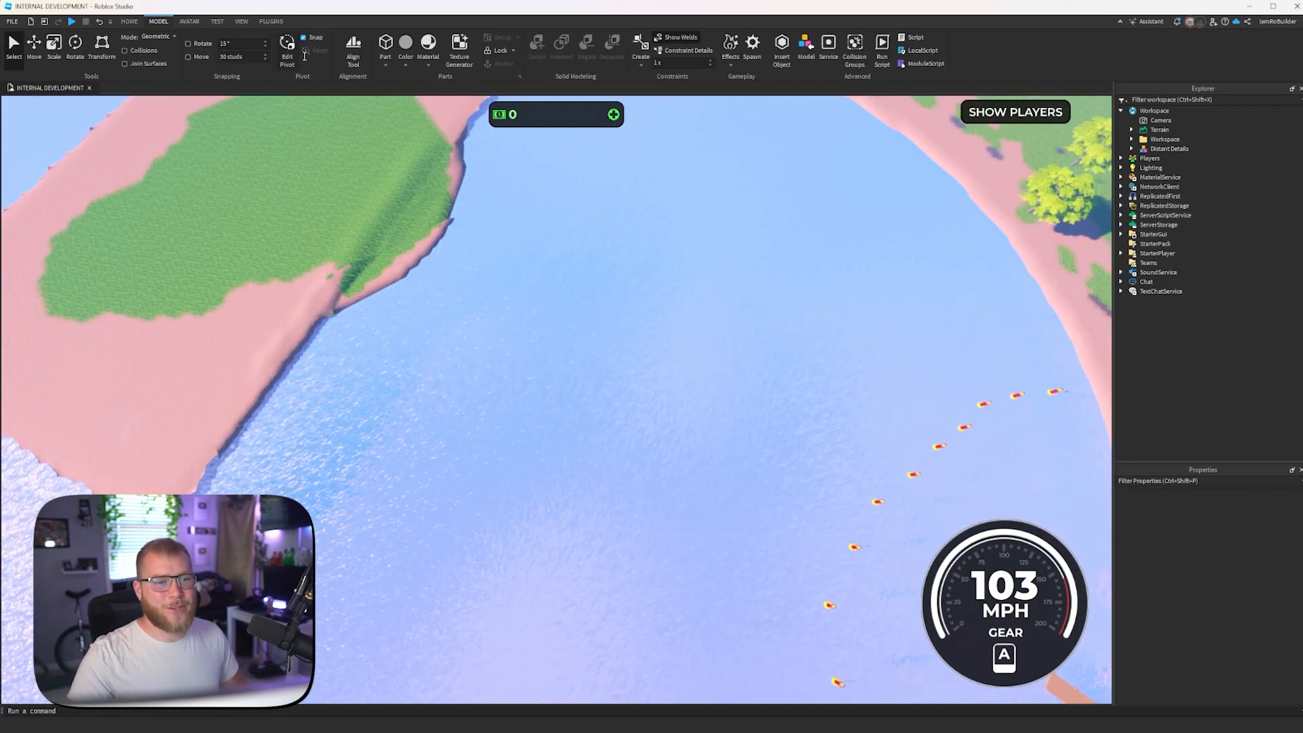
click(129, 21)
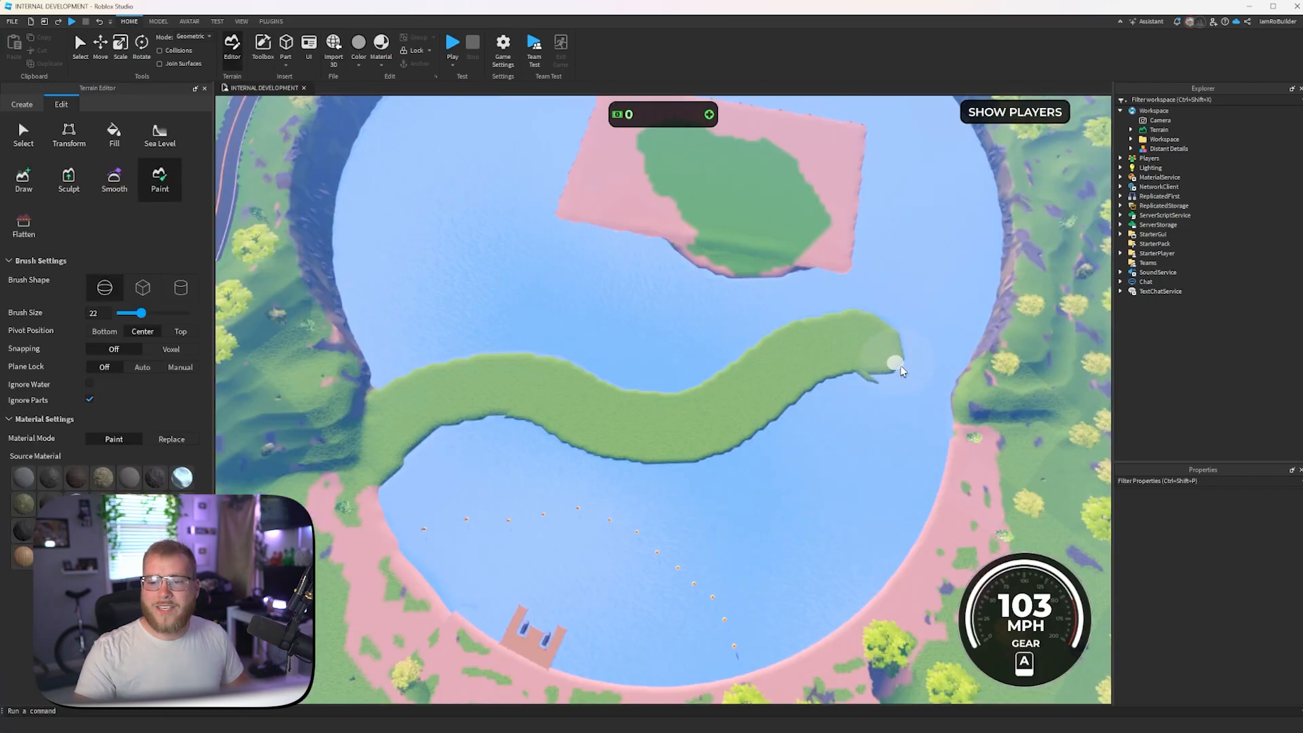
- Paint a wavy grass strip across the lake's narrow waist from one bank to the other, undoing and redoing strokes as needed
drag(902, 370, 944, 401)
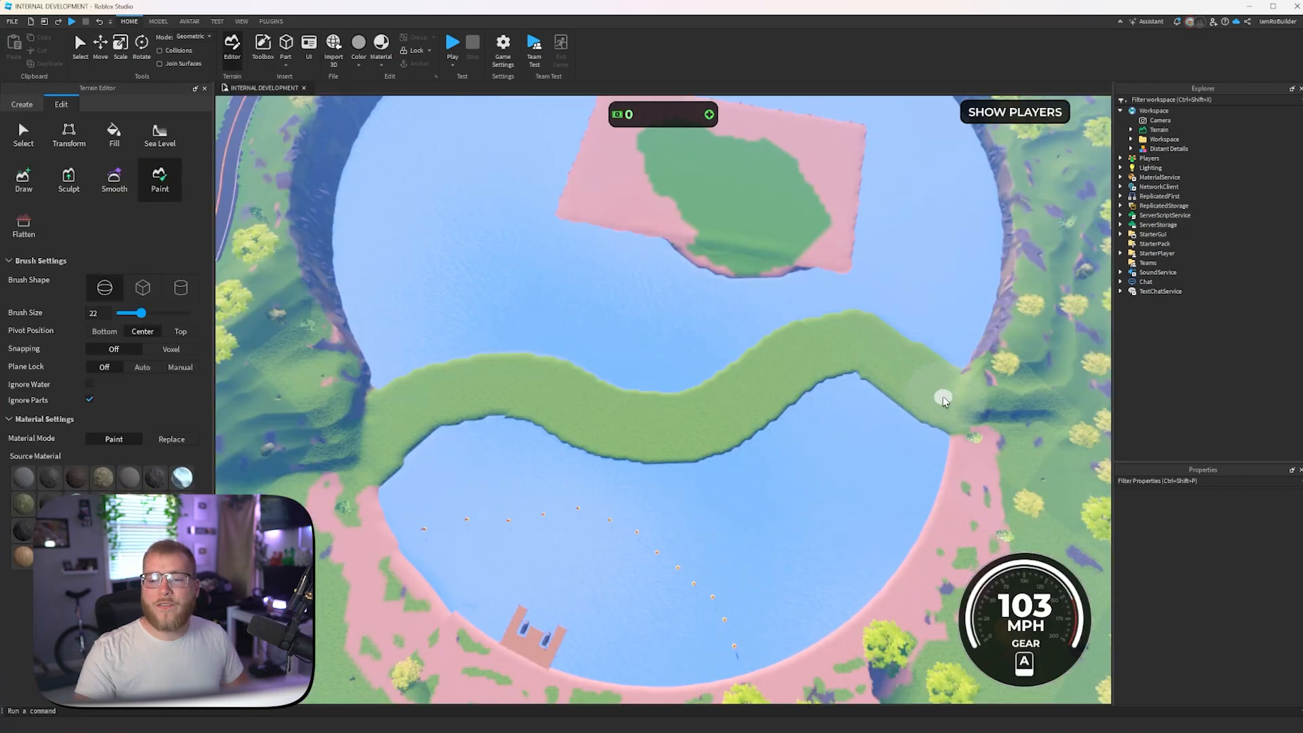
key(ctrl+z)
key(d)
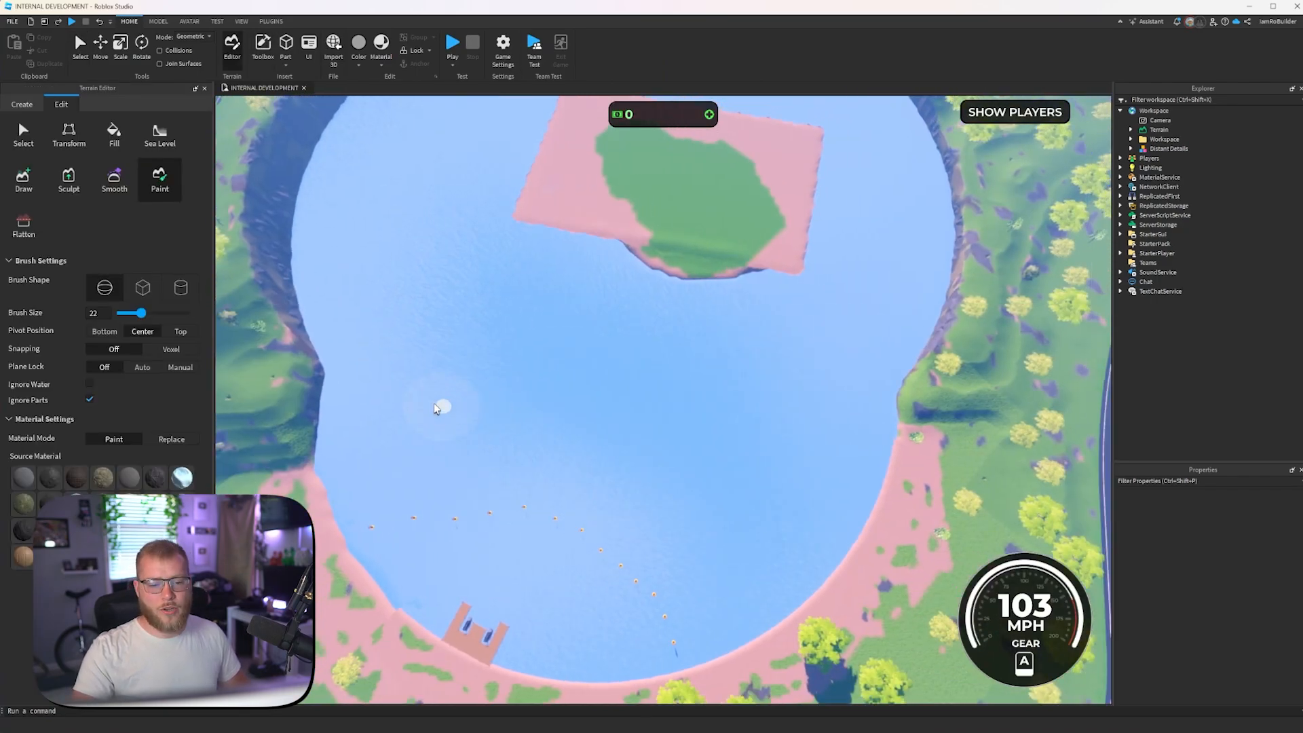
key(s)
drag(391, 427, 489, 364)
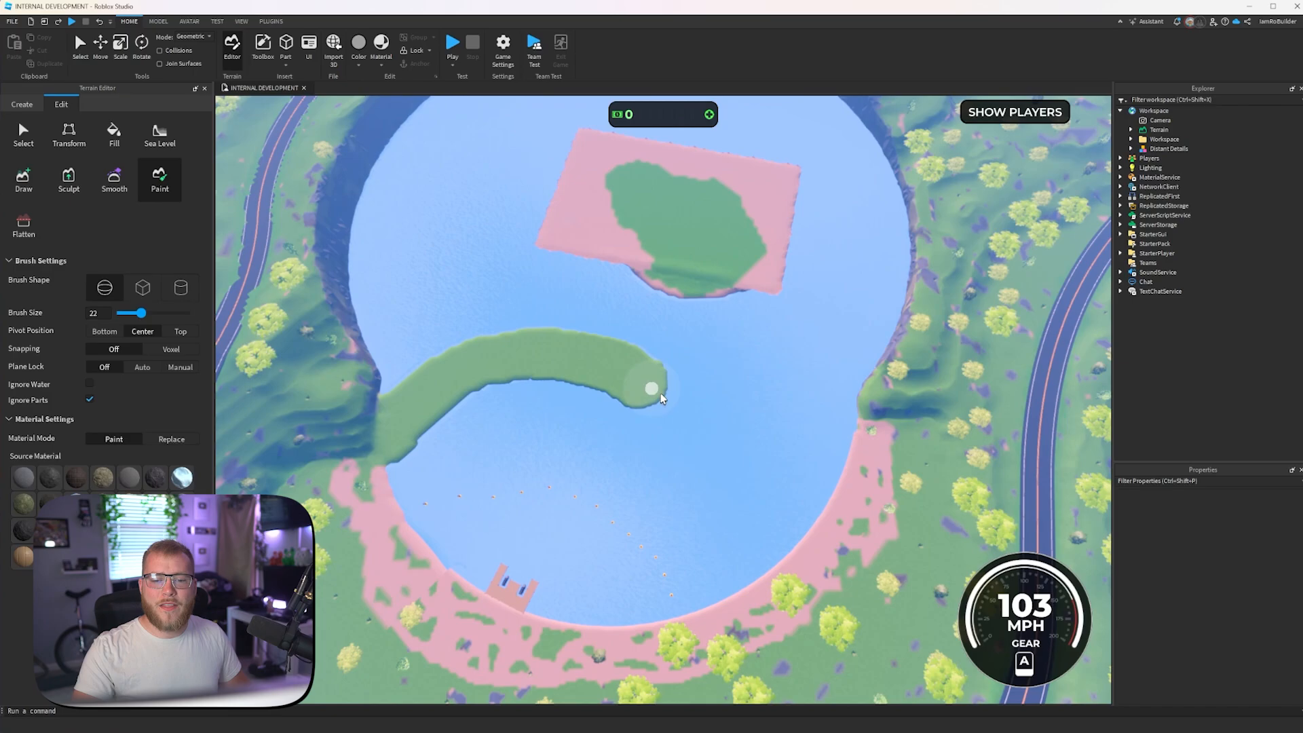
drag(662, 399, 788, 378)
key(ctrl+z)
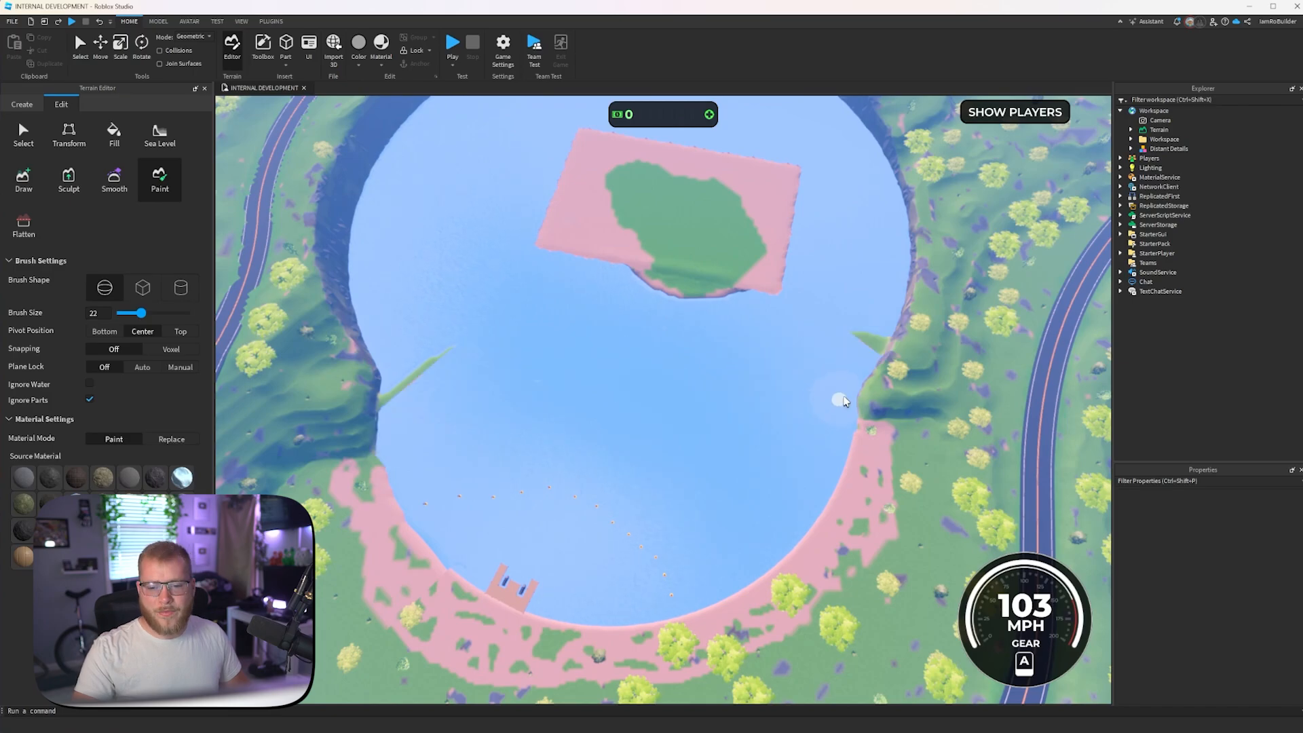
key(ctrl+y)
- Widen the middle of the grass strip and extend it over the near edge of the sandy island
key(w)
right_drag(744, 453, 687, 411)
key(w)
key(s)
key(s)
key(s)
mouse_move(687, 412)
mouse_down()
mouse_move(570, 391)
mouse_move(670, 453)
mouse_up()
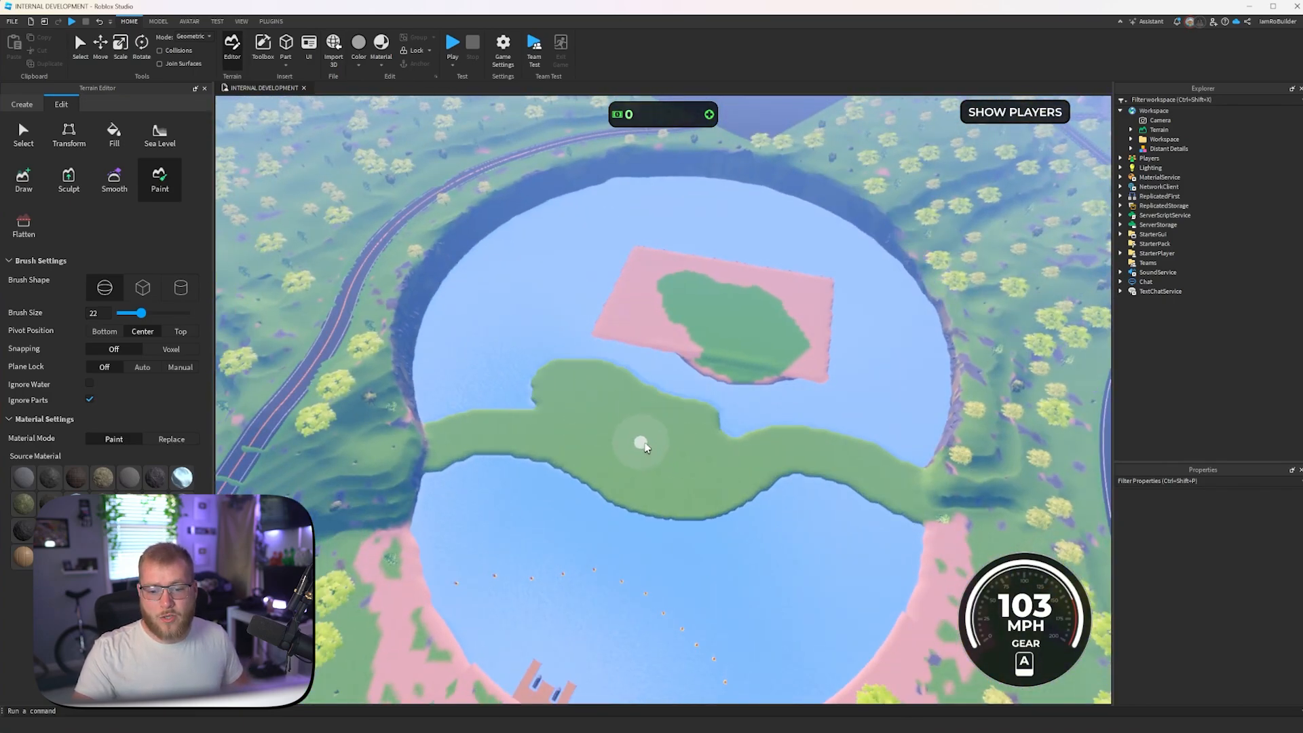
mouse_move(702, 405)
mouse_down()
mouse_move(675, 351)
mouse_move(568, 378)
mouse_up()
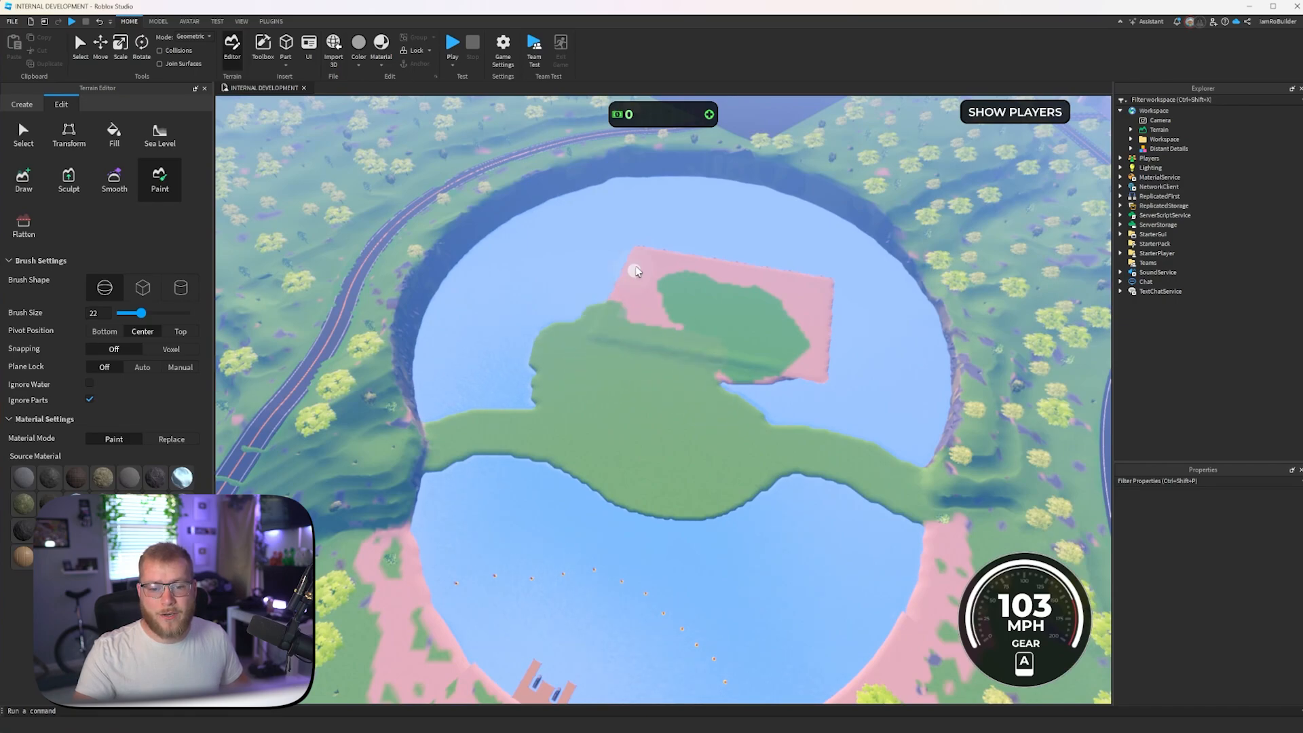
- Paint grass over the water on both sides of the island and across most of its sand
drag(636, 271, 561, 236)
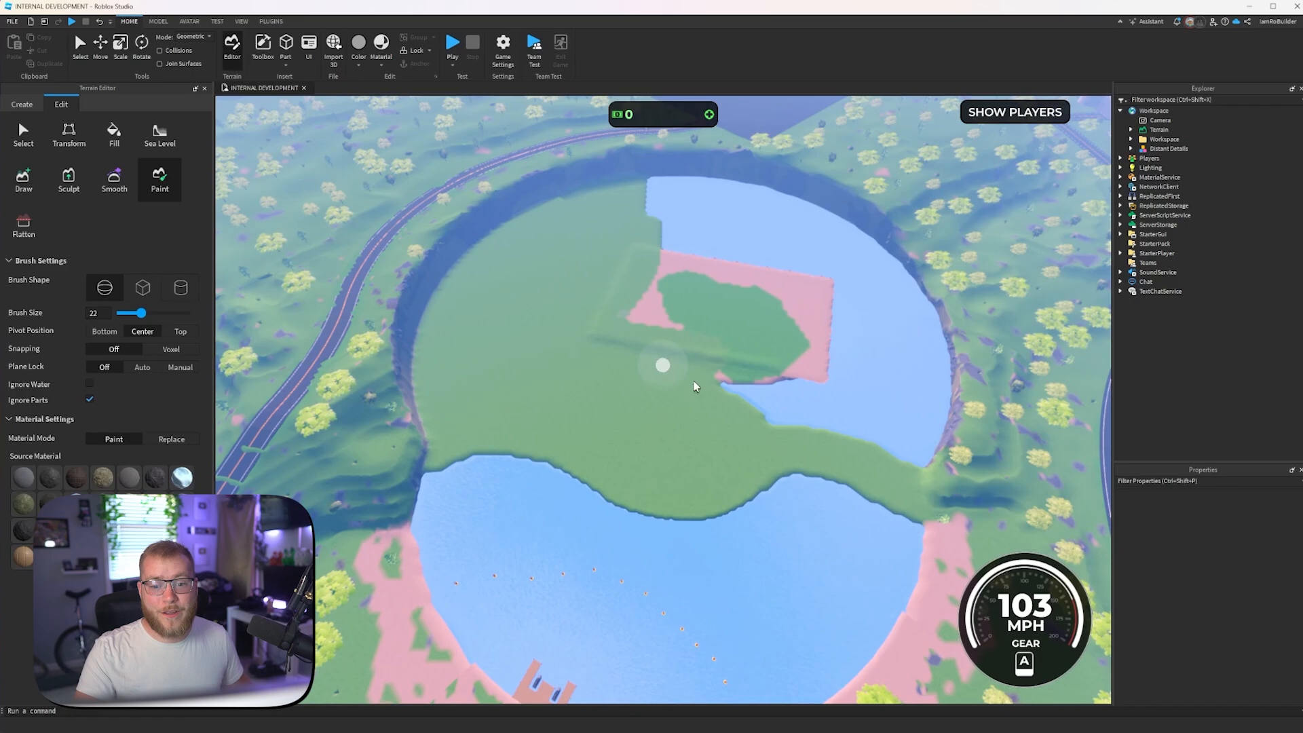
mouse_move(894, 434)
mouse_down()
mouse_move(913, 440)
mouse_move(921, 335)
mouse_up()
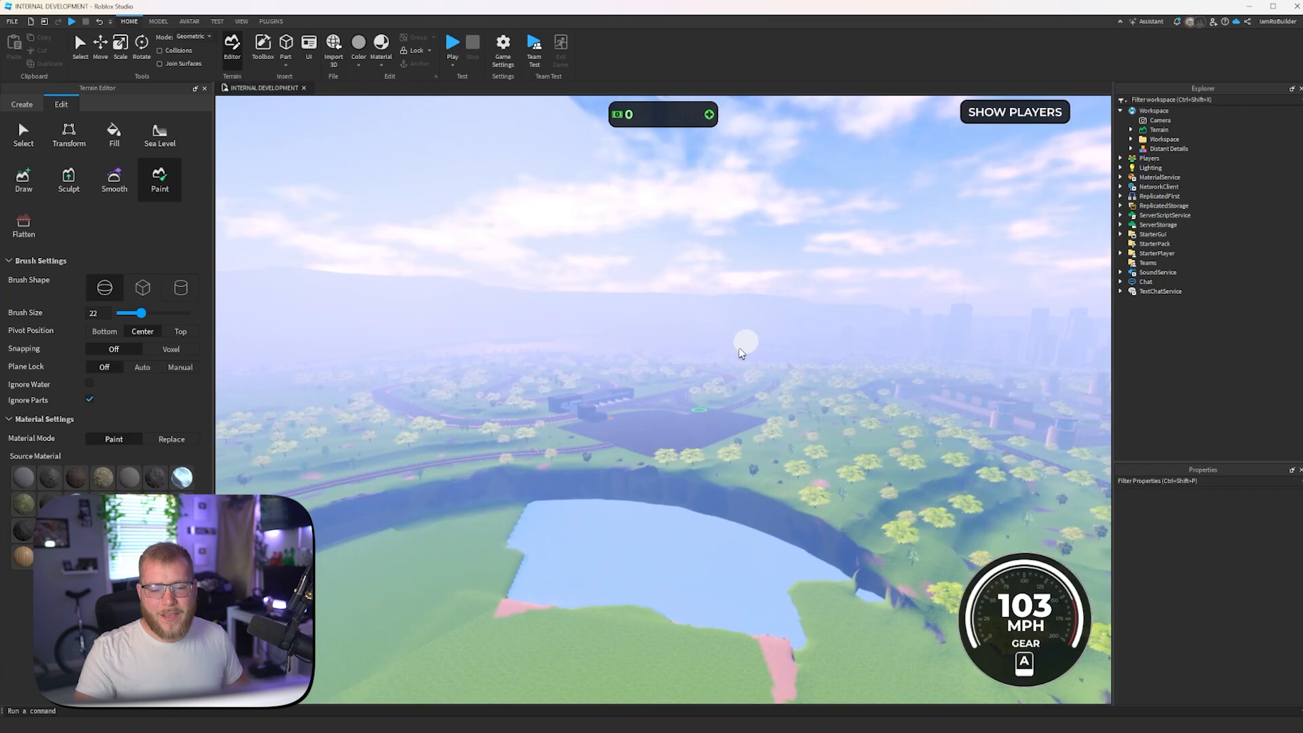
key(w)
right_drag(739, 359, 738, 360)
key(s)
drag(590, 388, 504, 348)
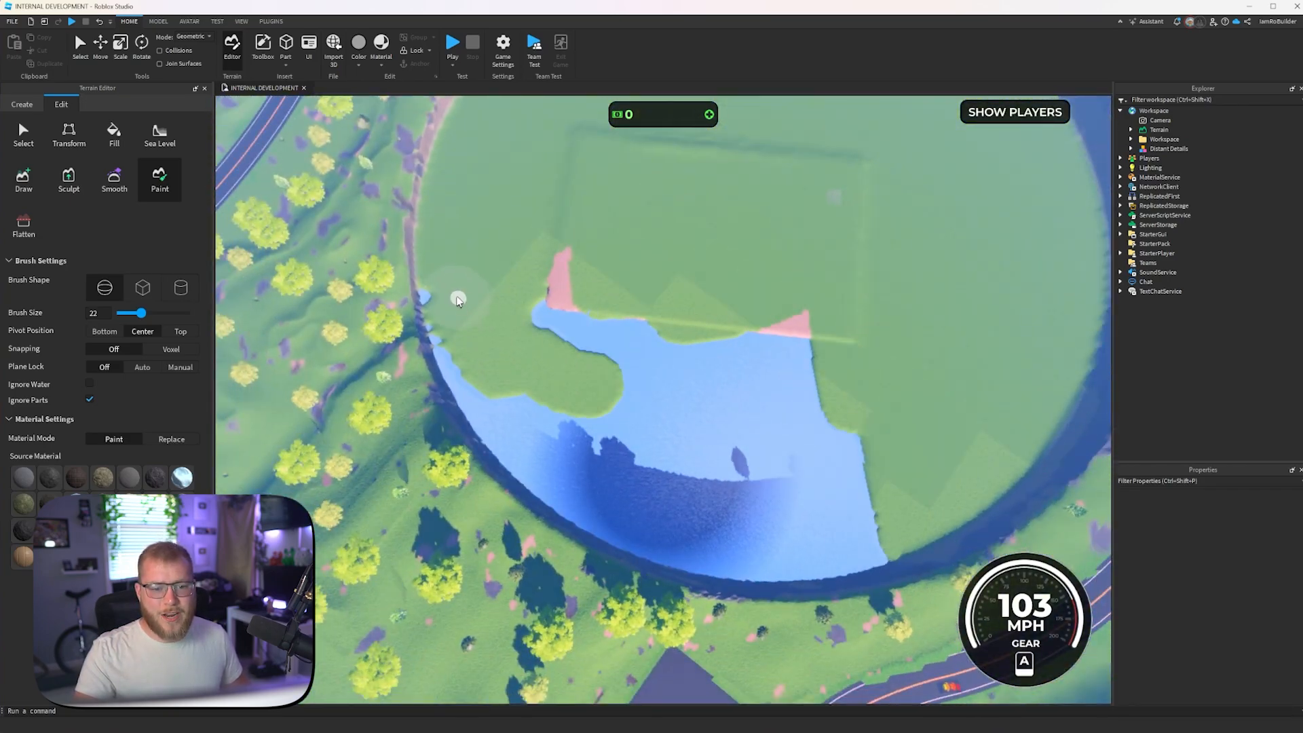
- Paint grass over the remaining pool and sand patches beside the lake's far bank
drag(458, 299, 448, 295)
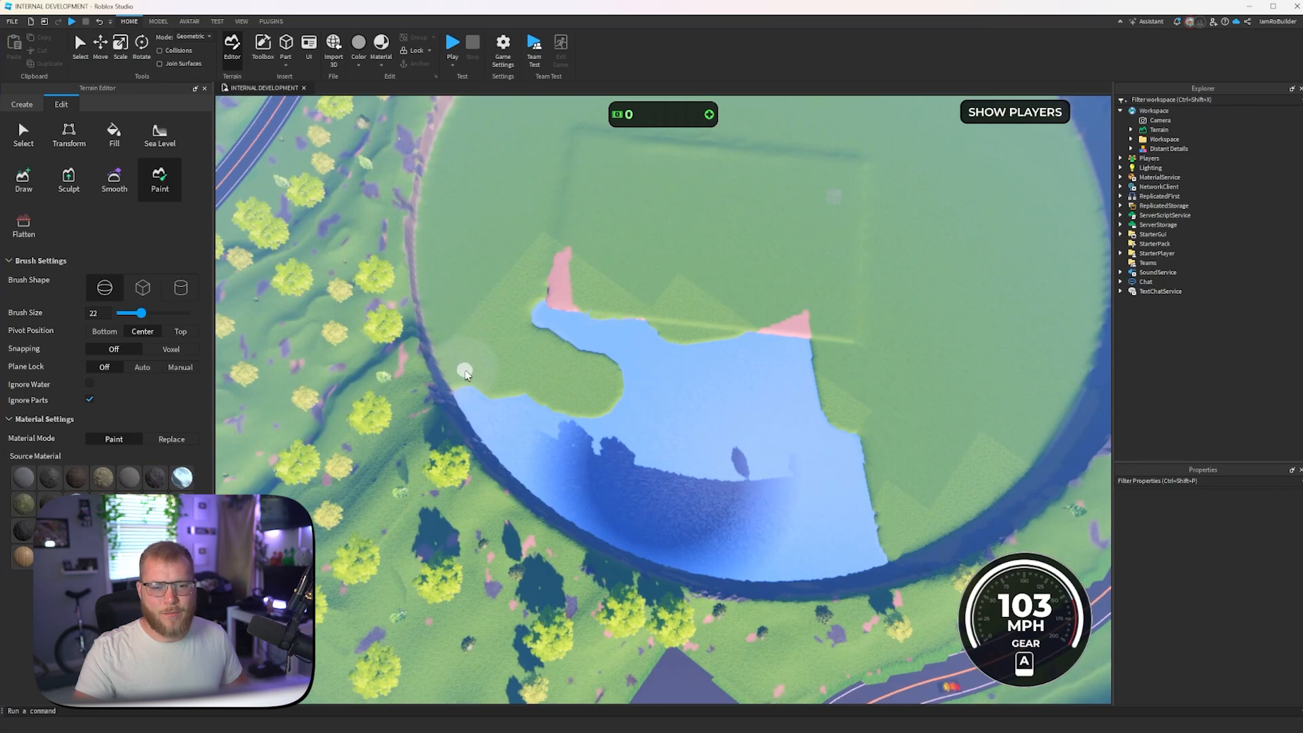
mouse_move(547, 470)
mouse_down()
mouse_move(727, 555)
mouse_move(878, 545)
mouse_up()
drag(804, 369, 797, 329)
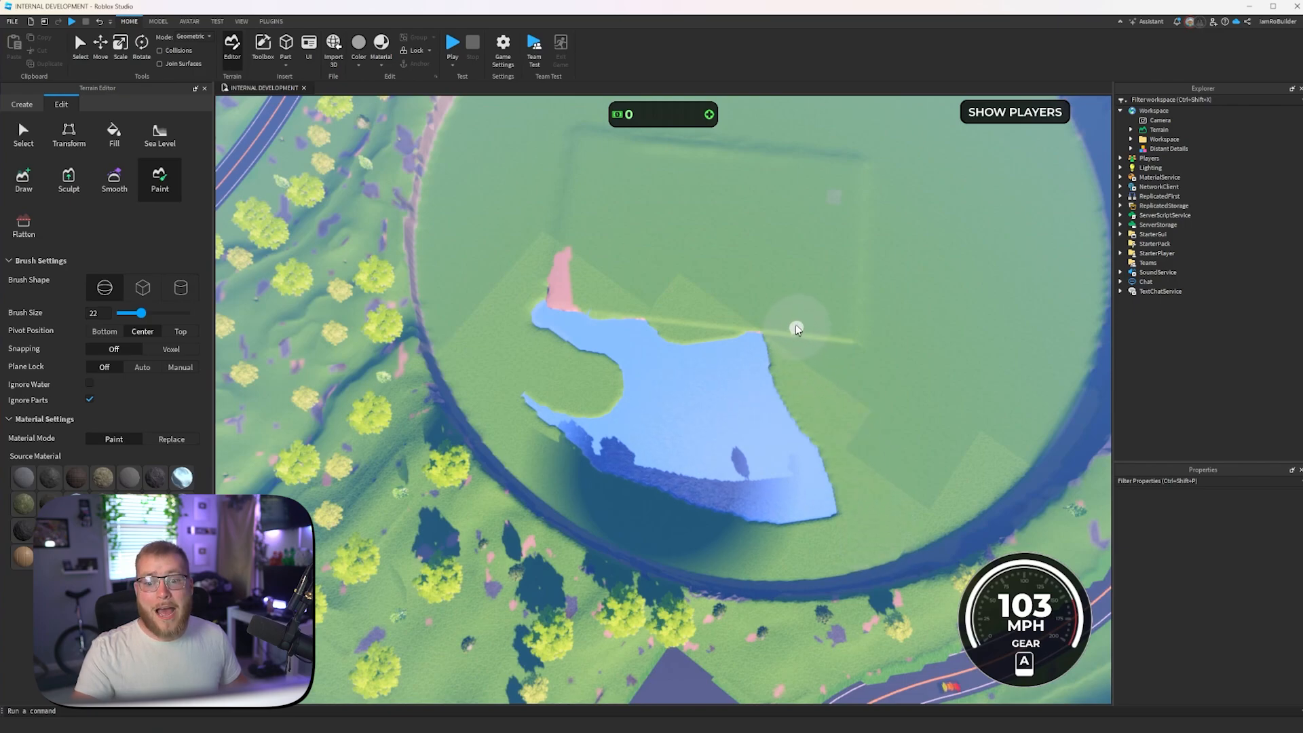
drag(787, 427, 835, 516)
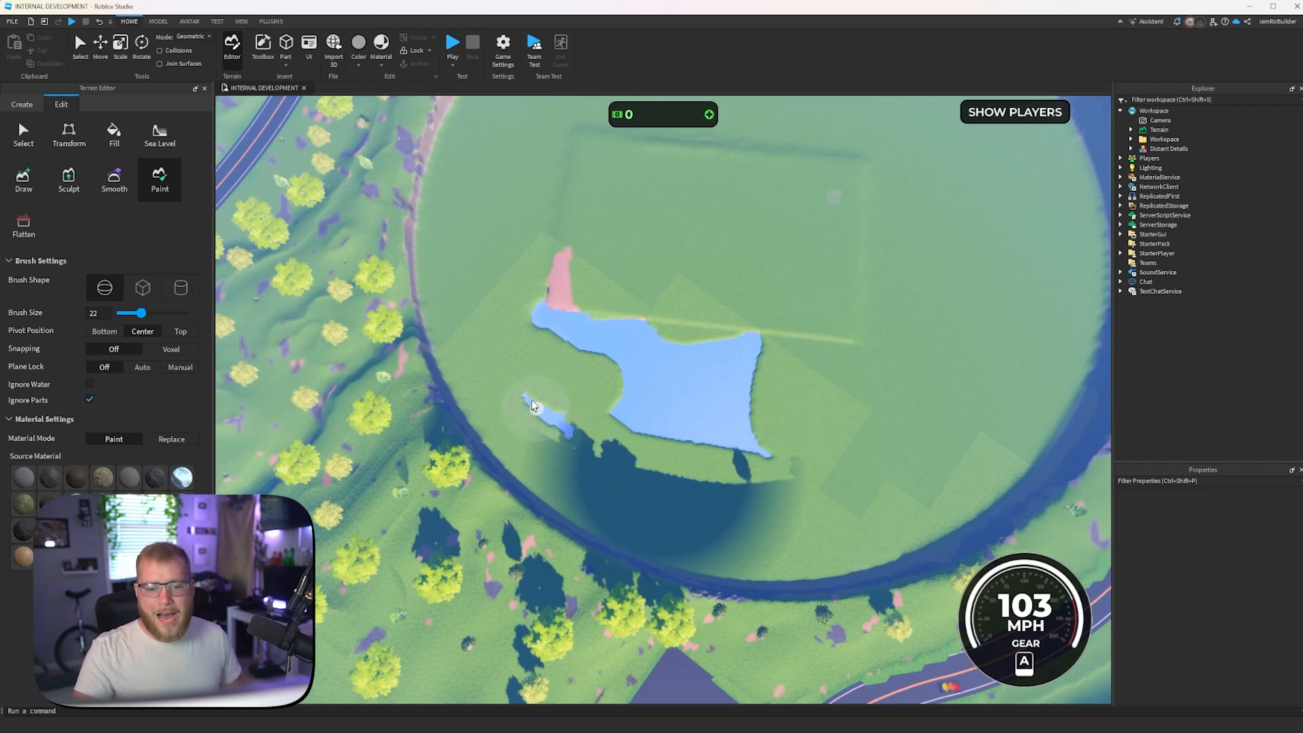
mouse_move(709, 396)
mouse_down()
mouse_move(774, 326)
mouse_move(624, 329)
mouse_move(564, 197)
mouse_move(594, 392)
mouse_up()
key(w)
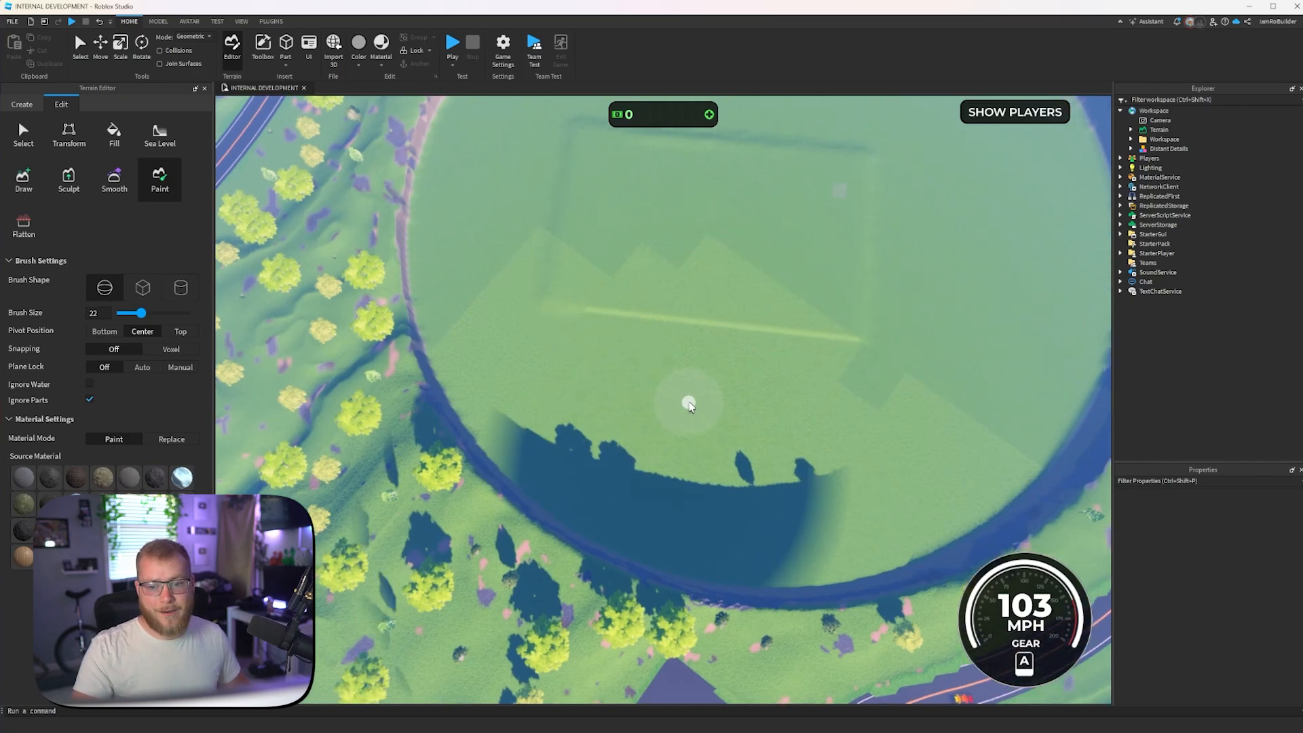
- Check the filled-in lake area and change the terrain brush shape to a cylinder
mouse_move(689, 401)
right_down()
mouse_move(718, 378)
mouse_move(731, 390)
mouse_move(721, 378)
mouse_move(710, 393)
right_up()
key(s)
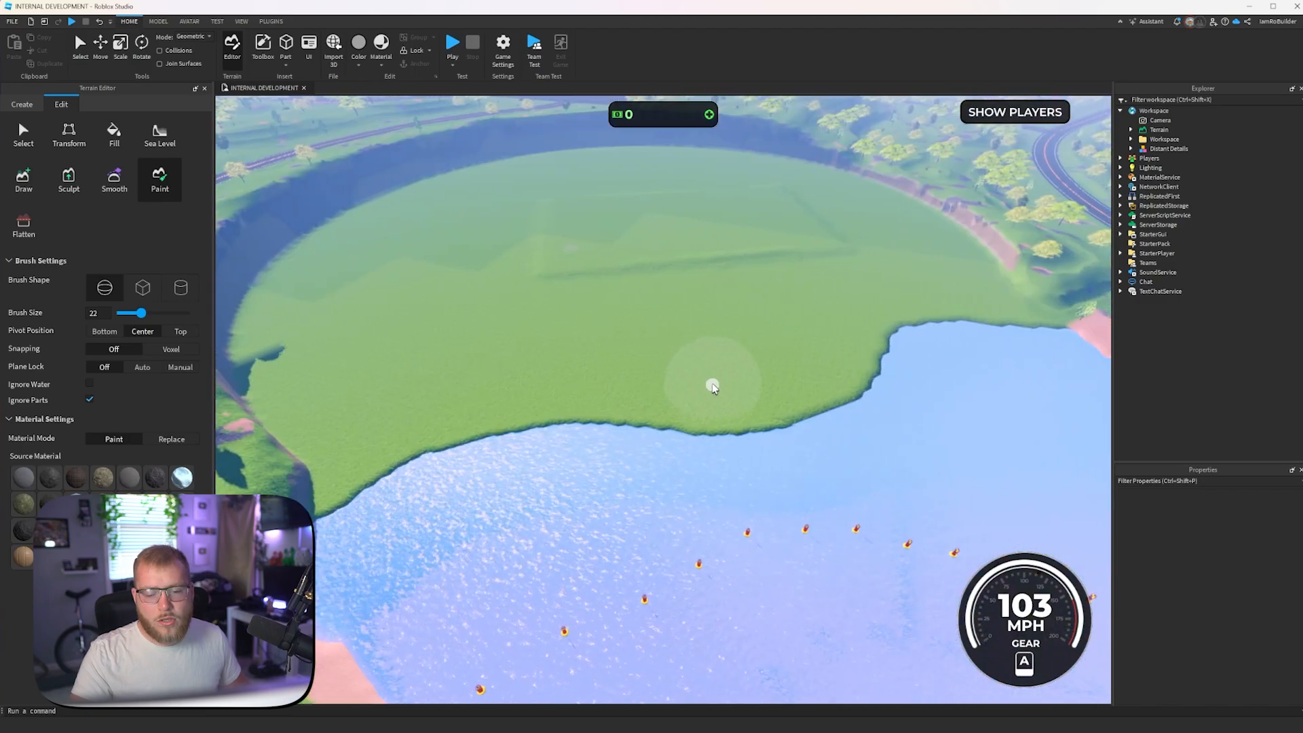
click(180, 287)
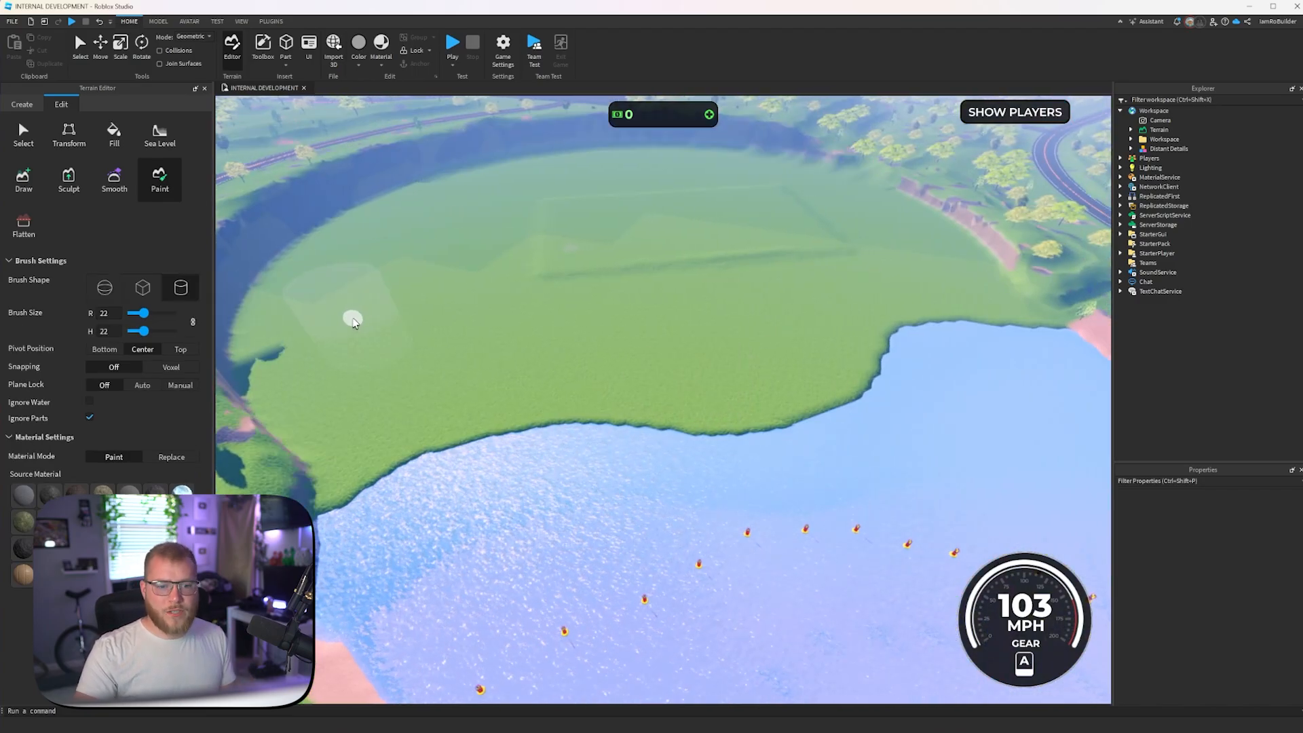
right_drag(381, 336, 387, 336)
key(w)
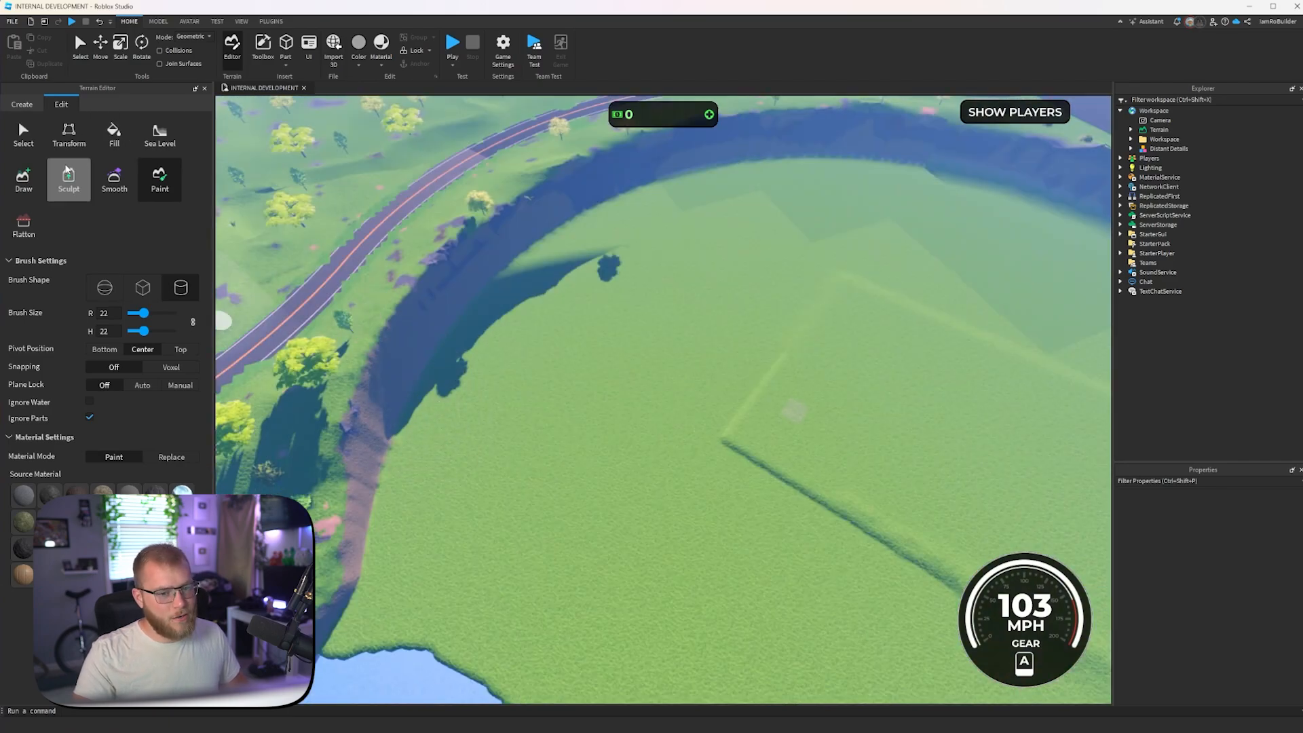
click(58, 186)
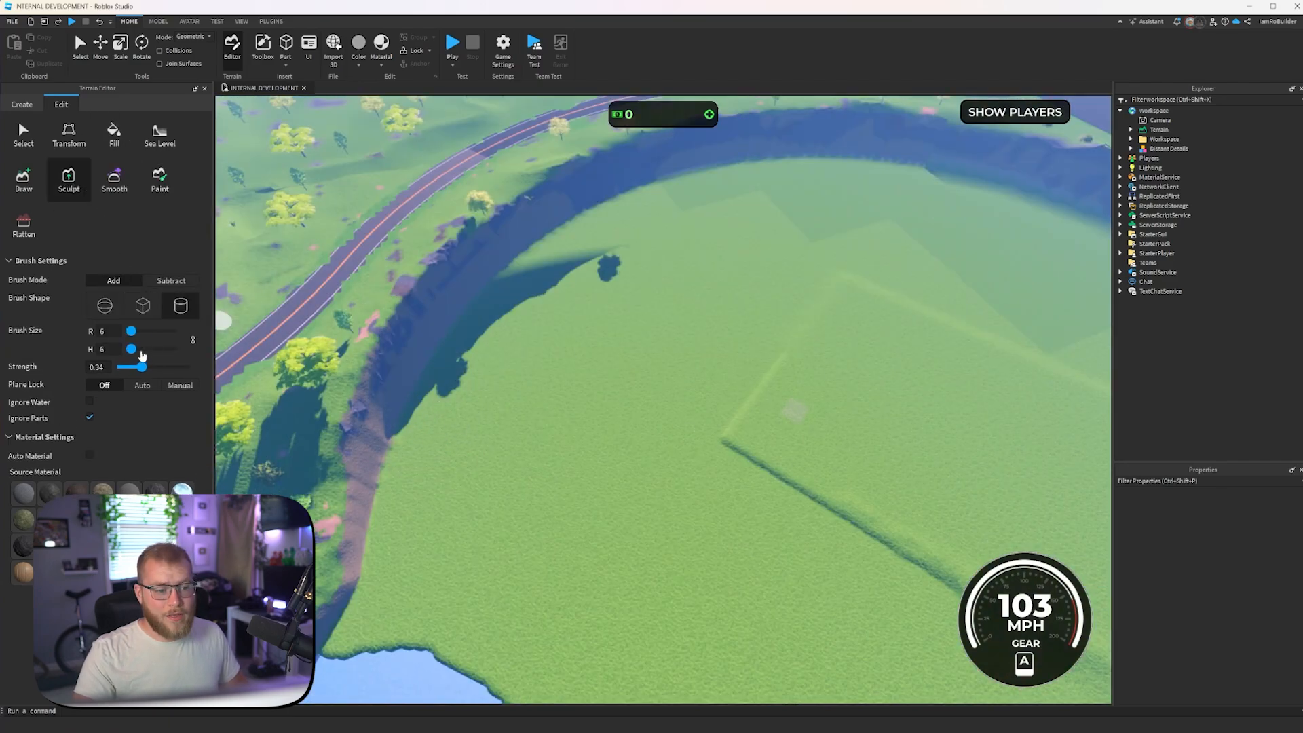
key(ctrl)
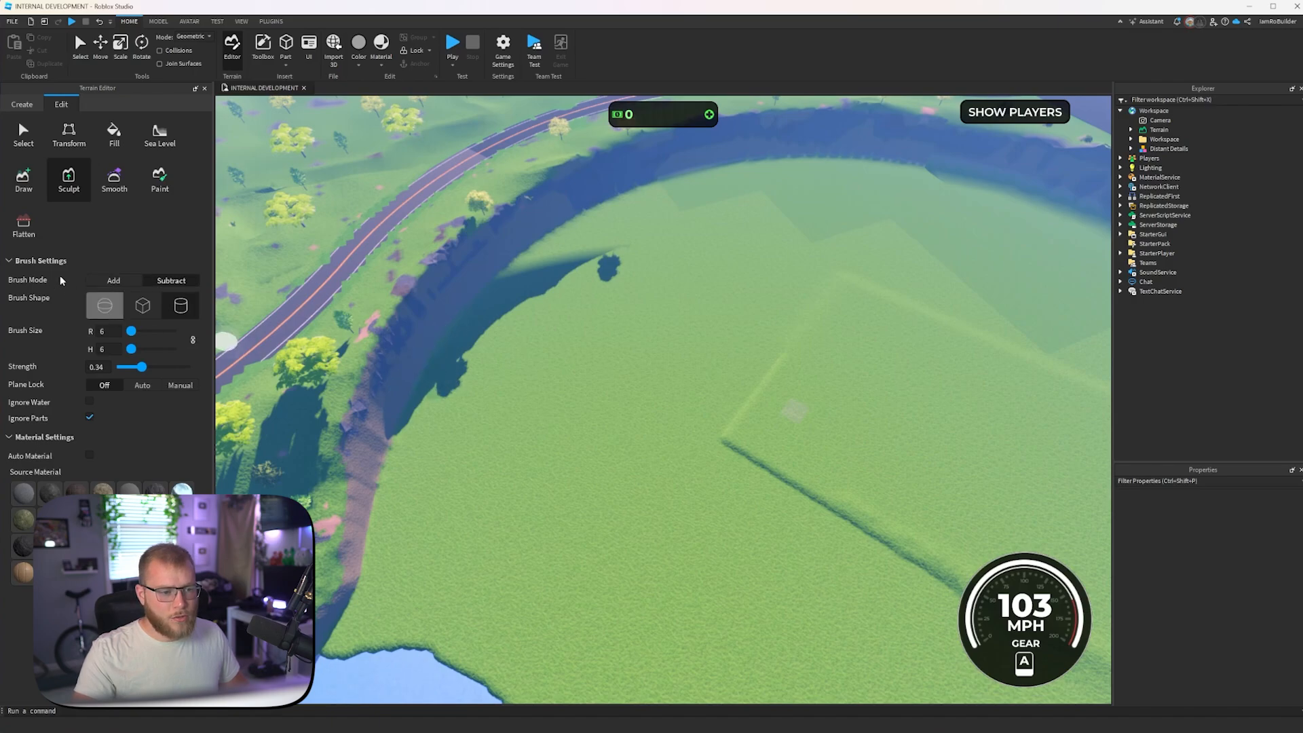
key(ctrl)
- Set up the Draw tool in Add mode with brush radius and height of 12 and automatic plane lock
click(24, 179)
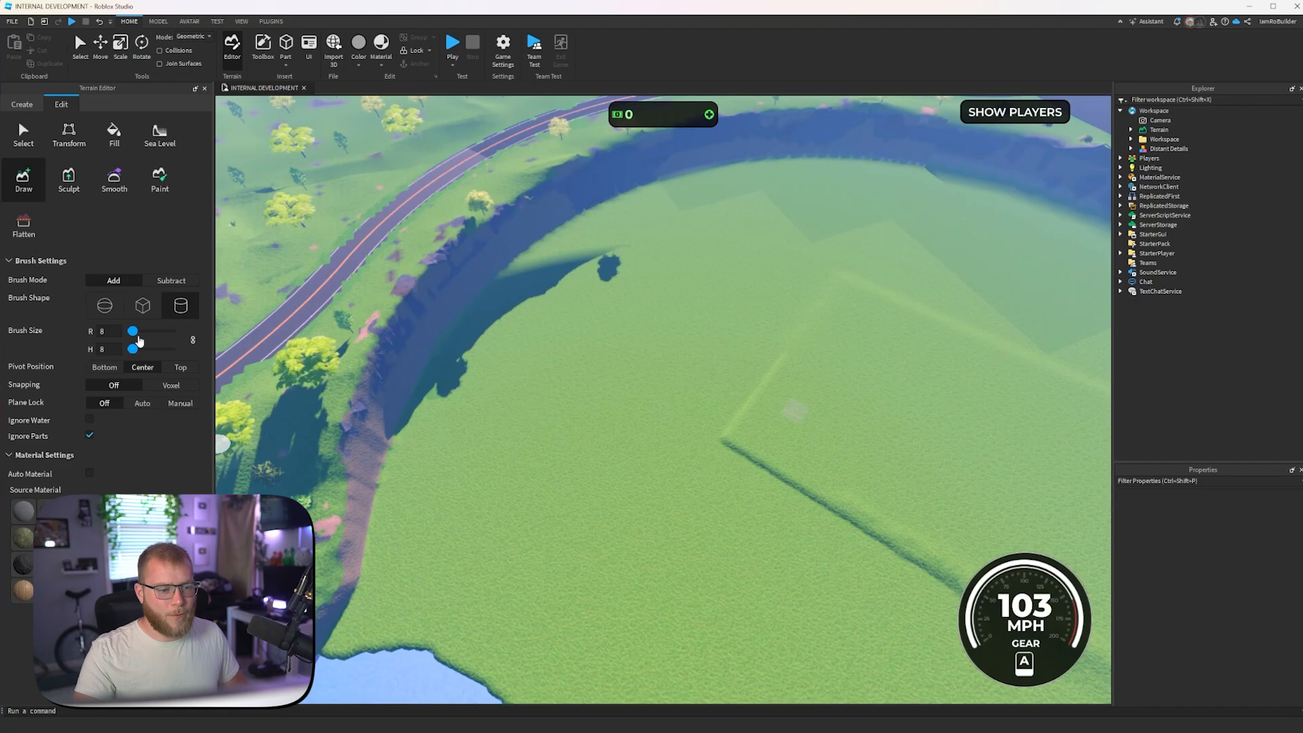
click(146, 407)
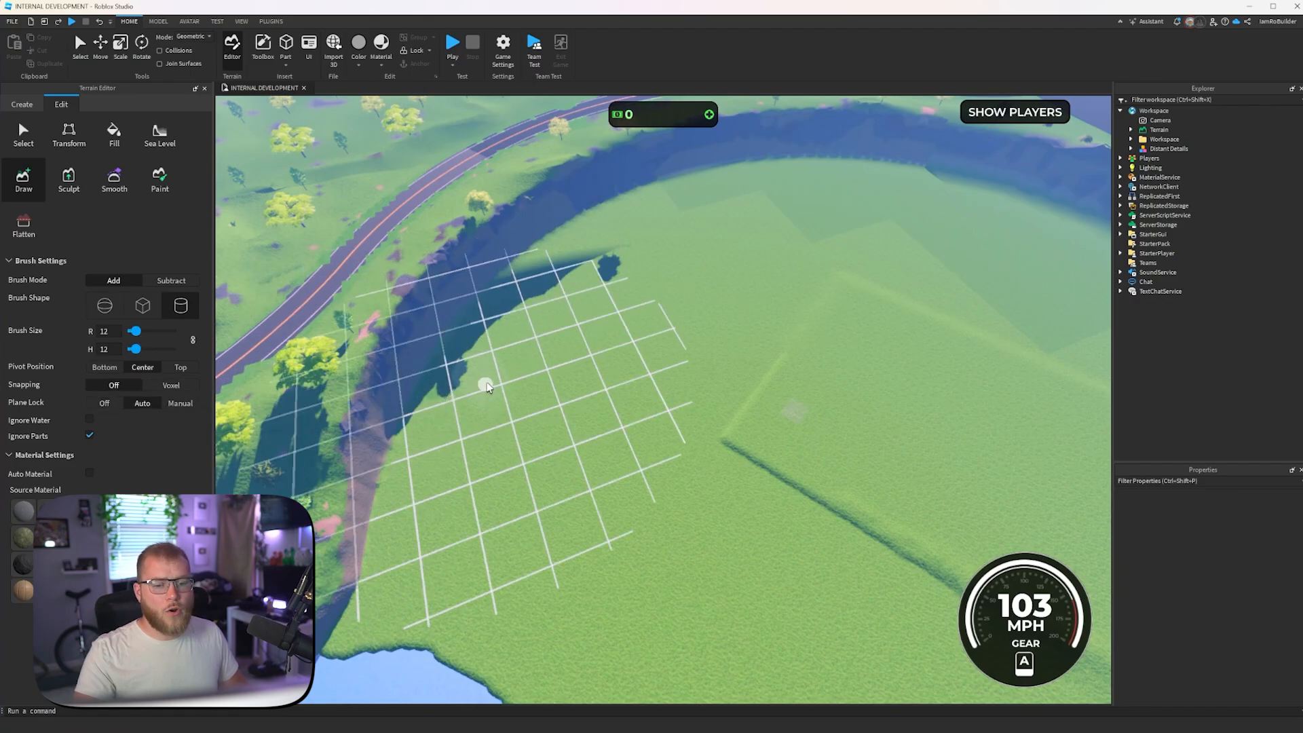
right_drag(486, 384, 486, 387)
scroll(487, 385, down, 2)
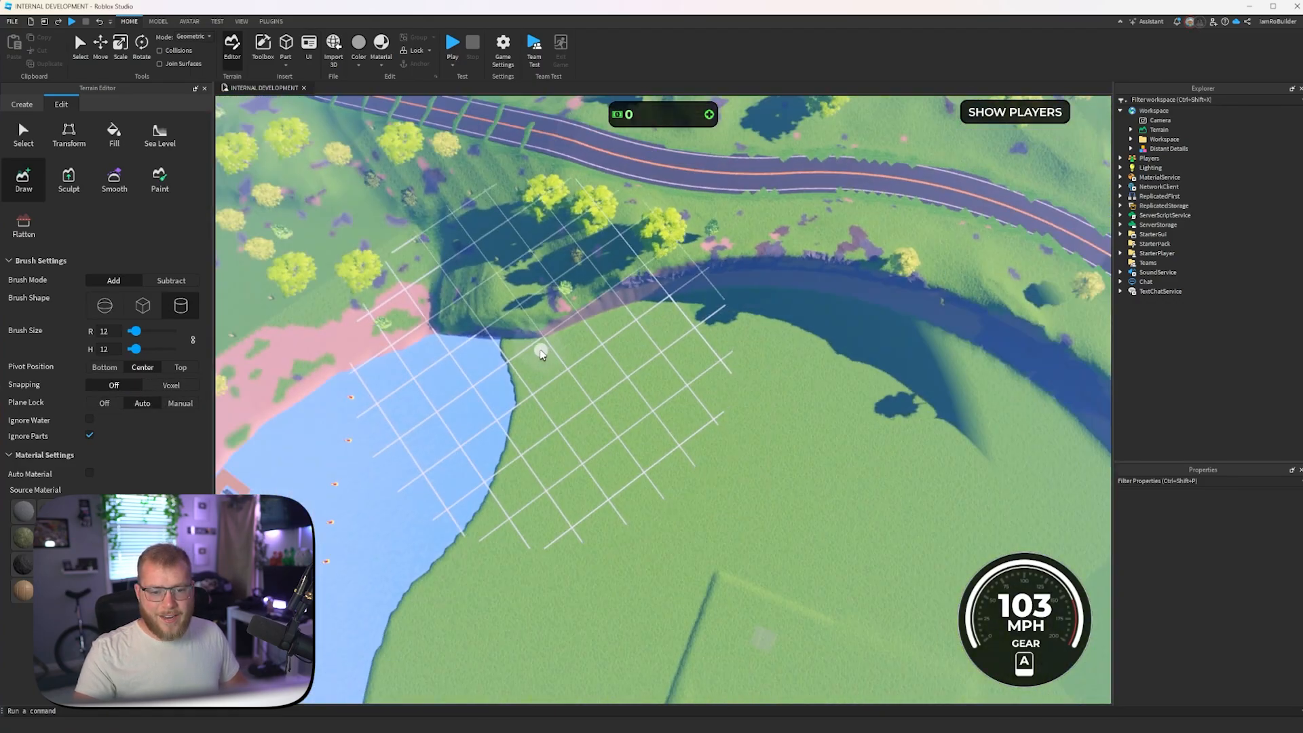
- Draw a raised grass ridge set back from the new wavy shoreline, from one bank to the other
click(529, 345)
mouse_move(570, 344)
mouse_down()
mouse_move(692, 296)
mouse_move(785, 296)
mouse_move(947, 351)
mouse_move(794, 329)
mouse_move(604, 352)
mouse_up()
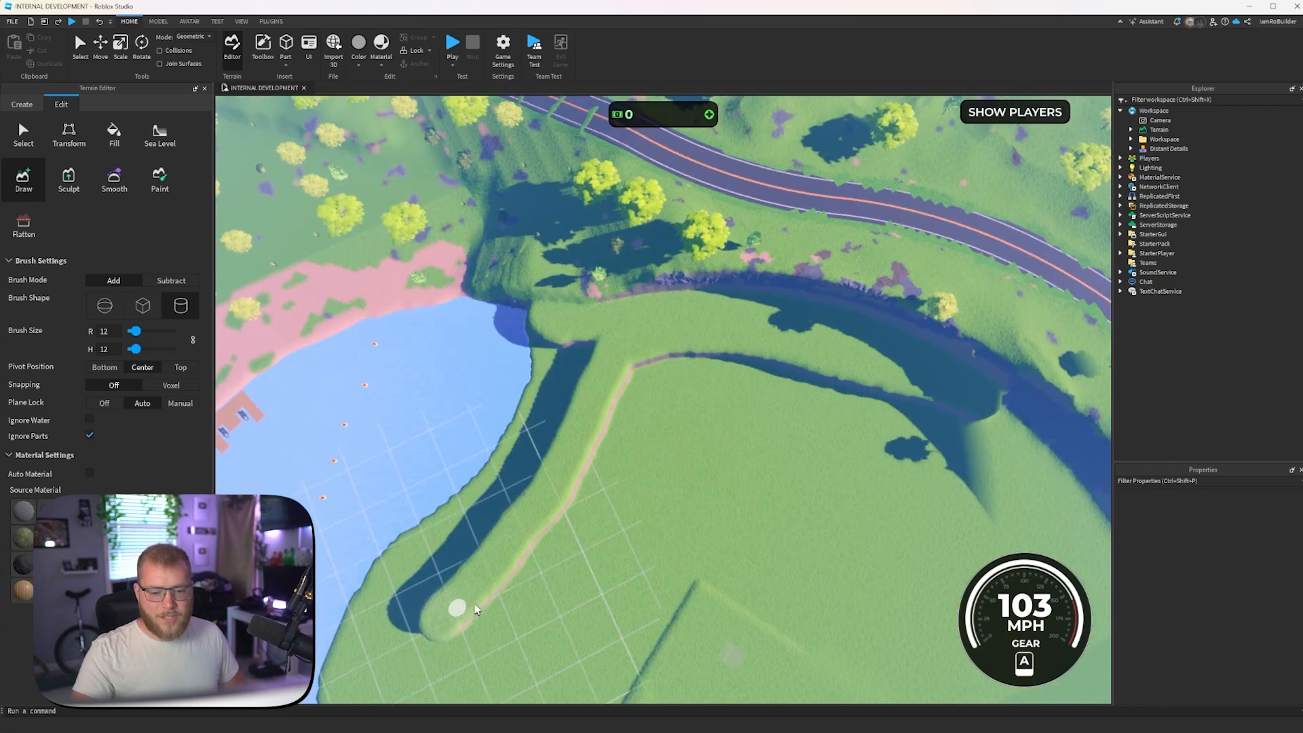
mouse_move(477, 610)
mouse_down()
mouse_move(628, 440)
mouse_move(675, 448)
mouse_up()
right_drag(673, 449, 676, 449)
drag(675, 449, 676, 452)
right_drag(675, 448, 542, 453)
mouse_move(542, 453)
mouse_down()
mouse_move(645, 489)
mouse_move(706, 457)
mouse_move(954, 467)
mouse_move(1004, 446)
mouse_up()
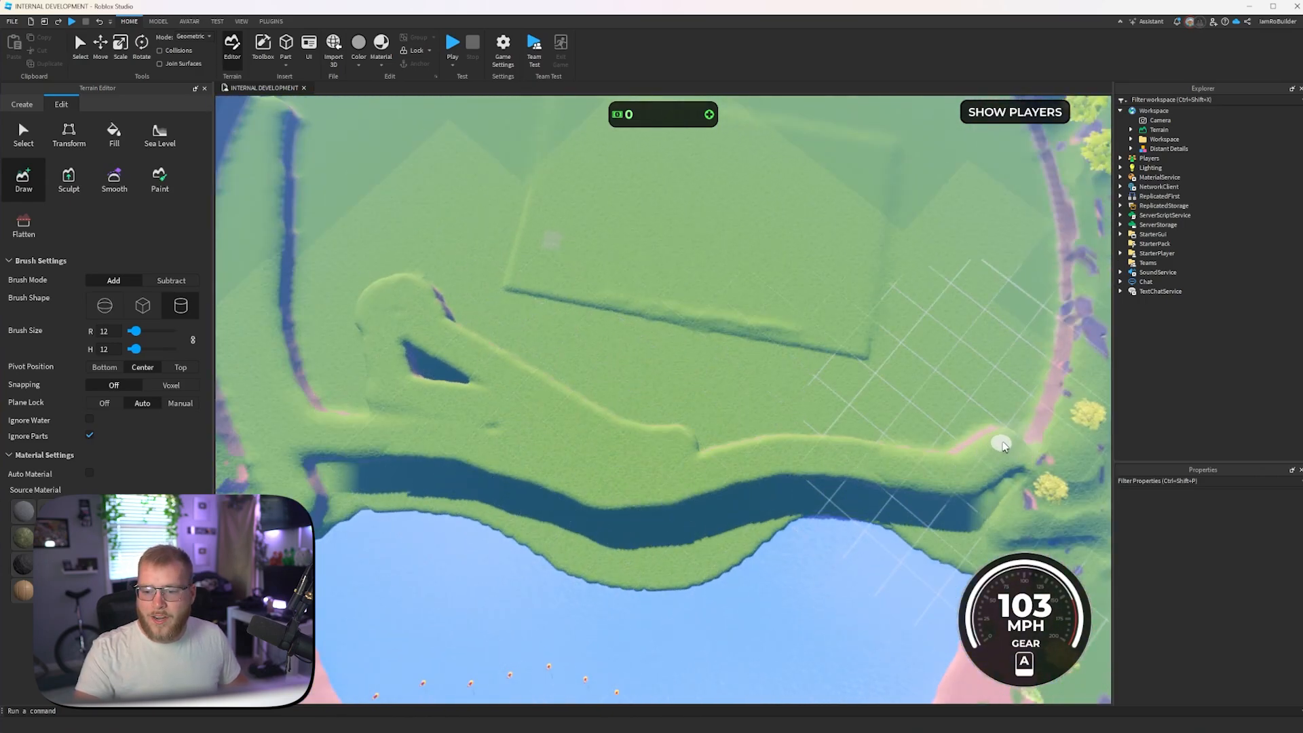
- Extend the raised grass layer along the opposite bank and fill in the gaps and ground behind the ridge
mouse_move(1027, 394)
mouse_down()
mouse_move(780, 429)
mouse_move(629, 429)
mouse_move(680, 443)
mouse_up()
key(s)
key(a)
scroll(534, 407, down, 5)
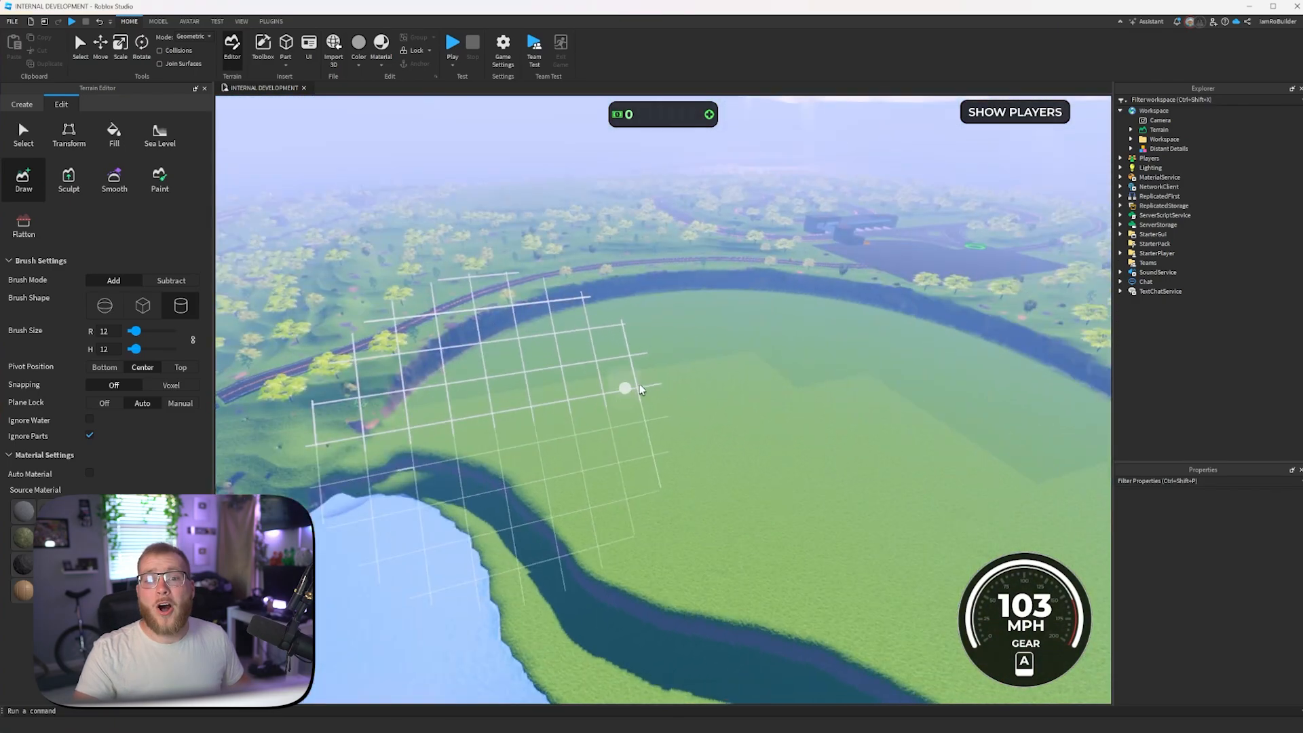
key(s)
key(a)
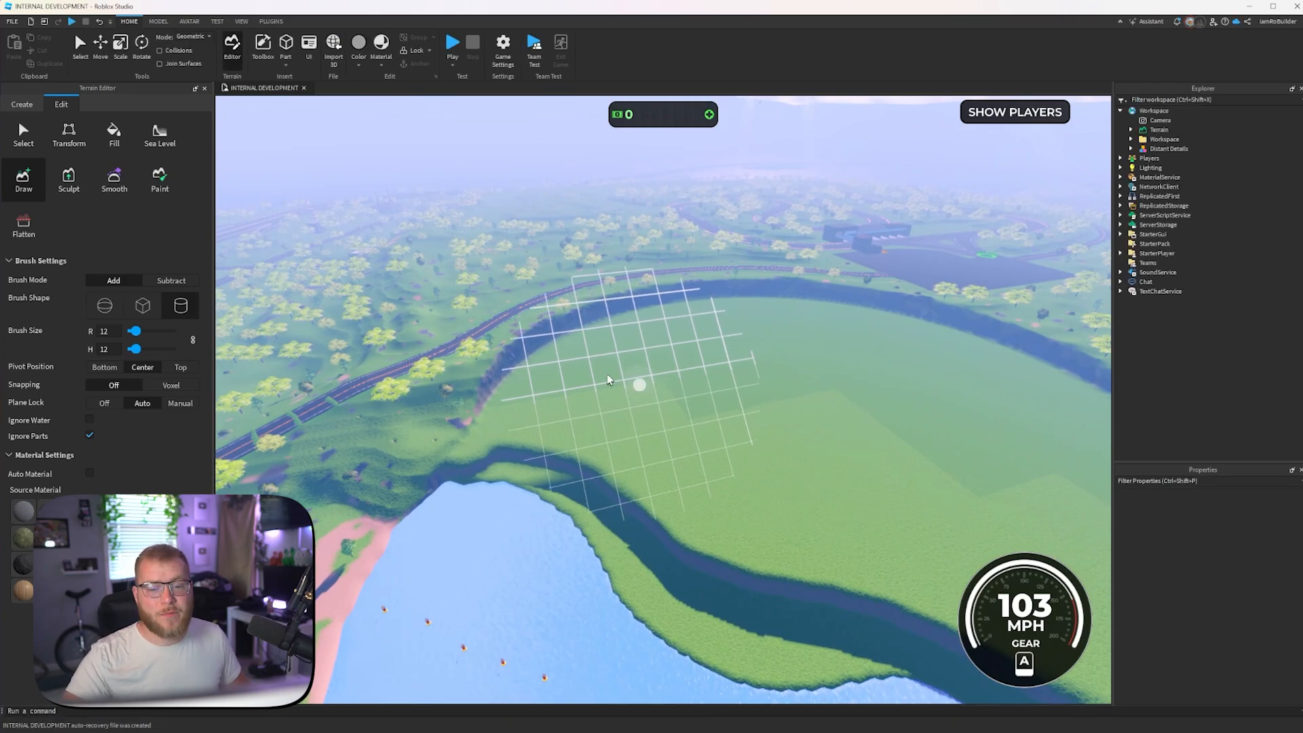
- Draw a second raised grass ridge in a wavy line across the middle of the filled area, from bank to bank
key(w)
right_drag(654, 424, 653, 407)
key(w)
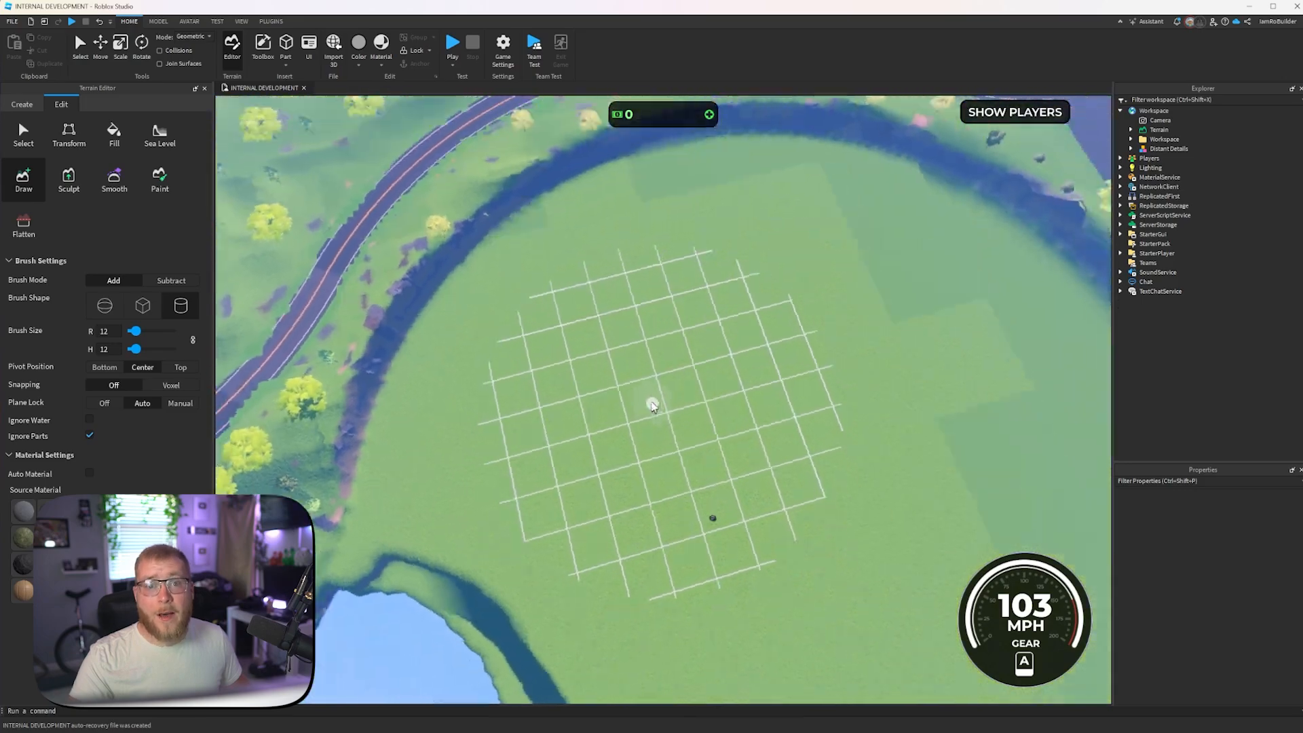
key(s)
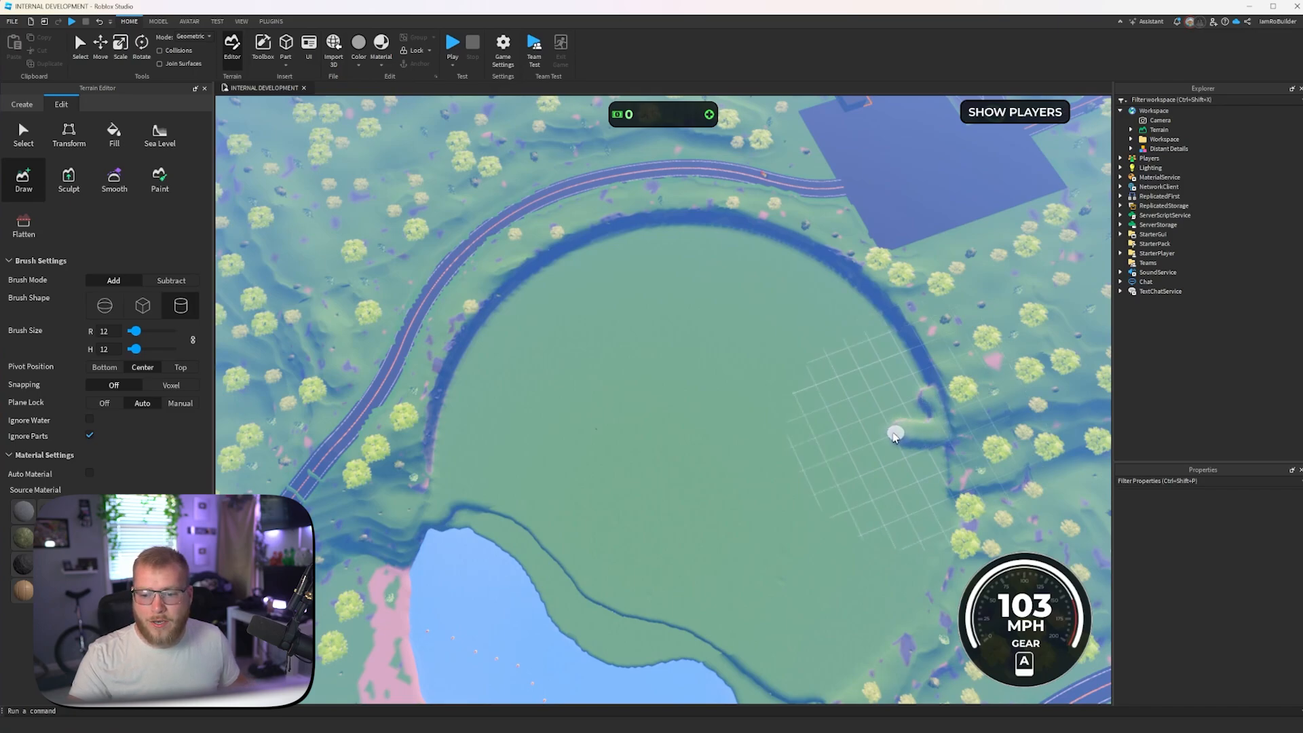
mouse_move(715, 503)
mouse_down()
mouse_move(672, 515)
mouse_move(478, 457)
mouse_move(452, 464)
mouse_up()
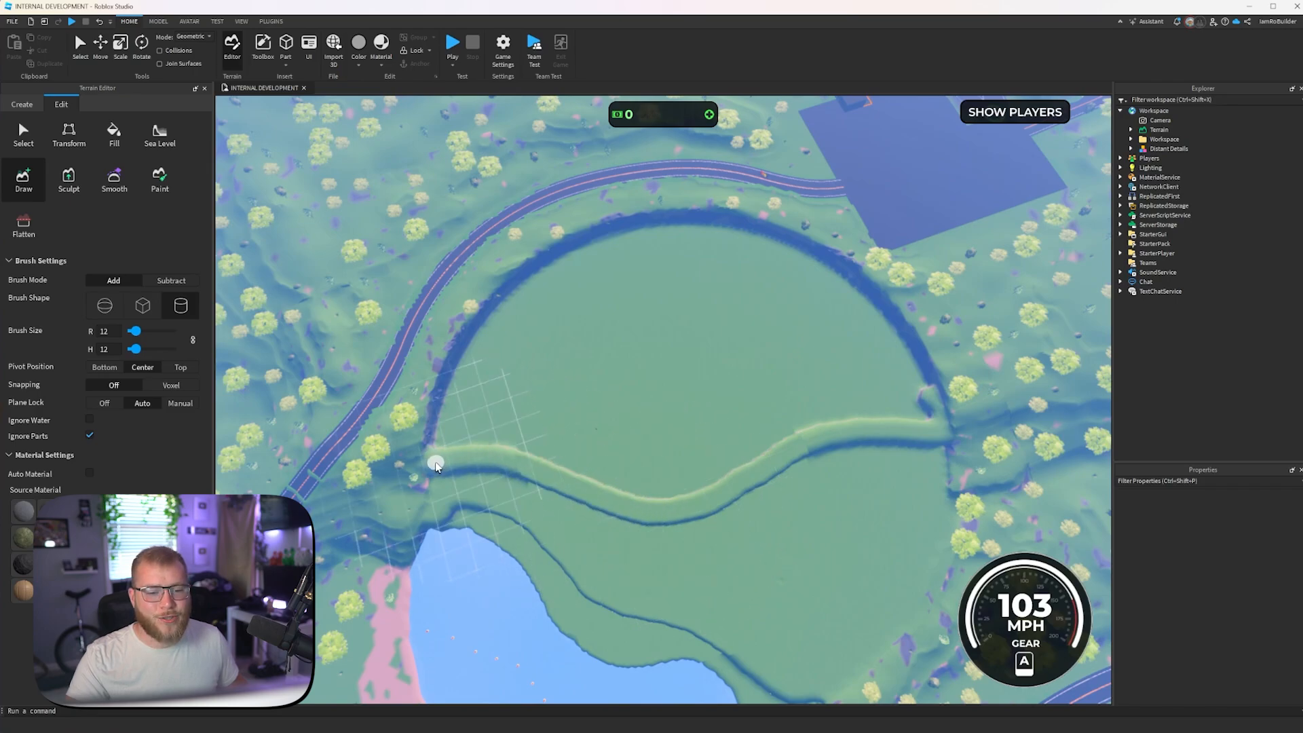
- Outline the area behind the new ridge along the bank and raise the ground inside it with grass
mouse_move(465, 352)
mouse_down()
mouse_move(685, 255)
mouse_move(720, 329)
mouse_move(607, 363)
mouse_move(619, 389)
mouse_up()
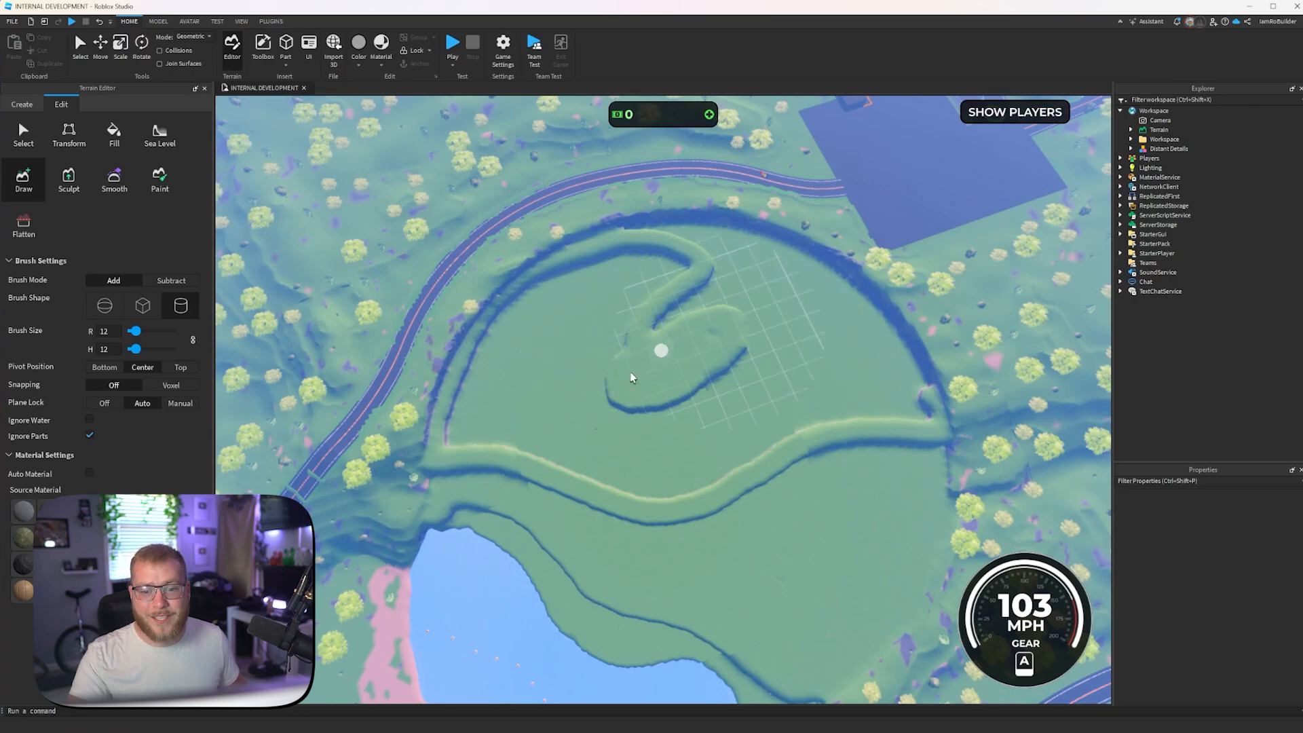
scroll(651, 353, up, 10)
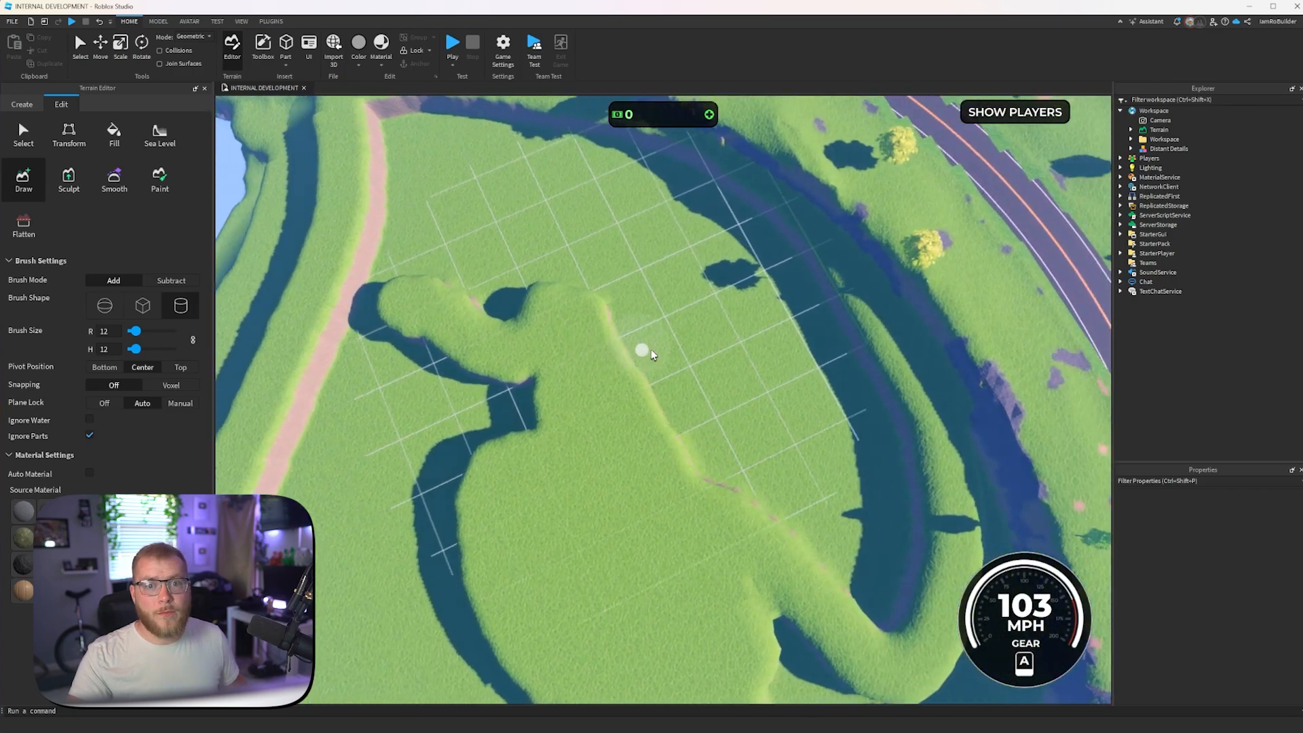
key(d)
drag(732, 373, 693, 383)
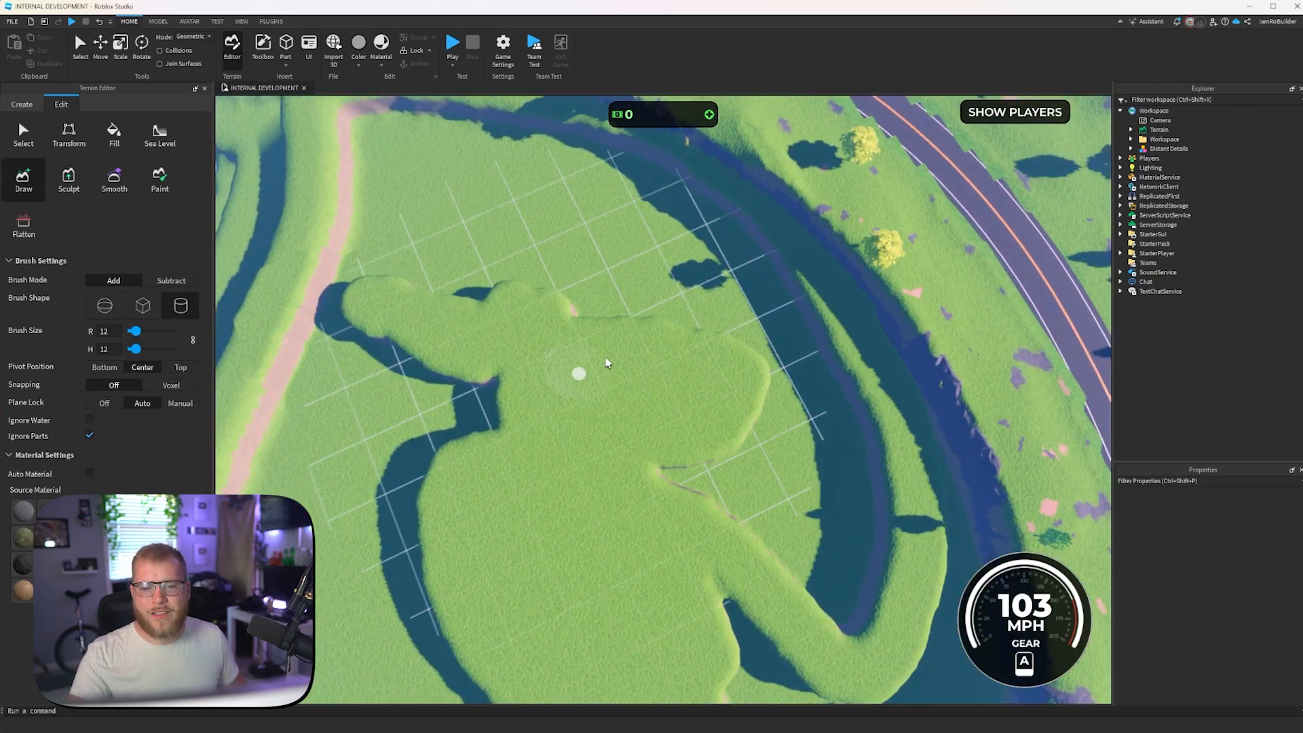
right_drag(604, 357, 609, 342)
key(d)
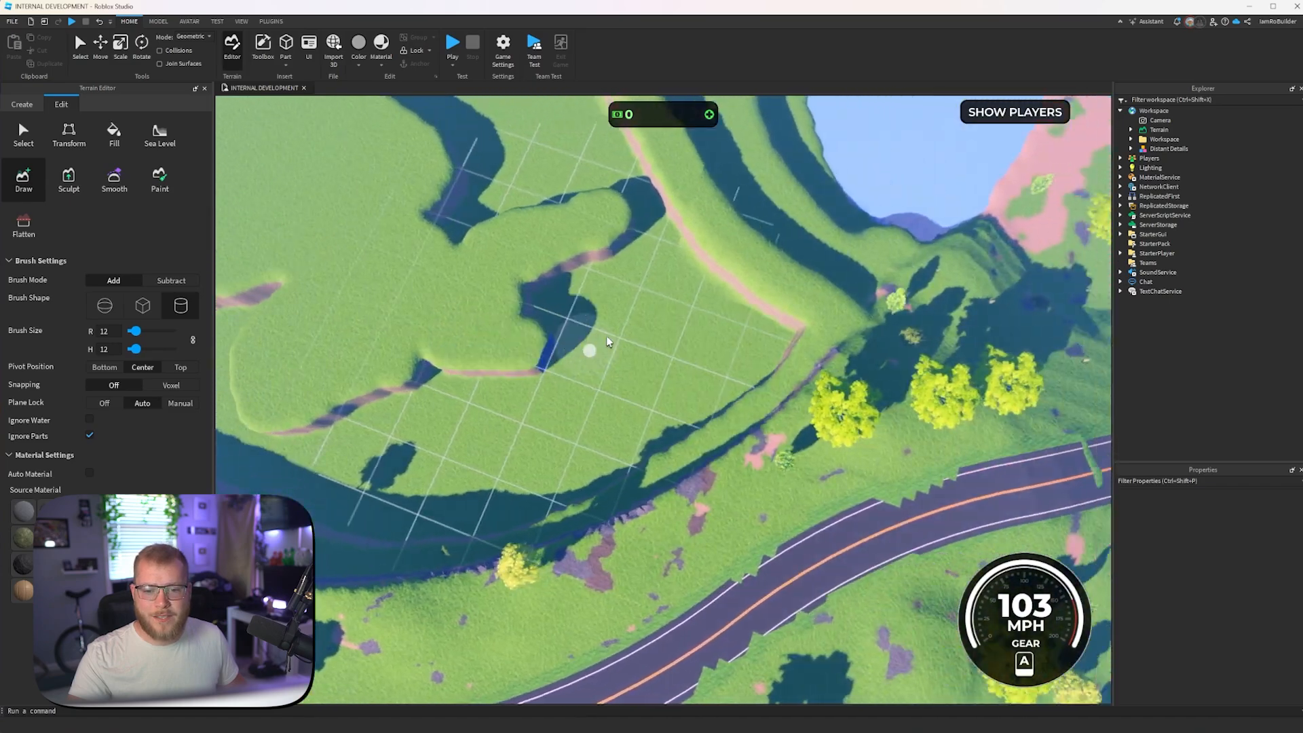
mouse_move(609, 341)
mouse_down()
mouse_move(762, 319)
mouse_move(689, 348)
mouse_move(671, 426)
mouse_move(740, 334)
mouse_move(645, 268)
mouse_move(555, 283)
mouse_move(611, 294)
mouse_move(651, 351)
mouse_move(600, 425)
mouse_move(598, 402)
mouse_move(803, 376)
mouse_up()
key(a)
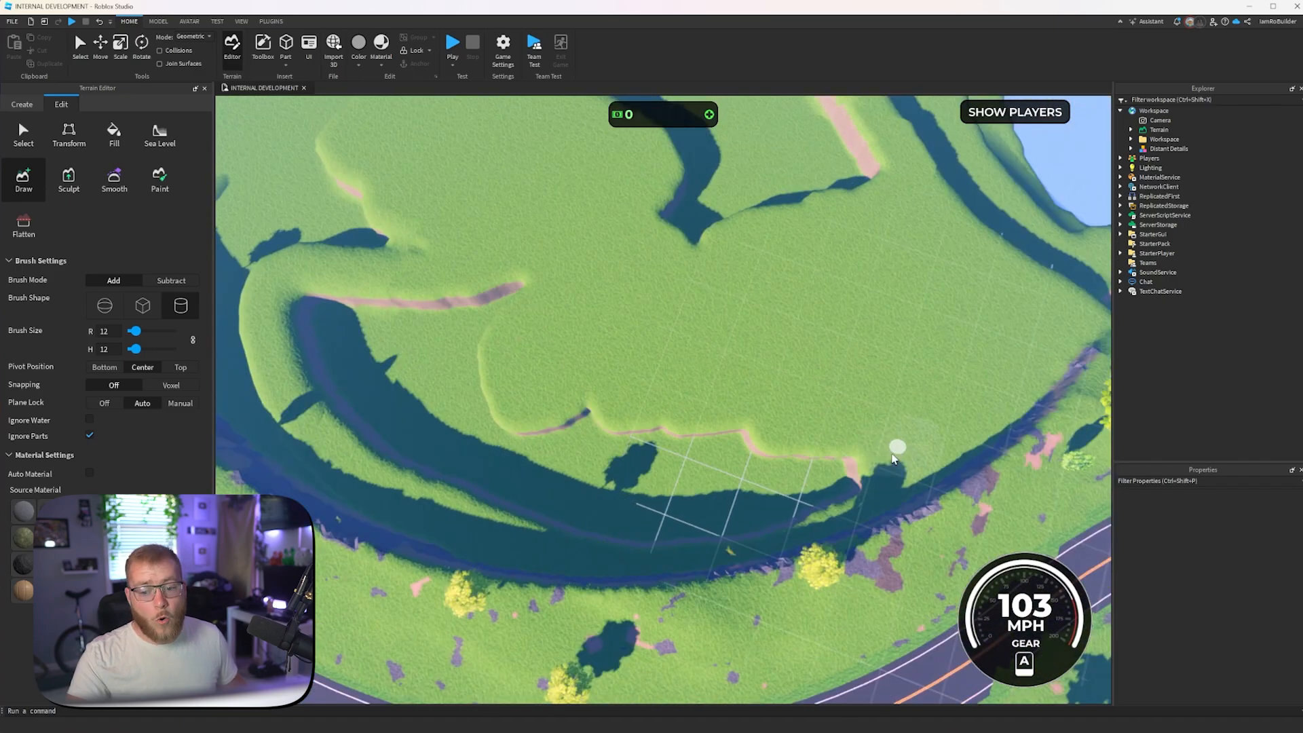
- Fill in the gaps in the second raised layer along the bank beside the curved road
mouse_move(891, 451)
mouse_down()
mouse_move(687, 494)
mouse_move(807, 513)
mouse_move(622, 528)
mouse_move(735, 482)
mouse_move(741, 446)
mouse_move(844, 450)
mouse_move(741, 416)
mouse_move(795, 415)
mouse_up()
key(a)
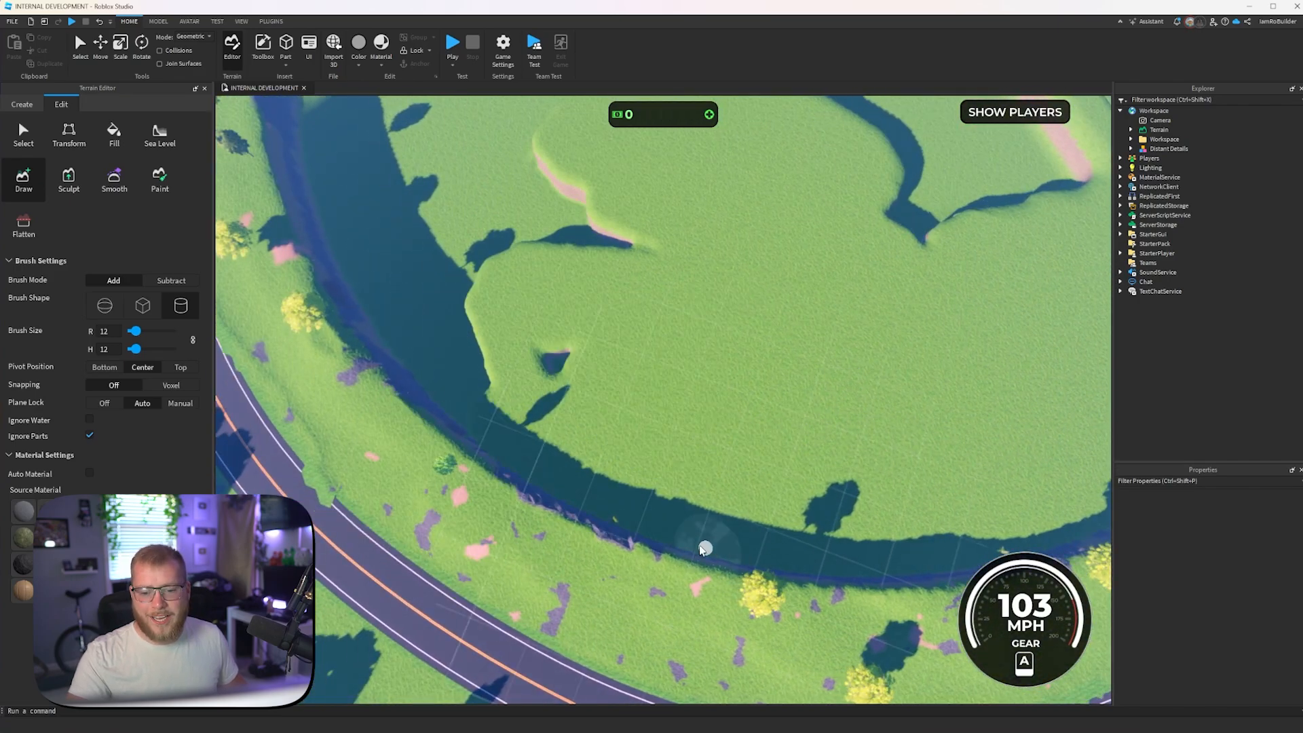
mouse_move(366, 302)
mouse_down()
mouse_move(339, 203)
mouse_move(509, 140)
mouse_move(371, 193)
mouse_up()
mouse_move(422, 179)
mouse_down()
mouse_move(407, 302)
mouse_move(576, 384)
mouse_move(466, 294)
mouse_move(539, 298)
mouse_move(578, 256)
mouse_move(431, 182)
mouse_up()
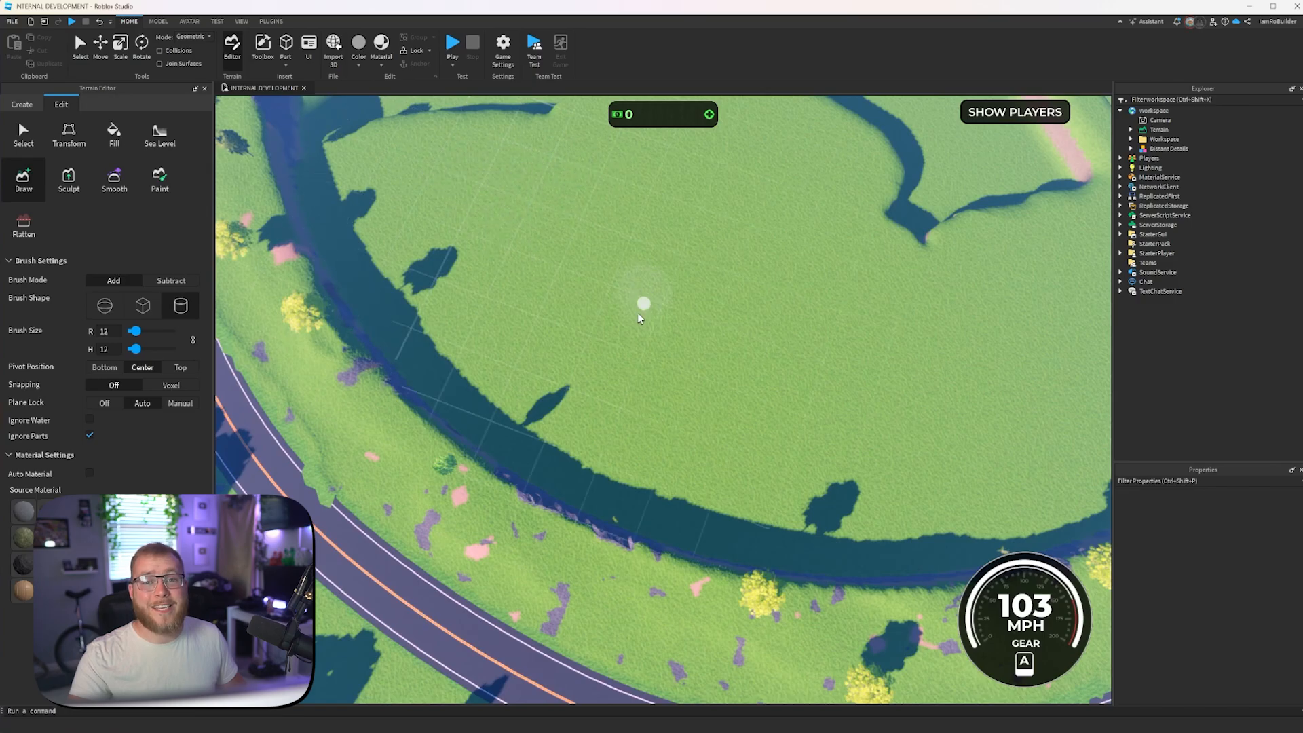
right_drag(639, 353, 640, 353)
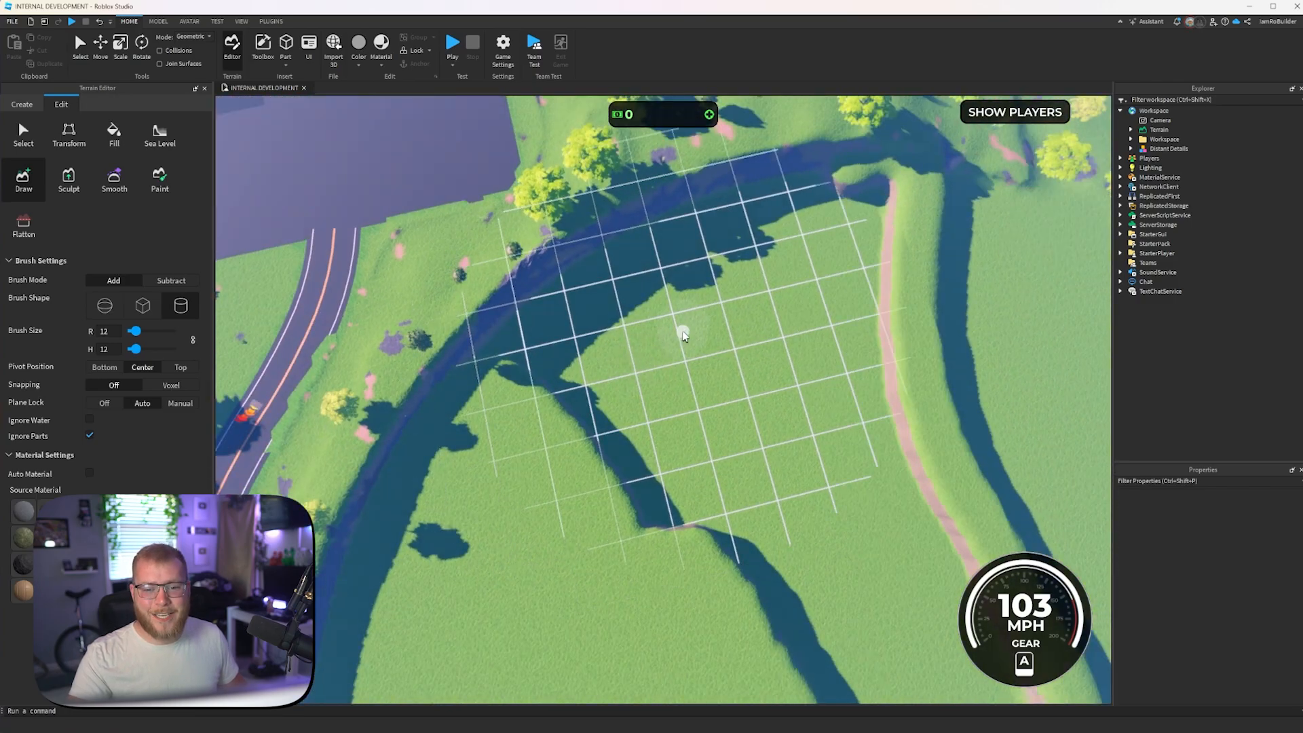
- Fill the remaining low ground between the second ridge and the bank near the large paved area
mouse_move(683, 335)
mouse_down()
mouse_move(567, 384)
mouse_move(500, 350)
mouse_move(553, 282)
mouse_move(663, 233)
mouse_move(844, 184)
mouse_move(887, 186)
mouse_move(873, 238)
mouse_move(663, 514)
mouse_move(853, 327)
mouse_move(861, 203)
mouse_move(750, 224)
mouse_move(820, 388)
mouse_move(835, 361)
mouse_move(818, 238)
mouse_up()
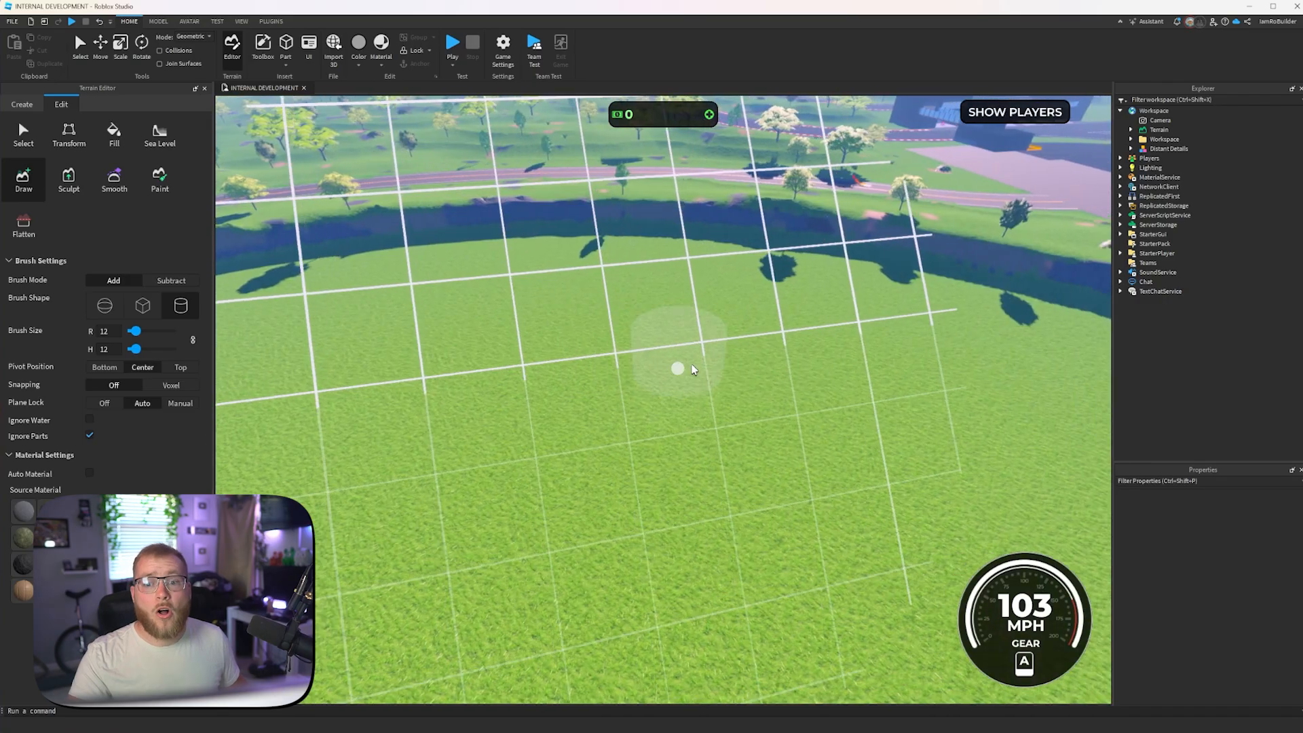
right_drag(692, 369, 840, 352)
scroll(844, 361, down, 8)
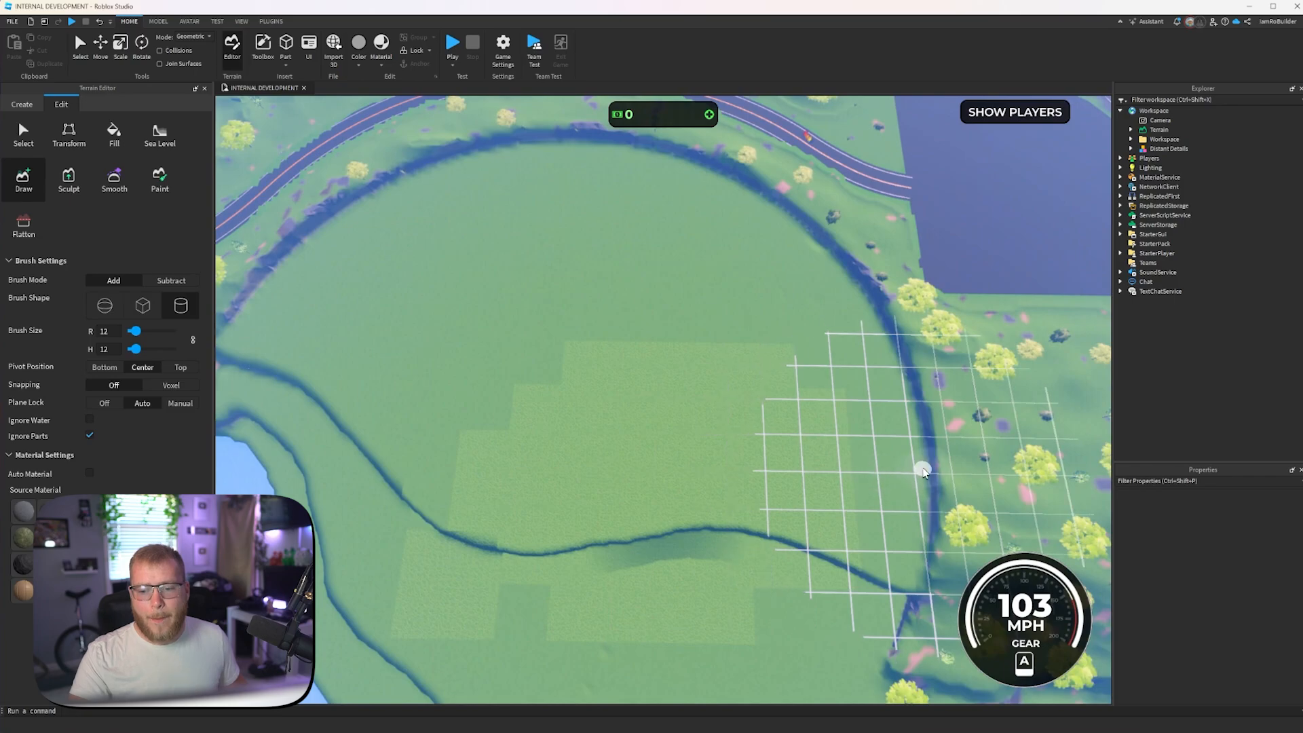
- Draw a third raised grass ridge from the bank near the paved area across the second layer
click(900, 387)
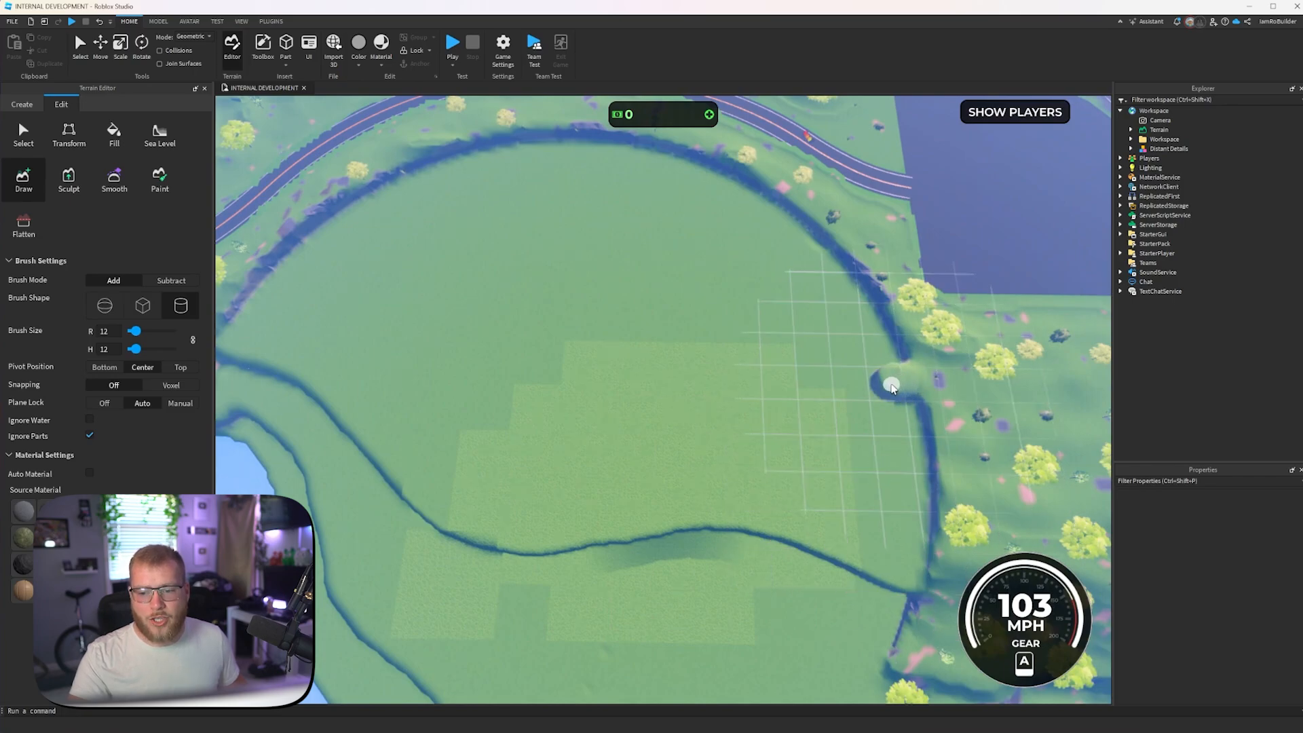
mouse_move(776, 401)
mouse_down()
mouse_move(691, 438)
mouse_move(630, 416)
mouse_move(592, 375)
mouse_move(459, 319)
mouse_move(286, 311)
mouse_move(312, 218)
mouse_move(437, 169)
mouse_move(545, 170)
mouse_move(676, 220)
mouse_move(764, 303)
mouse_move(844, 312)
mouse_up()
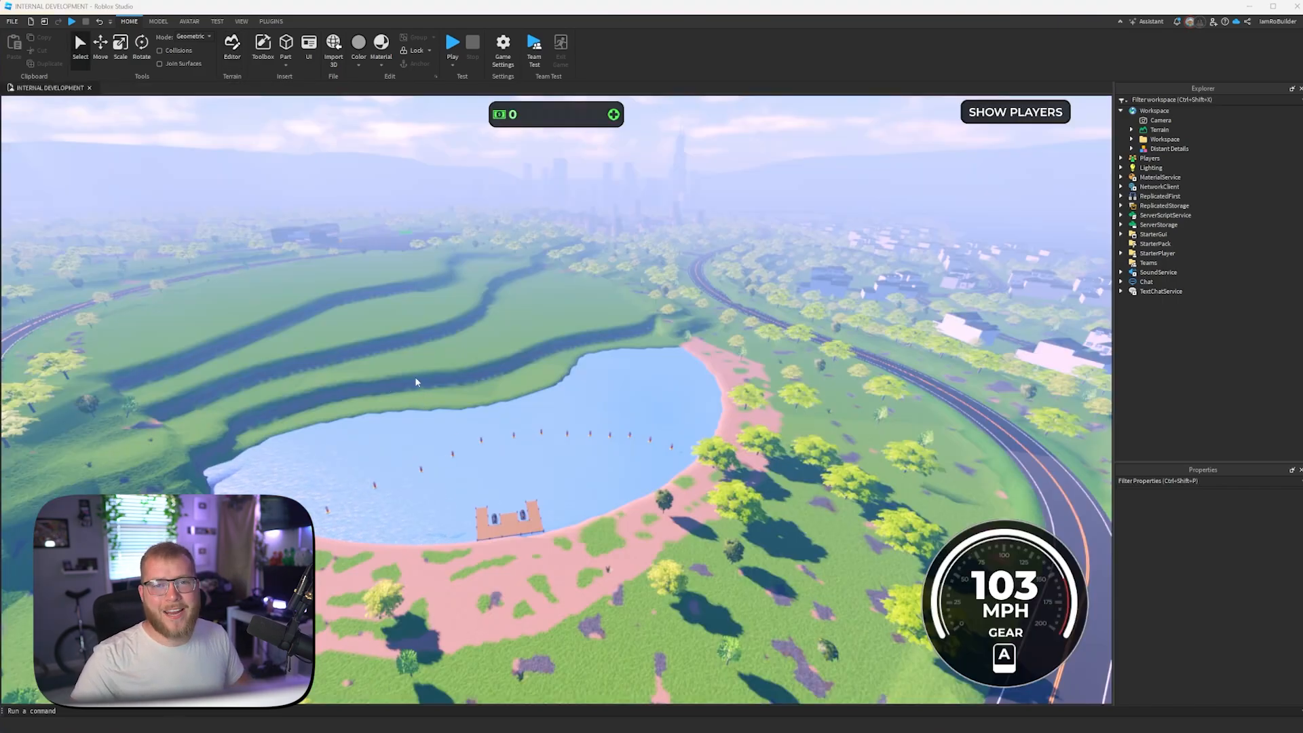
- Delete the BoatDock model and the two jet skis beside it from the lake
scroll(415, 383, up, 1)
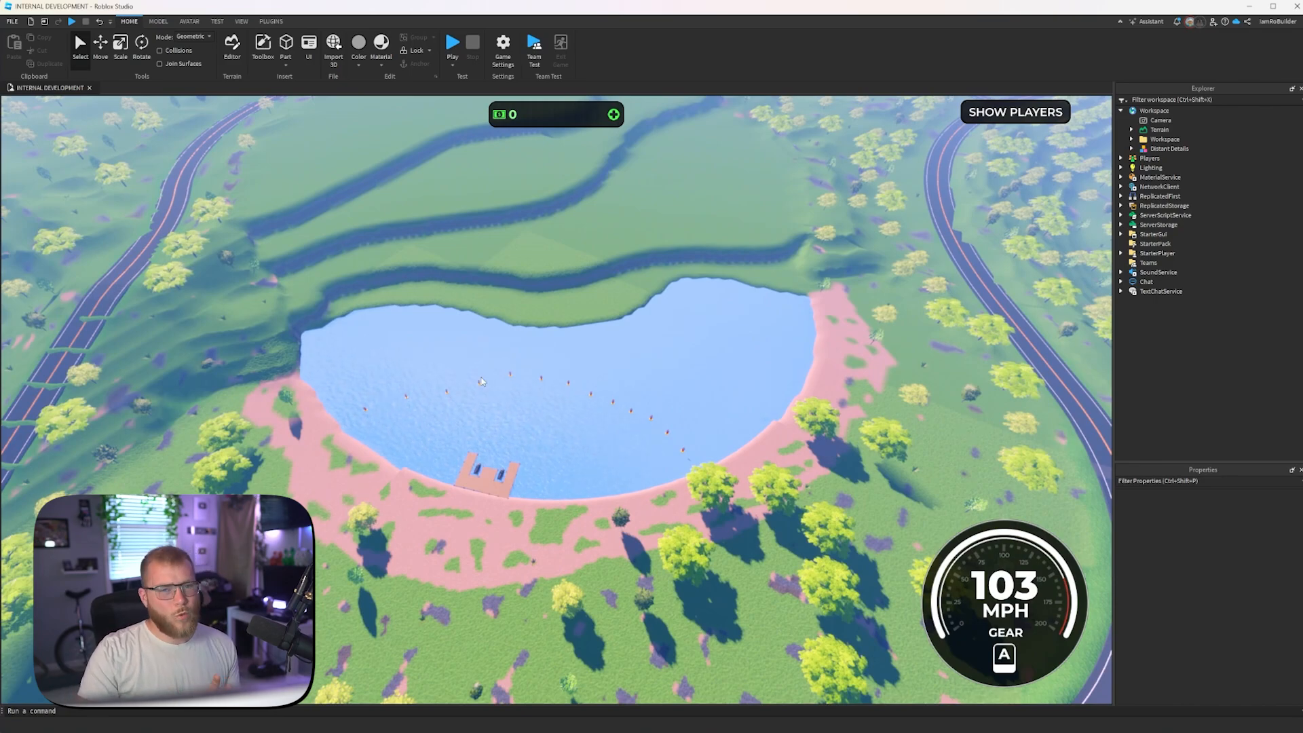
click(484, 474)
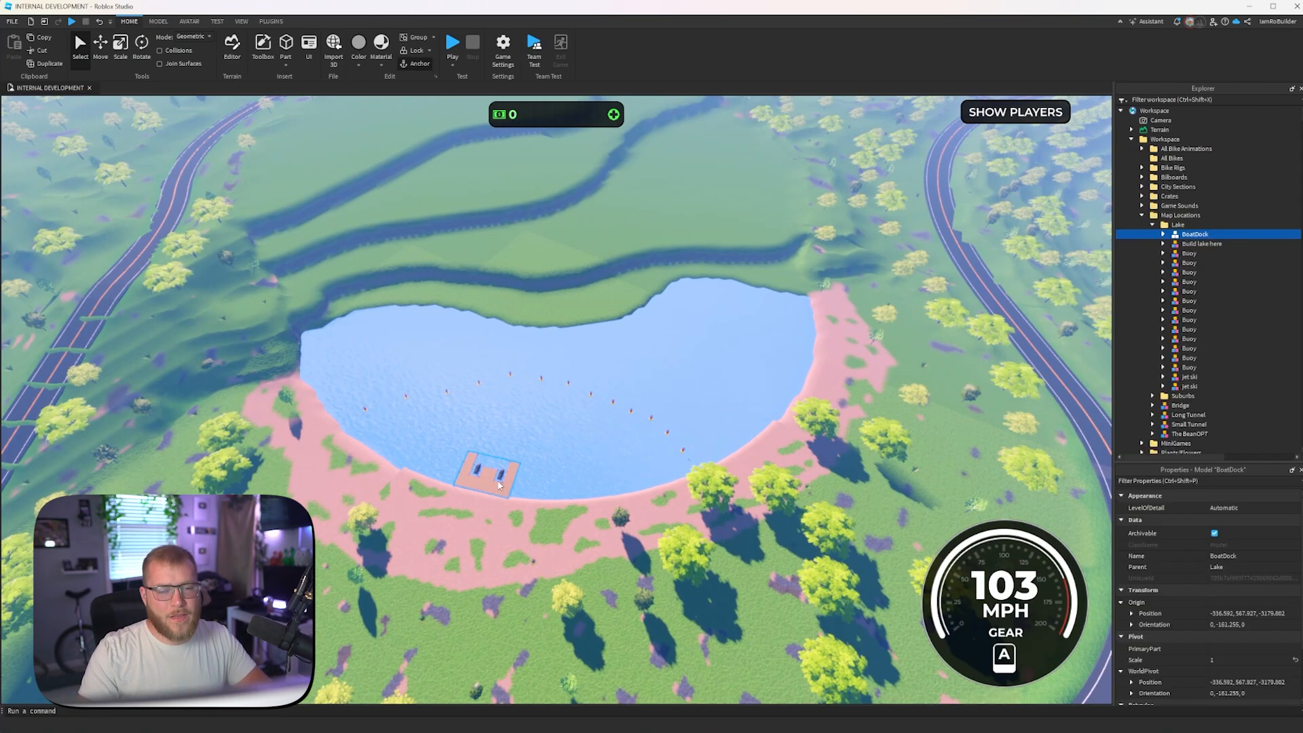
key(Delete)
click(499, 473)
key(Delete)
click(477, 468)
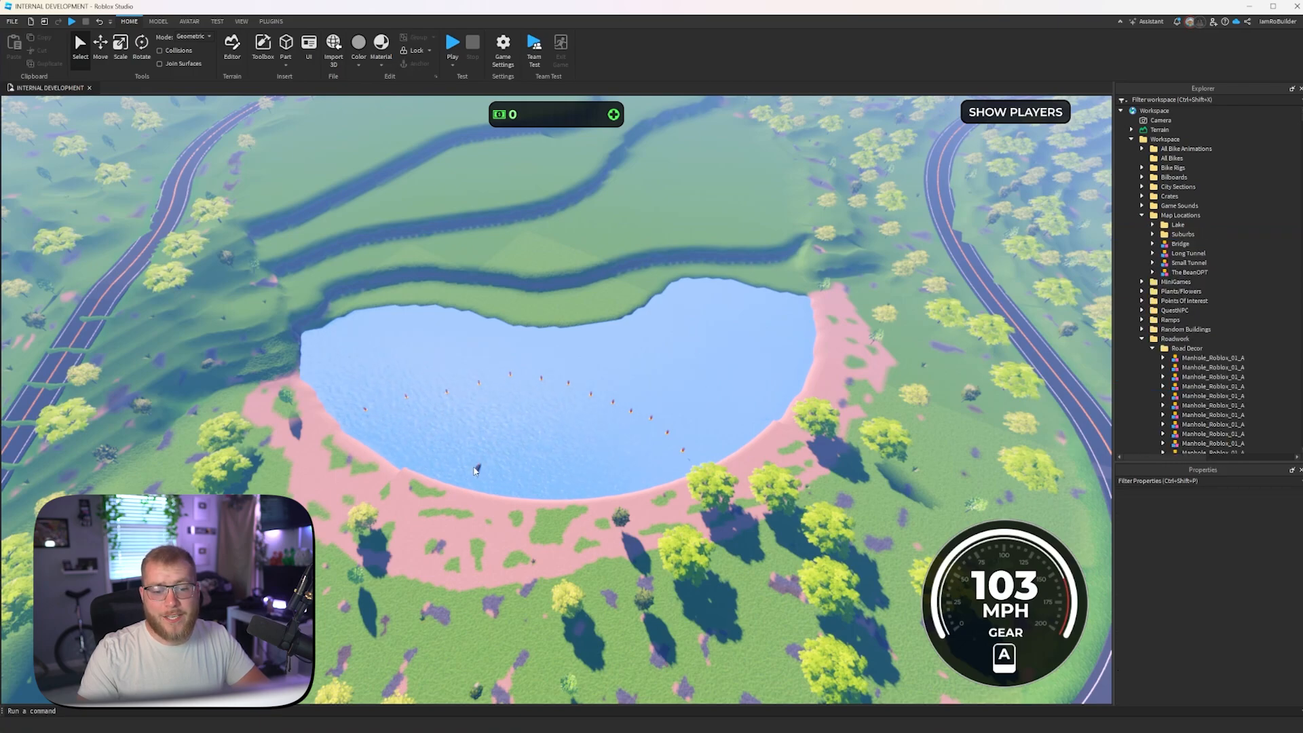
key(Delete)
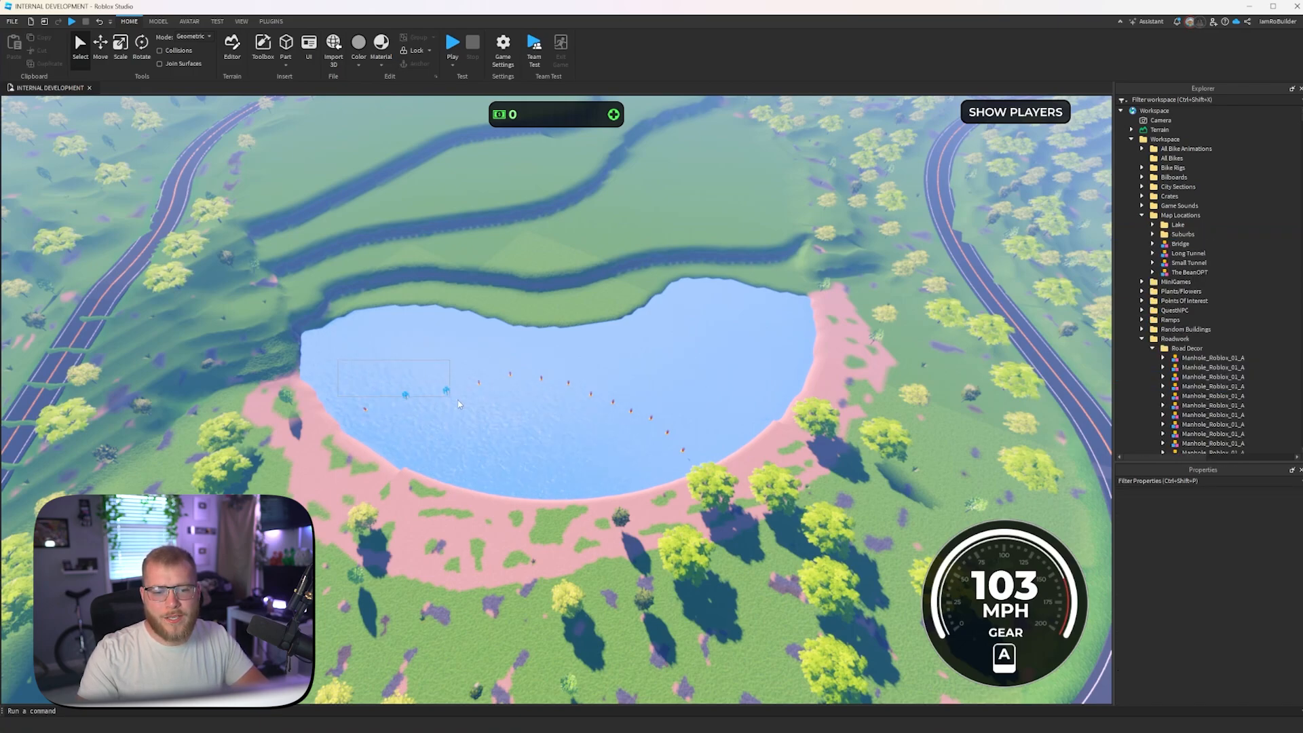
- Delete the row of buoys floating across the lake
drag(459, 404, 660, 438)
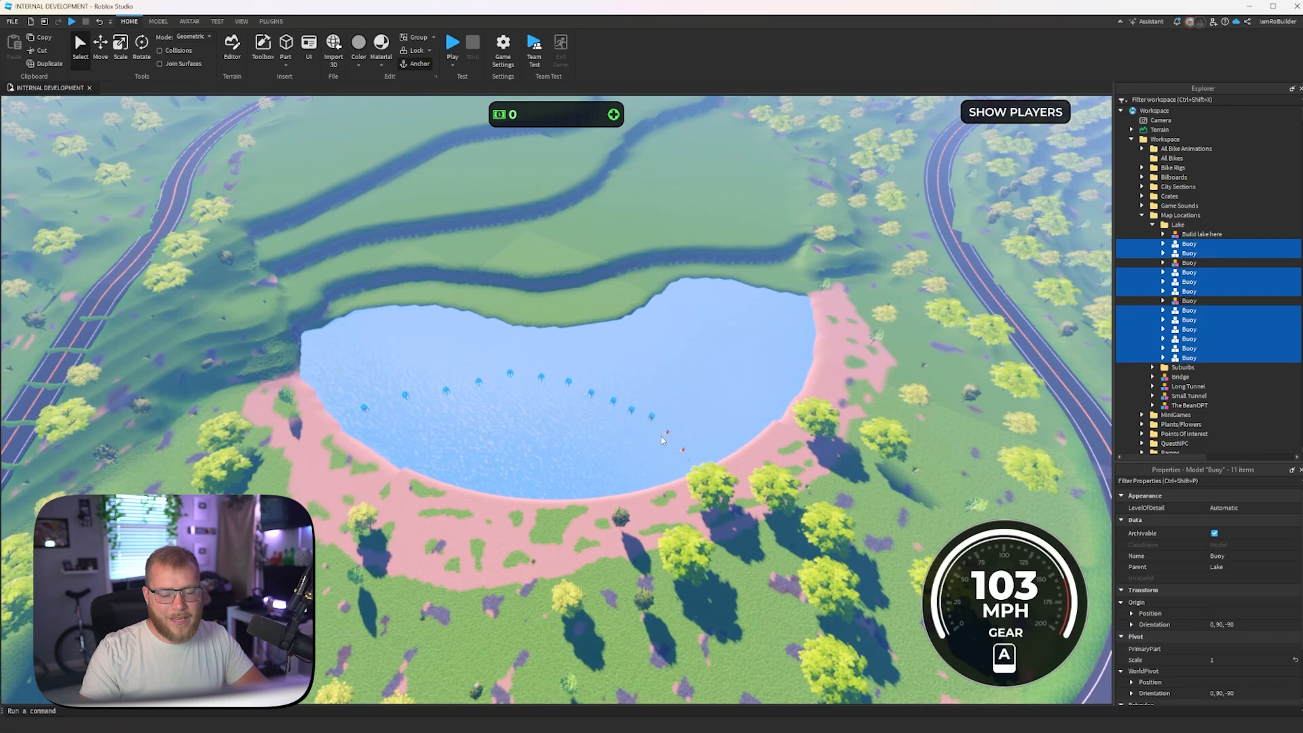
key(Delete)
click(667, 432)
key(Delete)
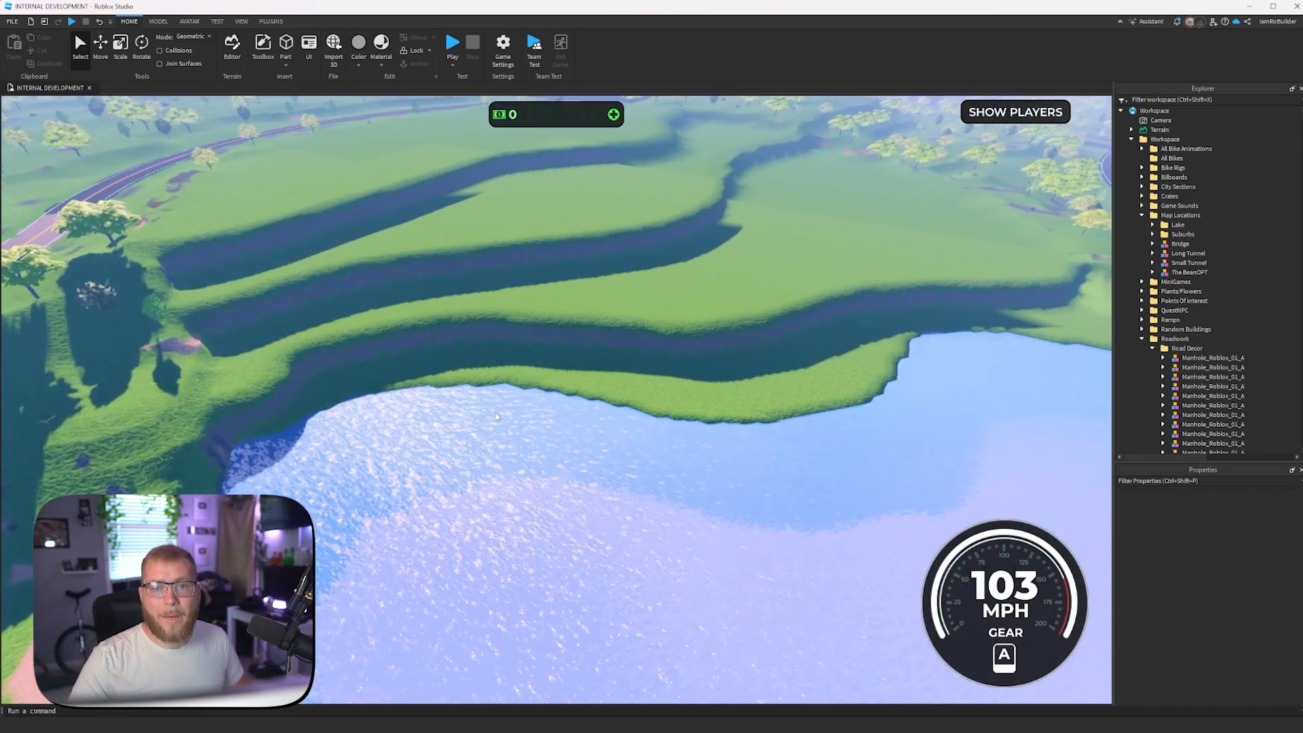
- Set up the terrain Smooth tool with a sphere brush, size 23, strength 0.63 and plane lock off, and smooth the bank beside the lowest terrace
key(w)
right_drag(496, 412, 484, 402)
click(232, 46)
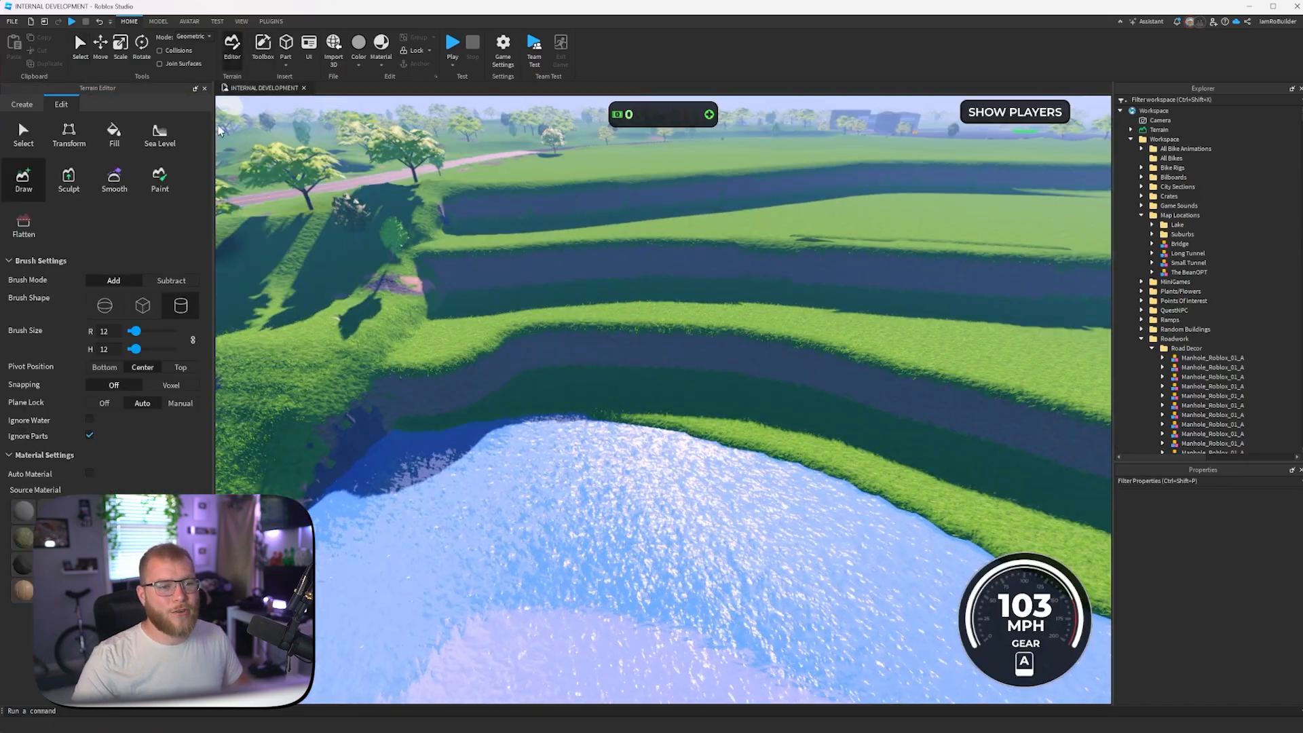
click(114, 178)
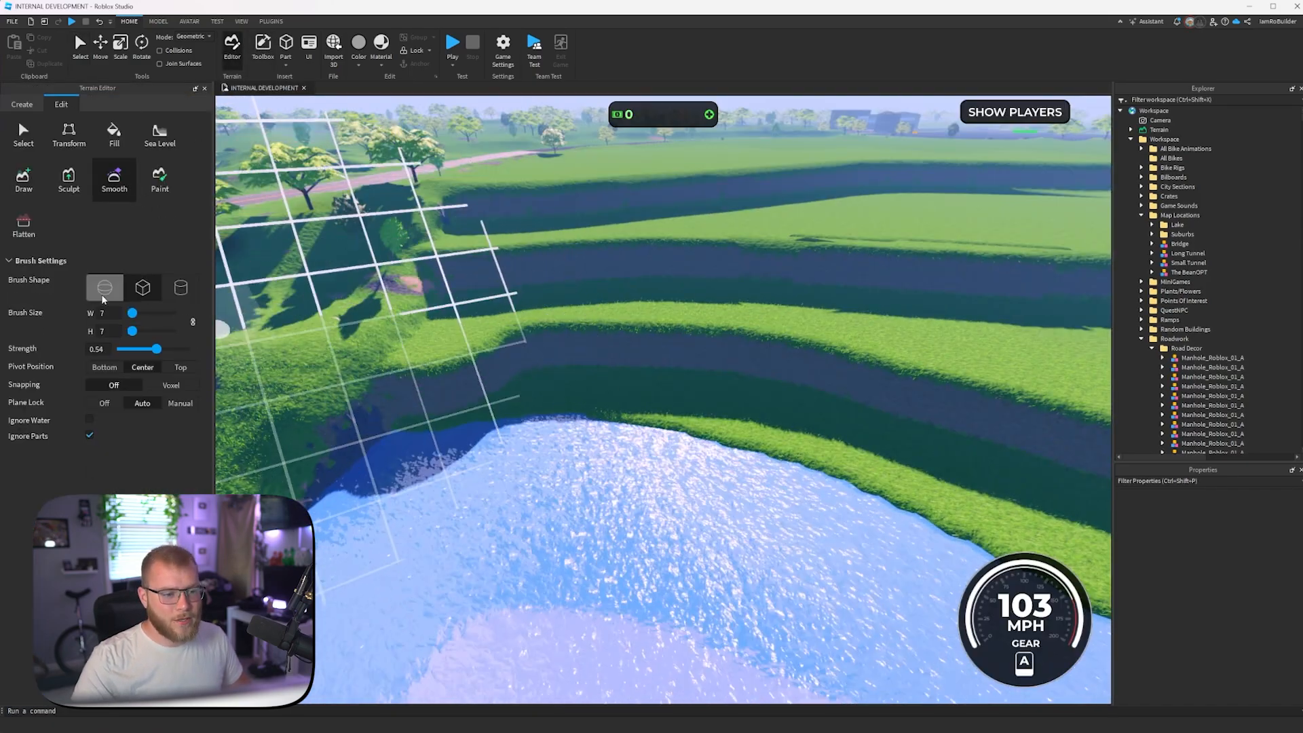
click(104, 384)
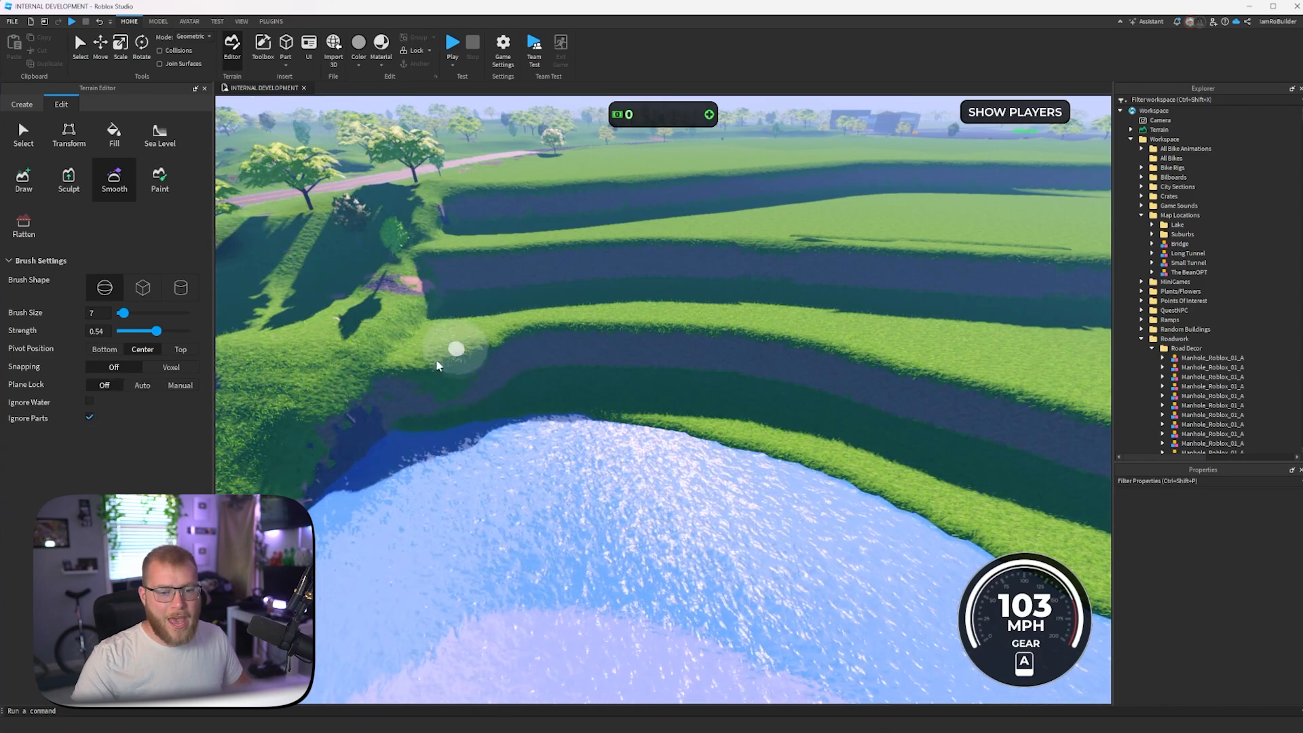
mouse_move(463, 353)
mouse_down()
mouse_move(498, 348)
mouse_move(466, 357)
mouse_move(501, 367)
mouse_move(429, 326)
mouse_up()
mouse_move(123, 313)
mouse_down()
mouse_move(163, 337)
mouse_move(144, 313)
mouse_up()
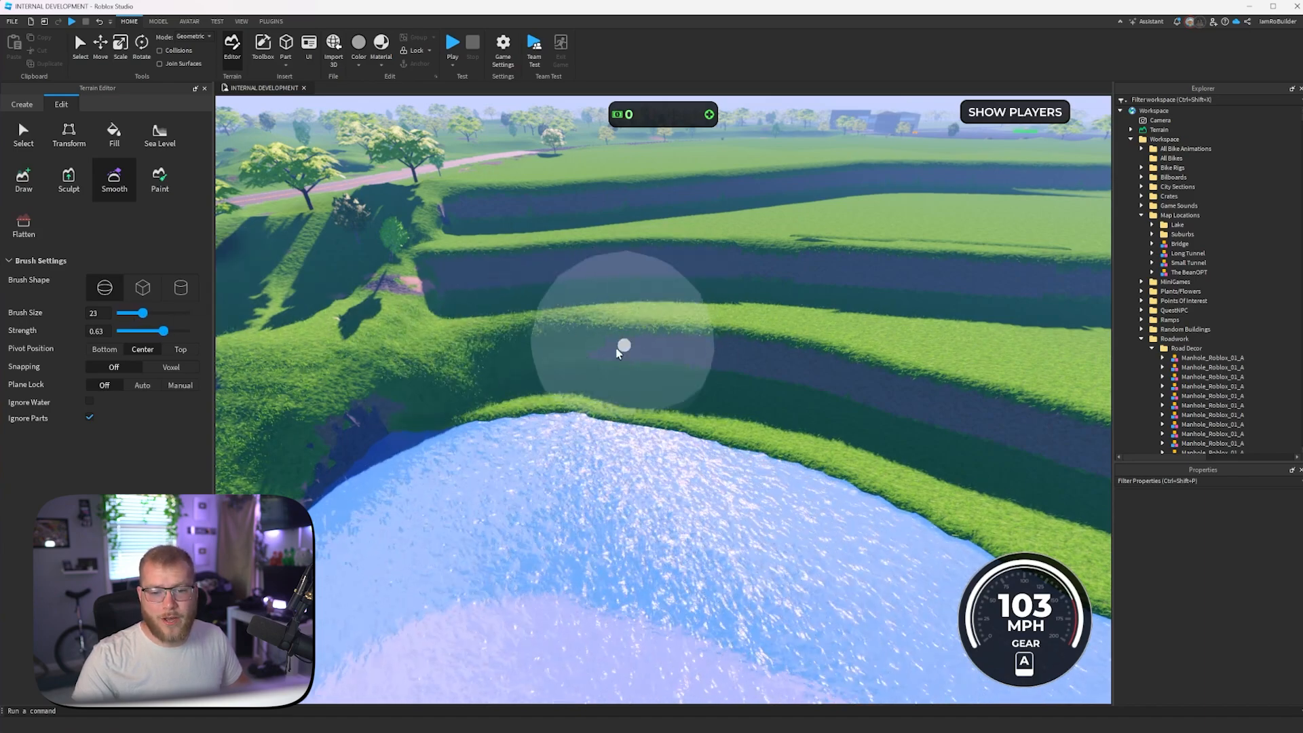
- Smooth the steep edges of the terraces above the lake's shoreline
scroll(620, 343, up, 3)
mouse_move(626, 346)
mouse_down()
mouse_move(751, 409)
mouse_move(654, 375)
mouse_move(706, 408)
mouse_move(699, 422)
mouse_move(700, 405)
mouse_move(669, 384)
mouse_move(549, 326)
mouse_move(384, 329)
mouse_move(489, 319)
mouse_up()
key(w)
key(a)
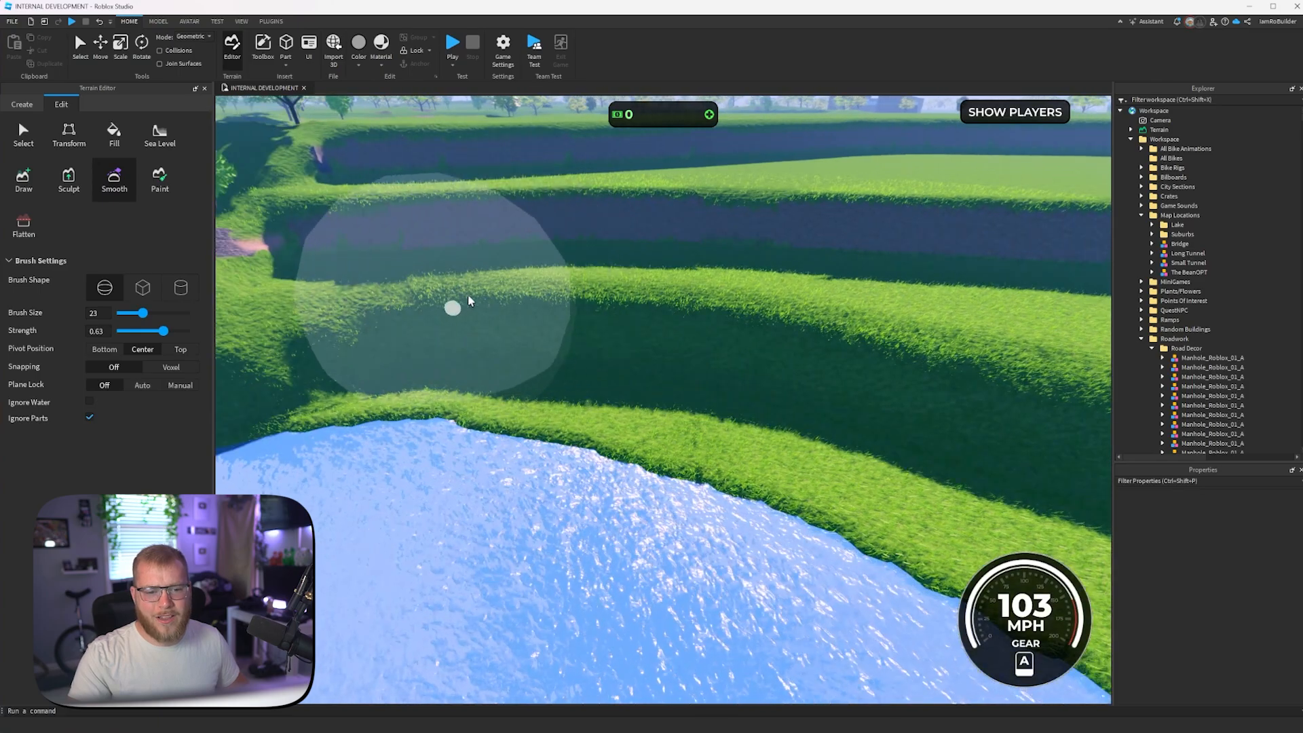
key(a)
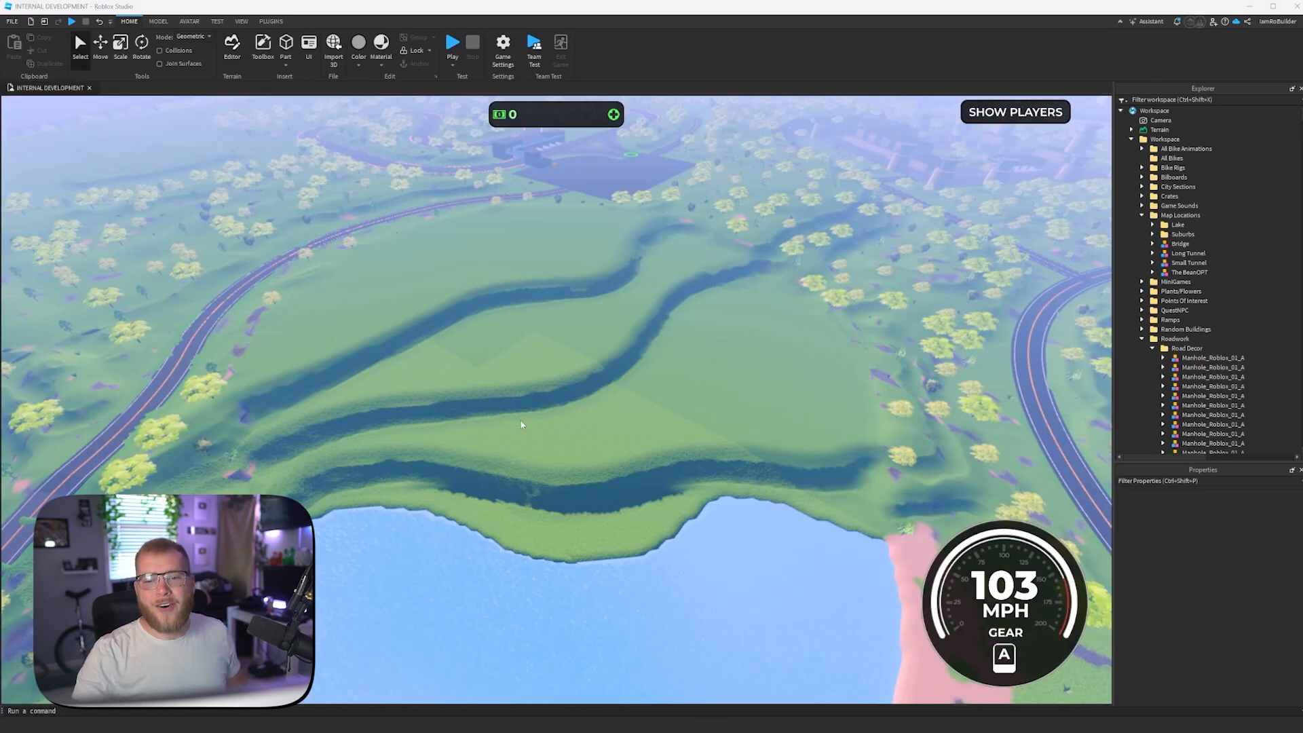
key(w)
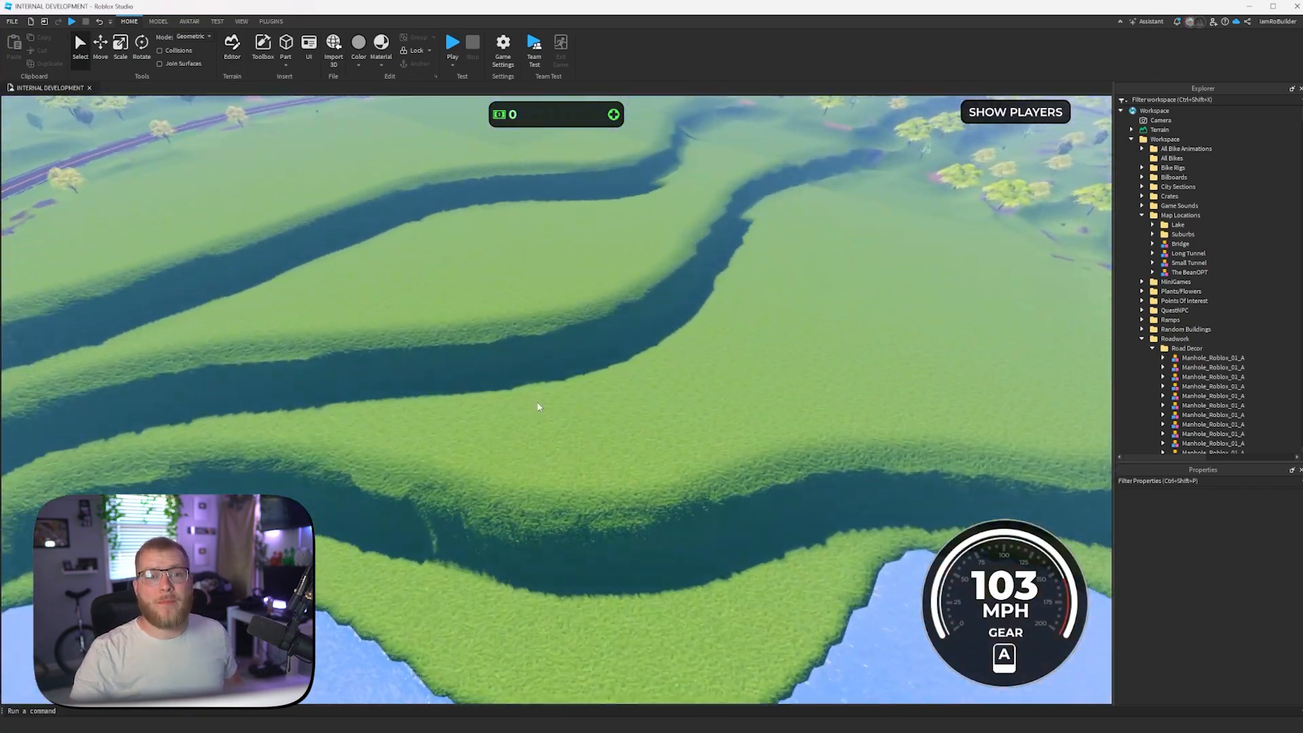
- Switch the terrain editor to the Draw tool in Add mode and set the brush radius and height to 6
key(w)
right_drag(537, 403, 530, 363)
key(a)
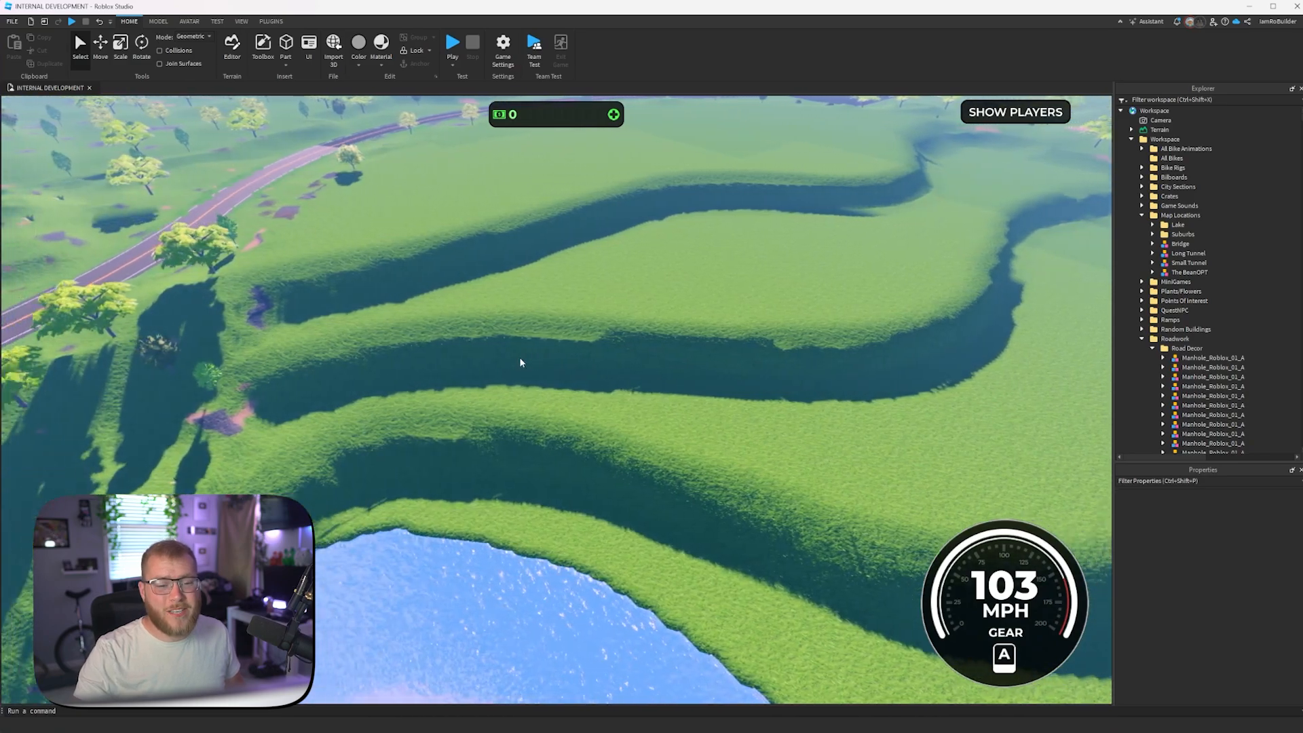
key(w)
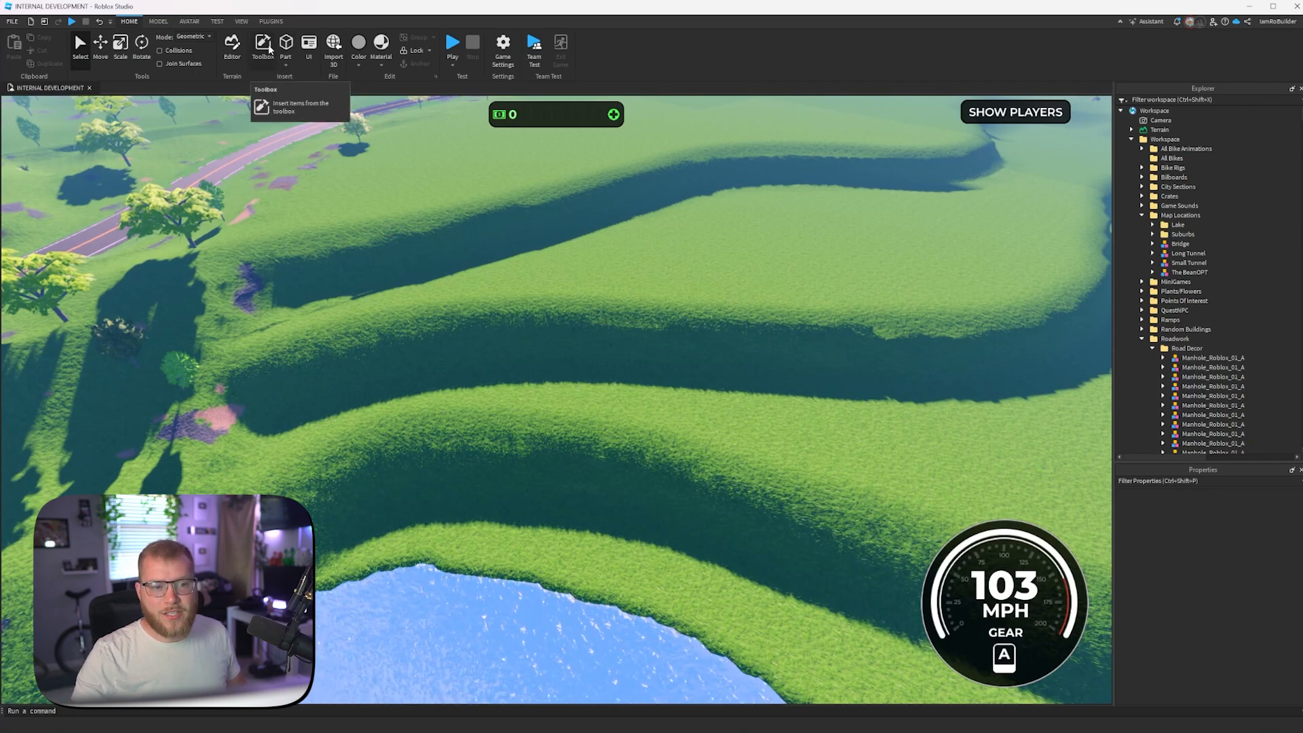
click(232, 46)
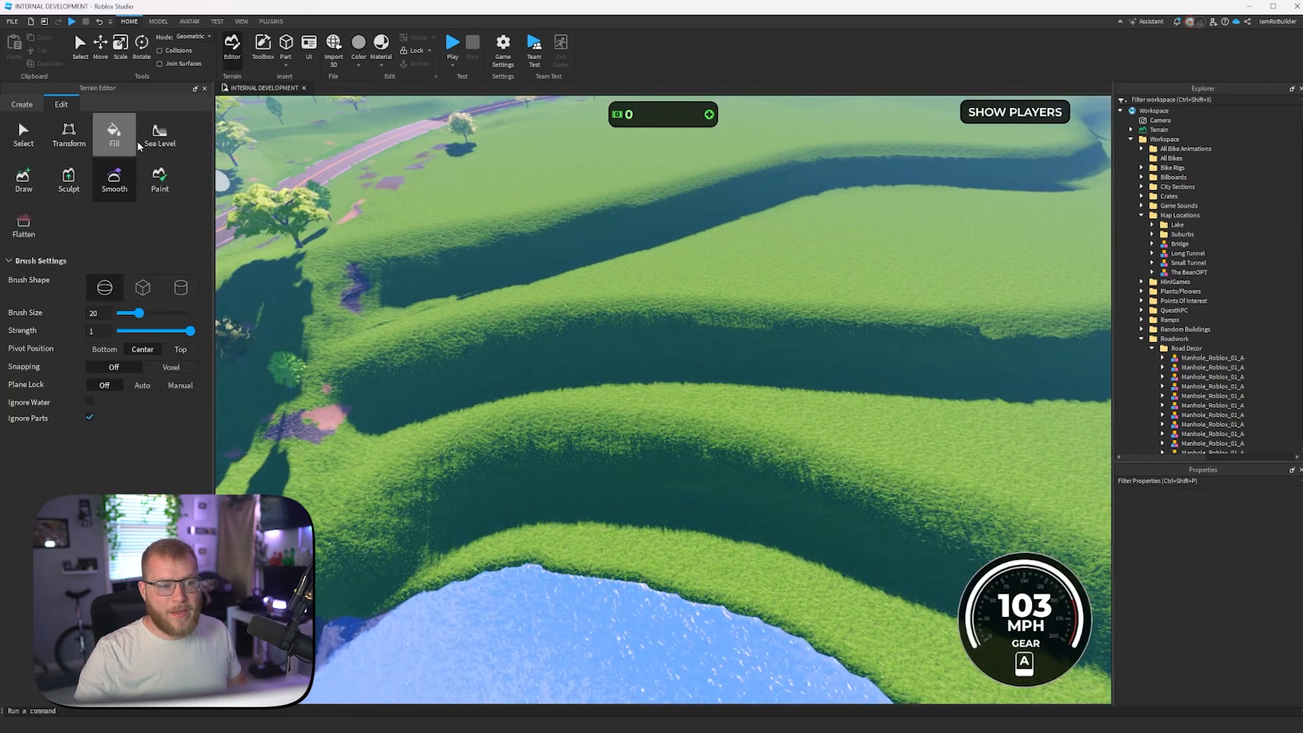
click(24, 180)
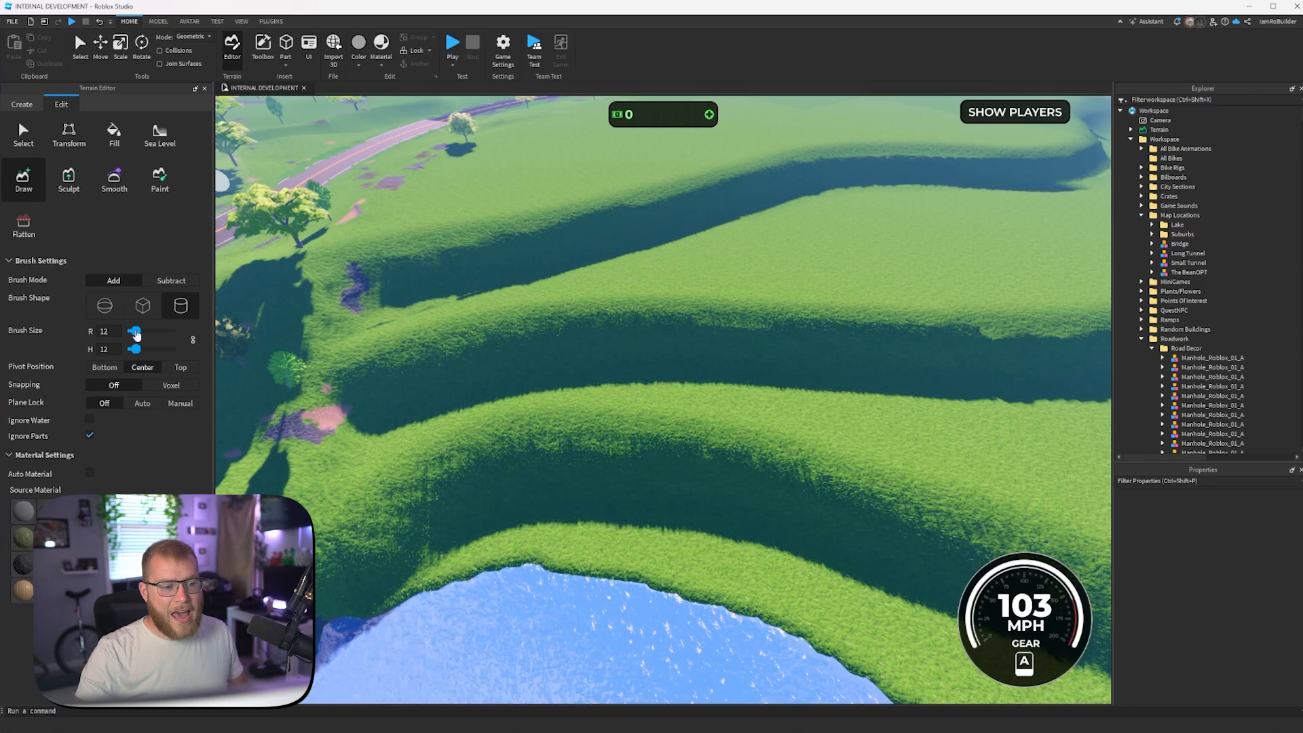
text(6)
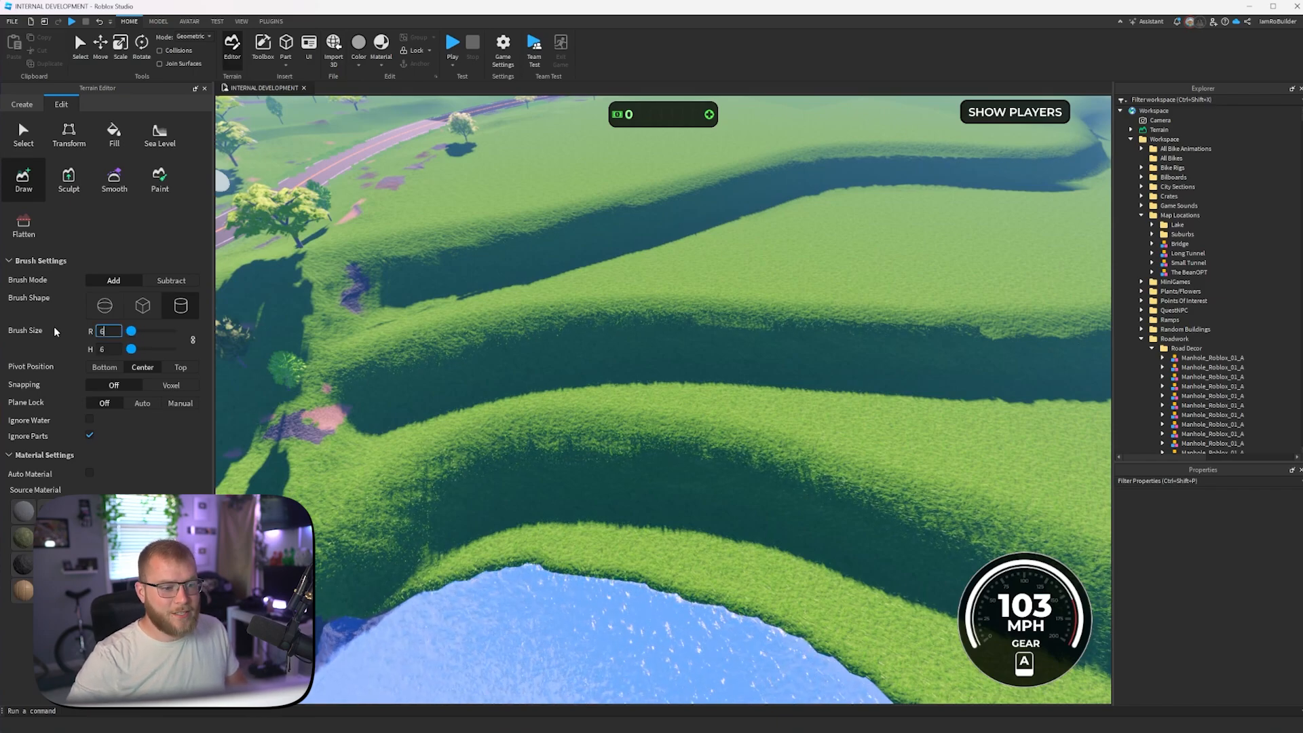
key(Return)
- Configure the Draw tool with a cylinder brush of radius and height 27, pivot position Top and manual plane lock
key(w)
right_drag(530, 282, 531, 286)
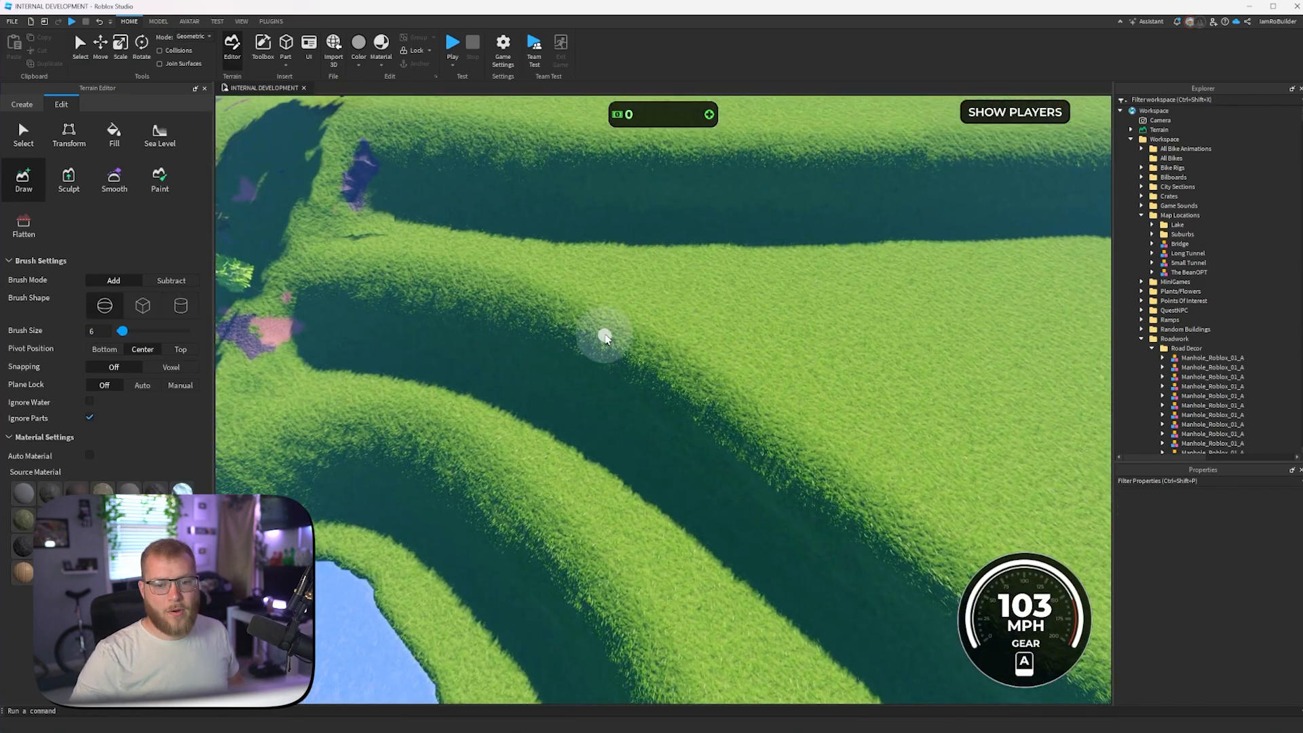
key(s)
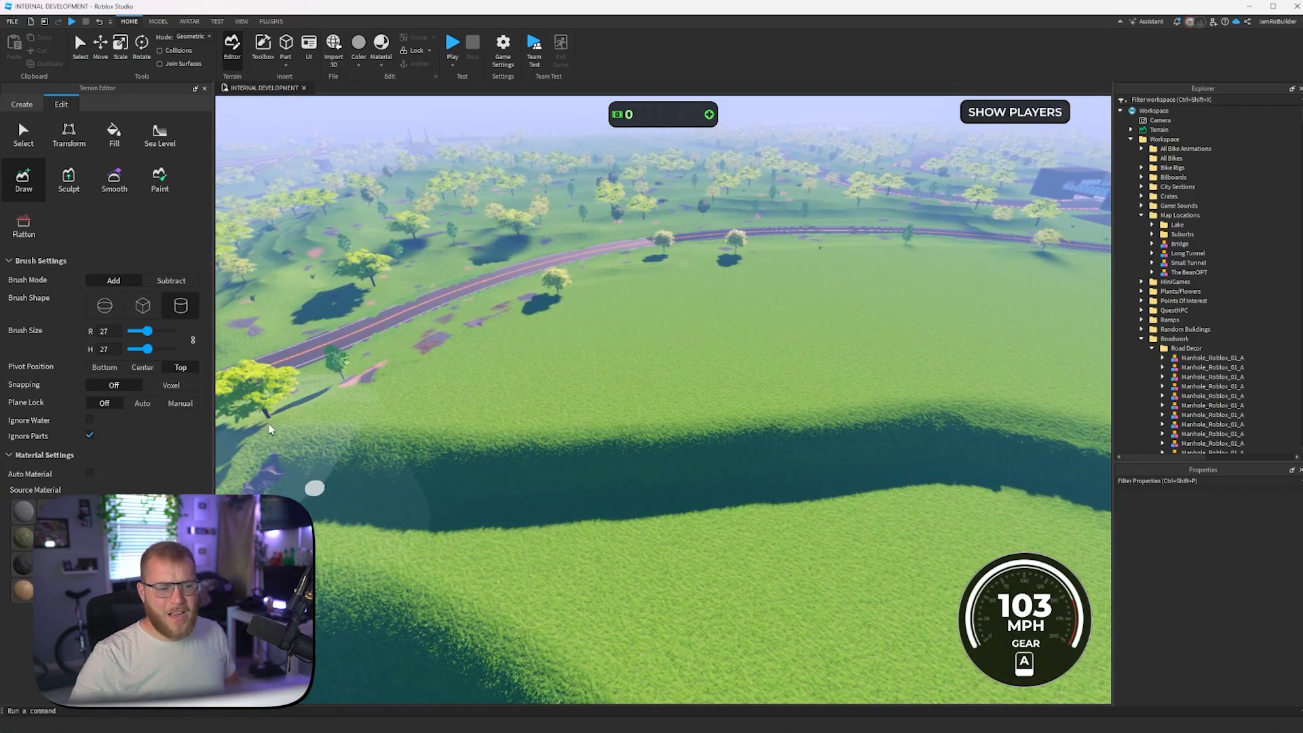
click(180, 403)
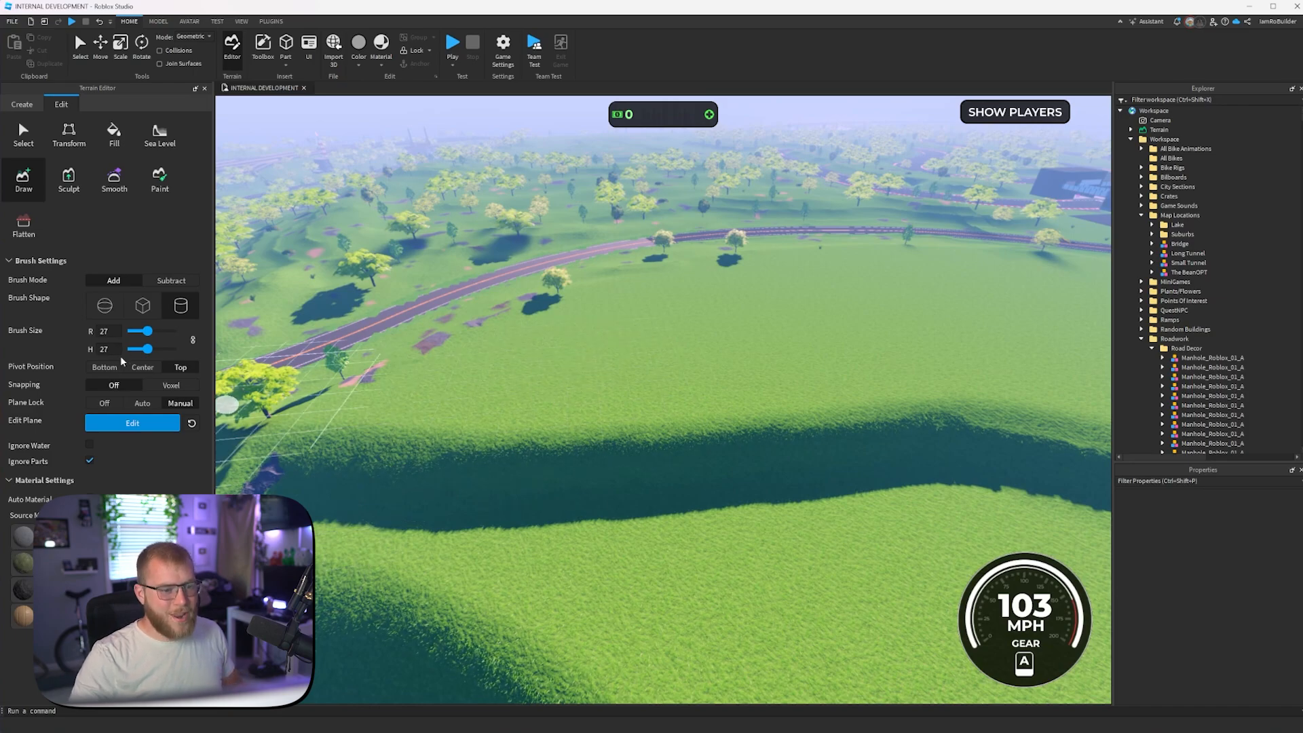
- Turn plane lock off, try adding a mound of terrain on the terrace with the size 27 brush, and undo it
click(117, 405)
drag(638, 499, 644, 509)
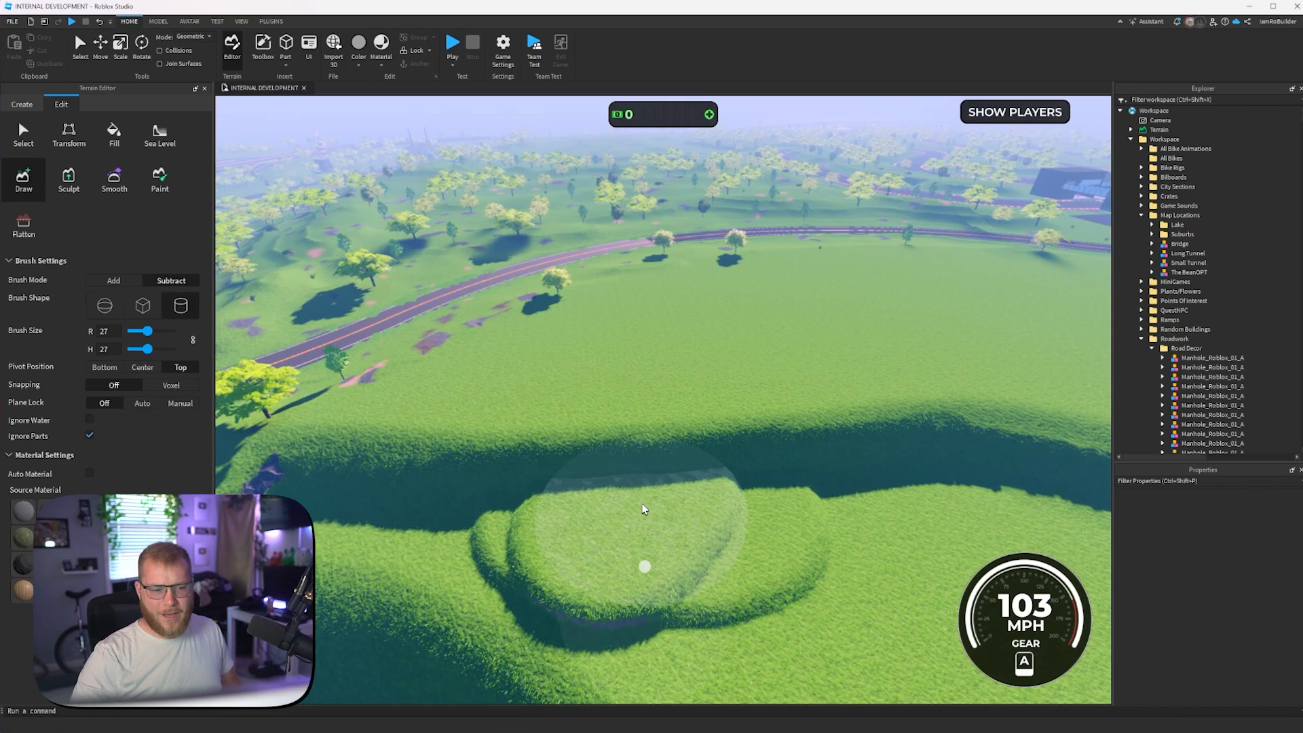
key(ctrl+z)
right_drag(569, 487, 569, 487)
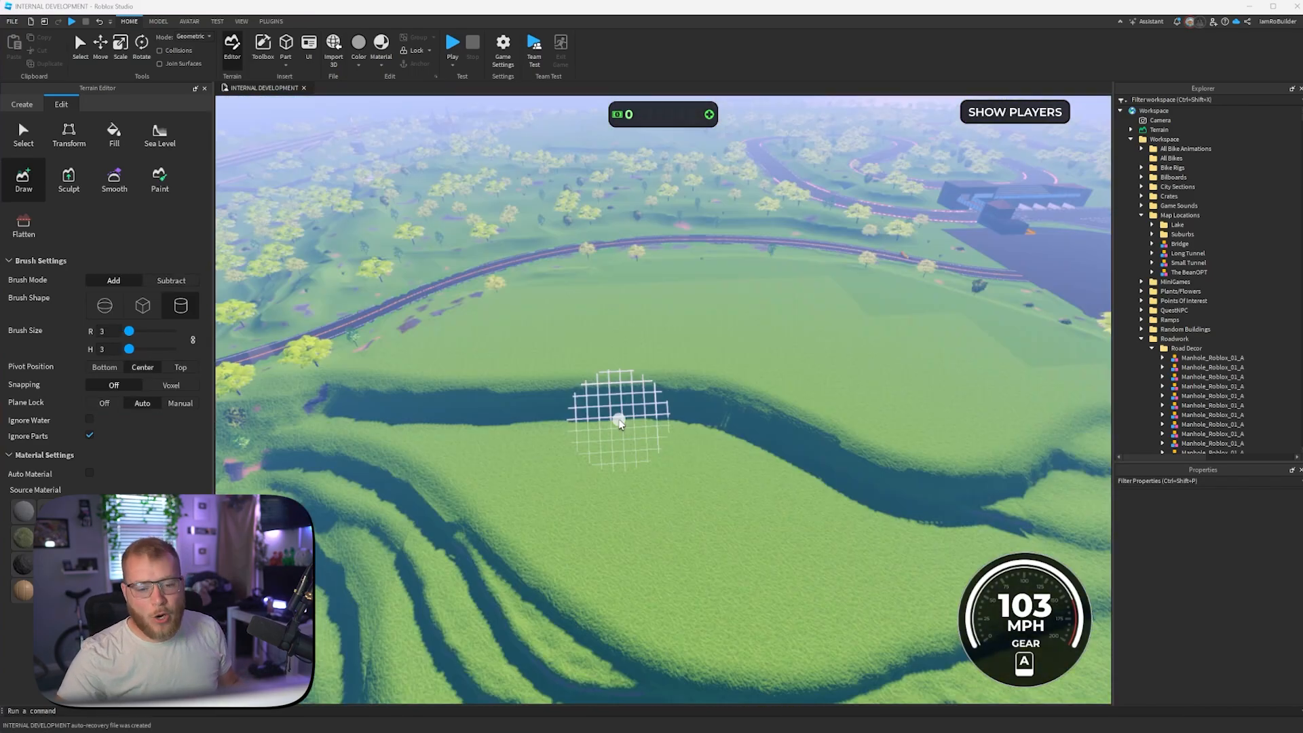
- Examine the layout and edges of the grass terraces above the lake from overhead and from ground level
right_drag(795, 474, 796, 473)
scroll(795, 473, up, 3)
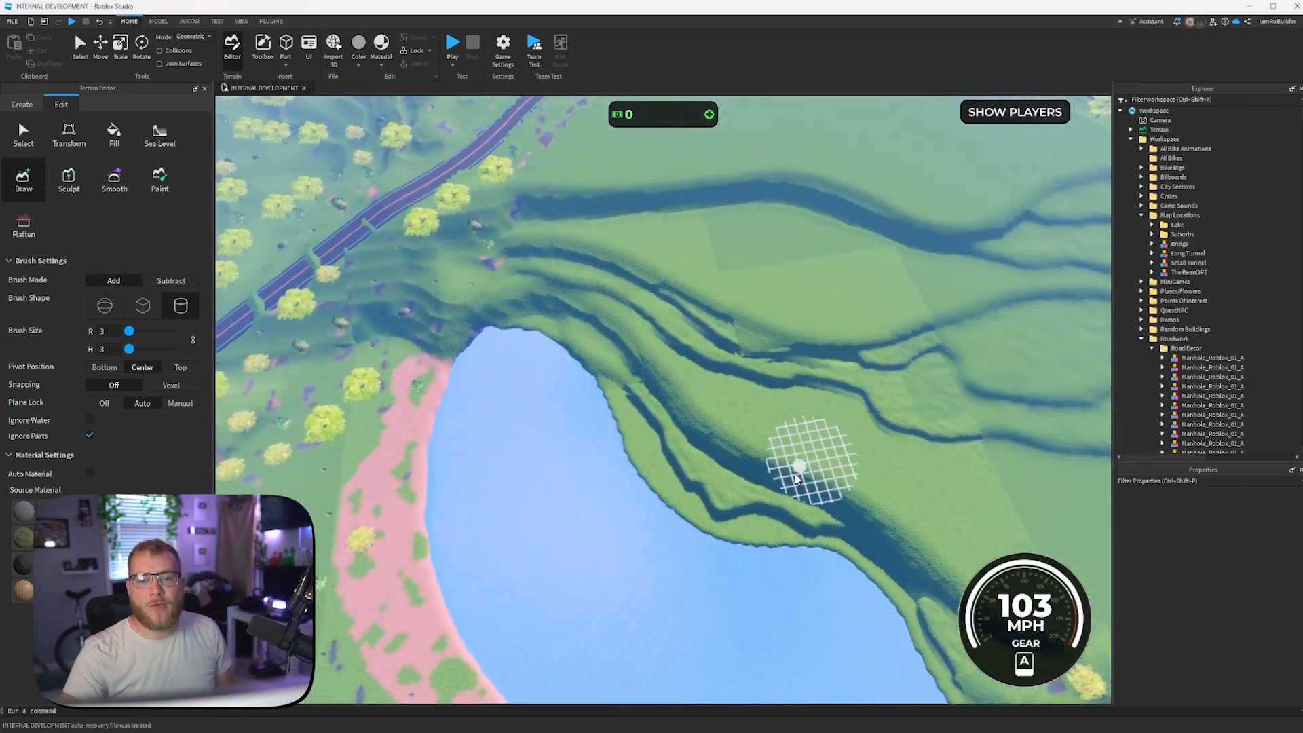
scroll(794, 476, up, 5)
scroll(681, 304, up, 5)
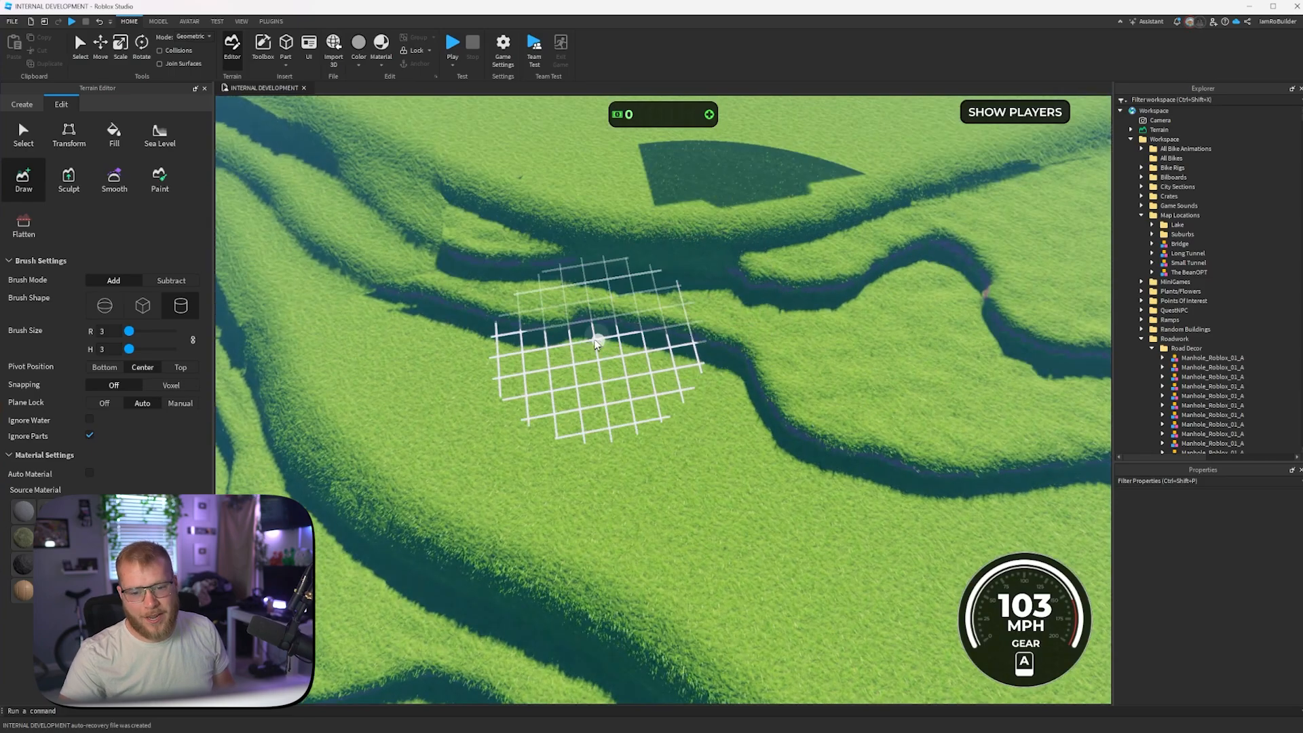
scroll(591, 352, down, 6)
scroll(681, 329, up, 4)
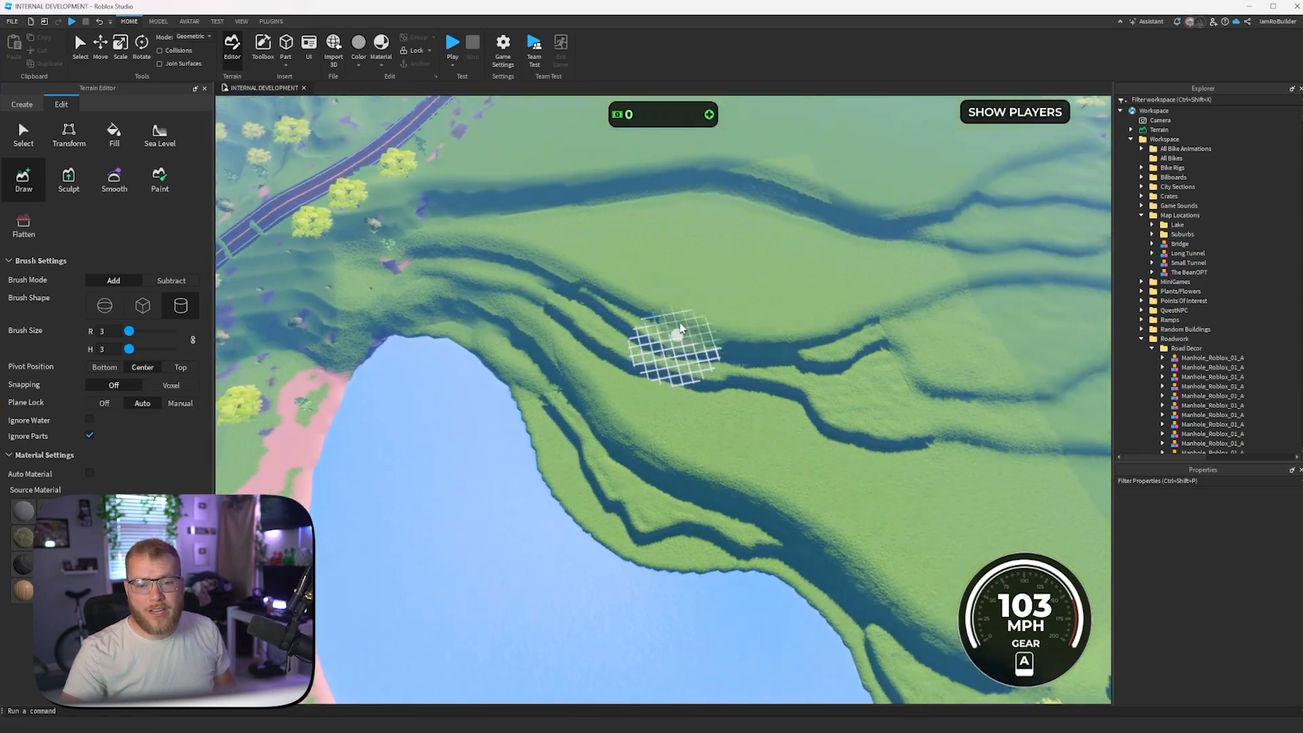
scroll(682, 329, down, 4)
scroll(682, 329, up, 5)
mouse_move(681, 329)
right_down()
mouse_move(663, 319)
mouse_move(677, 343)
right_up()
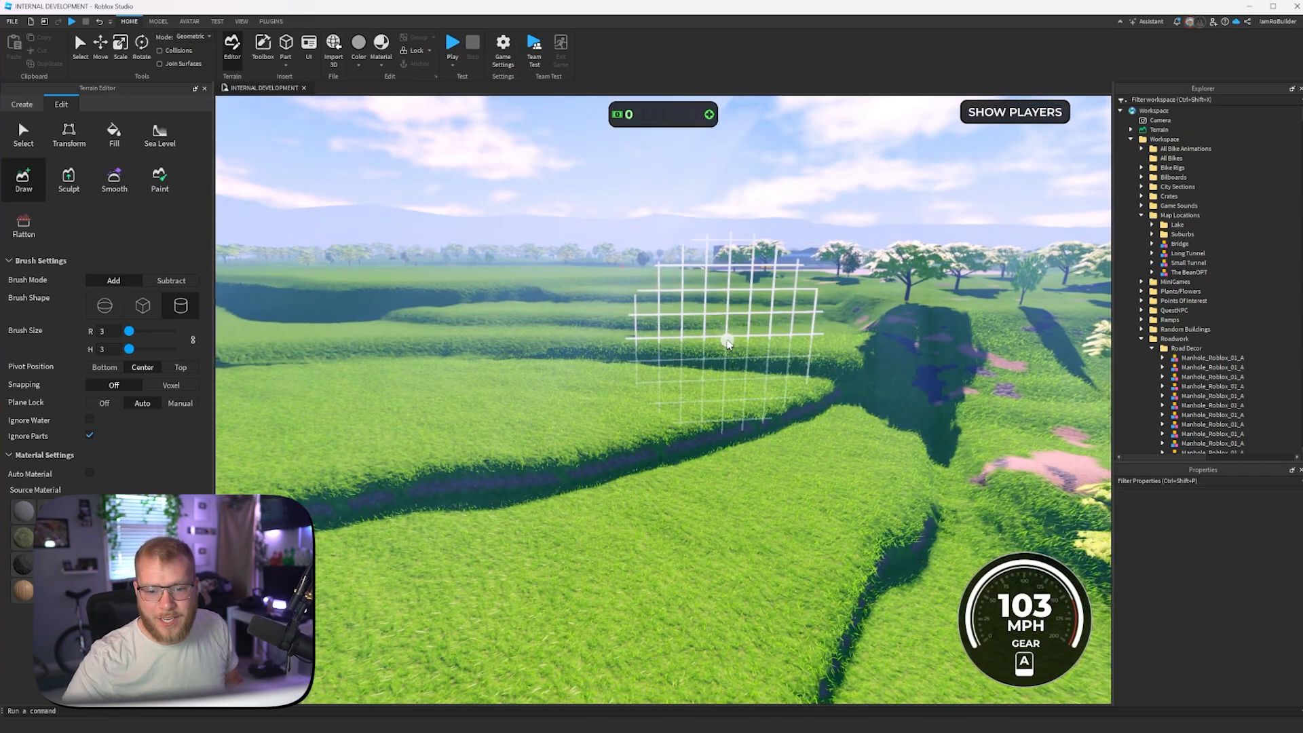
key(a)
key(s)
key(s)
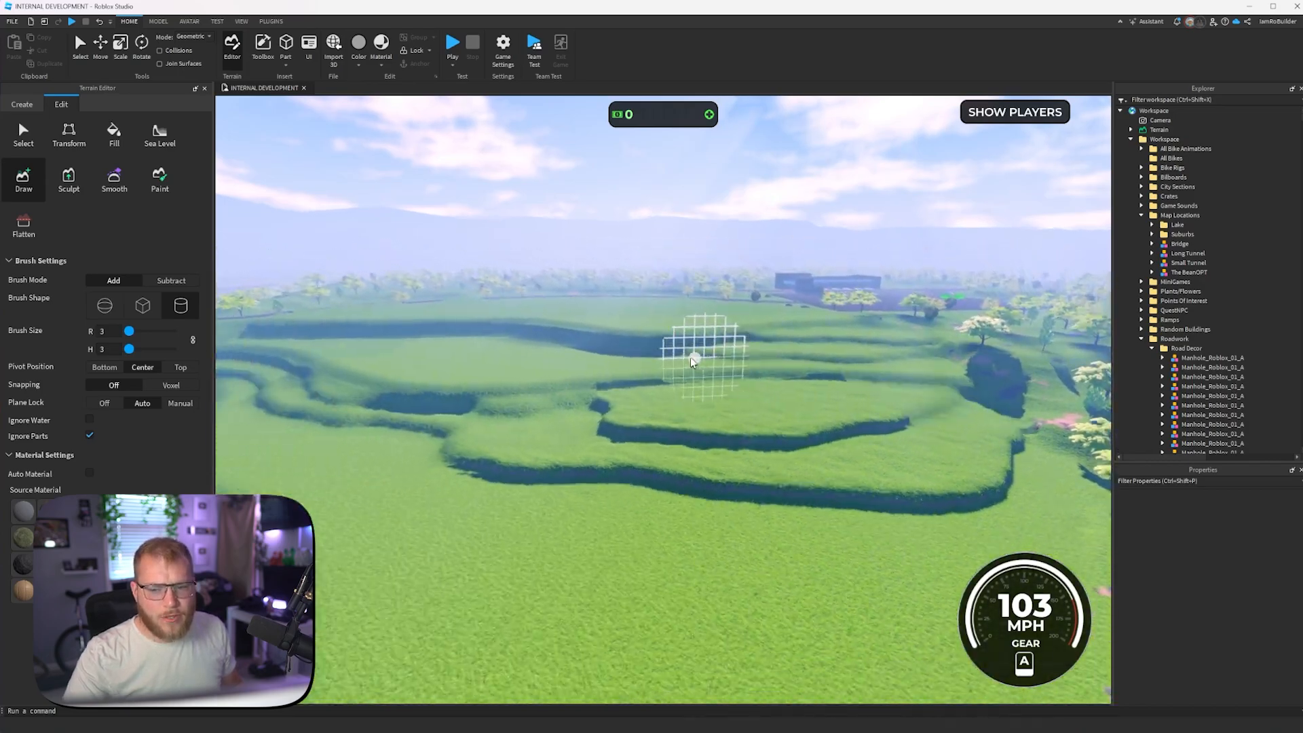
key(w)
right_drag(684, 363, 684, 363)
key(w)
key(s)
key(s)
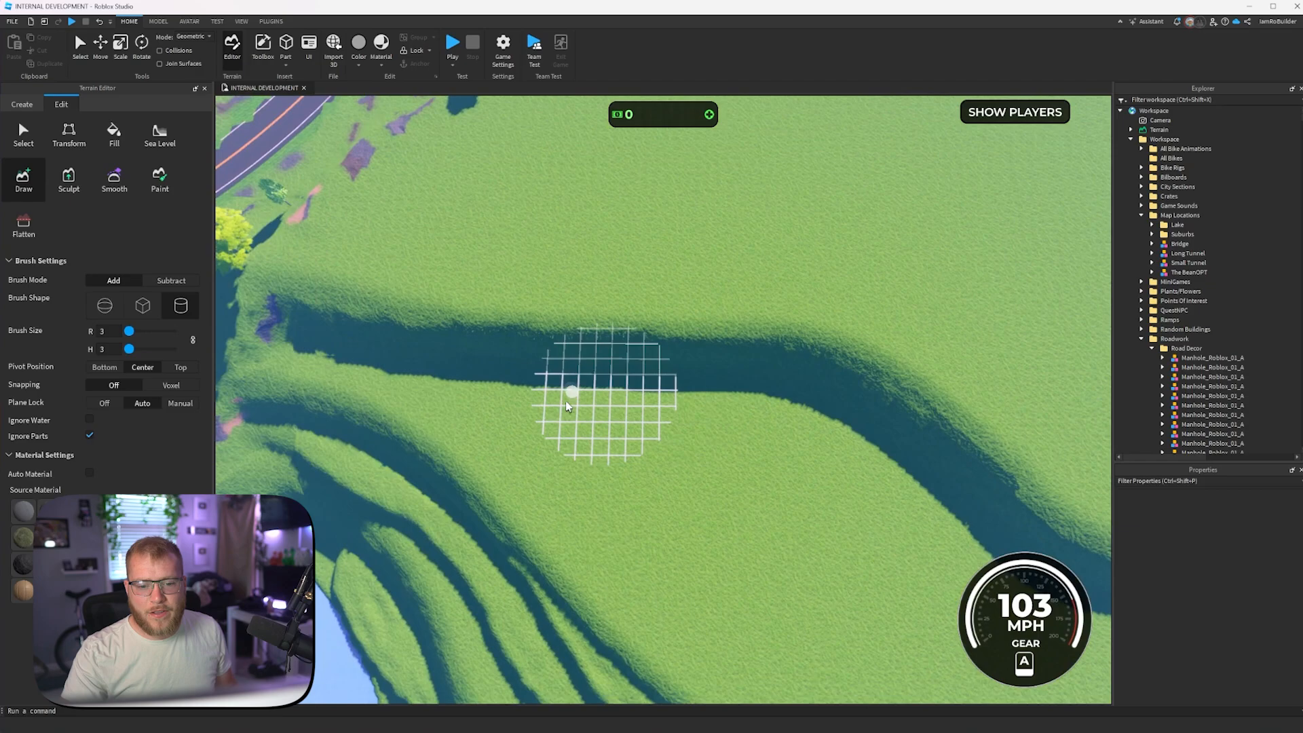
- Outline a curved terrace along the foot of the upper bank with the size 3 cylinder Draw brush, and fill it in with terrain
key(a)
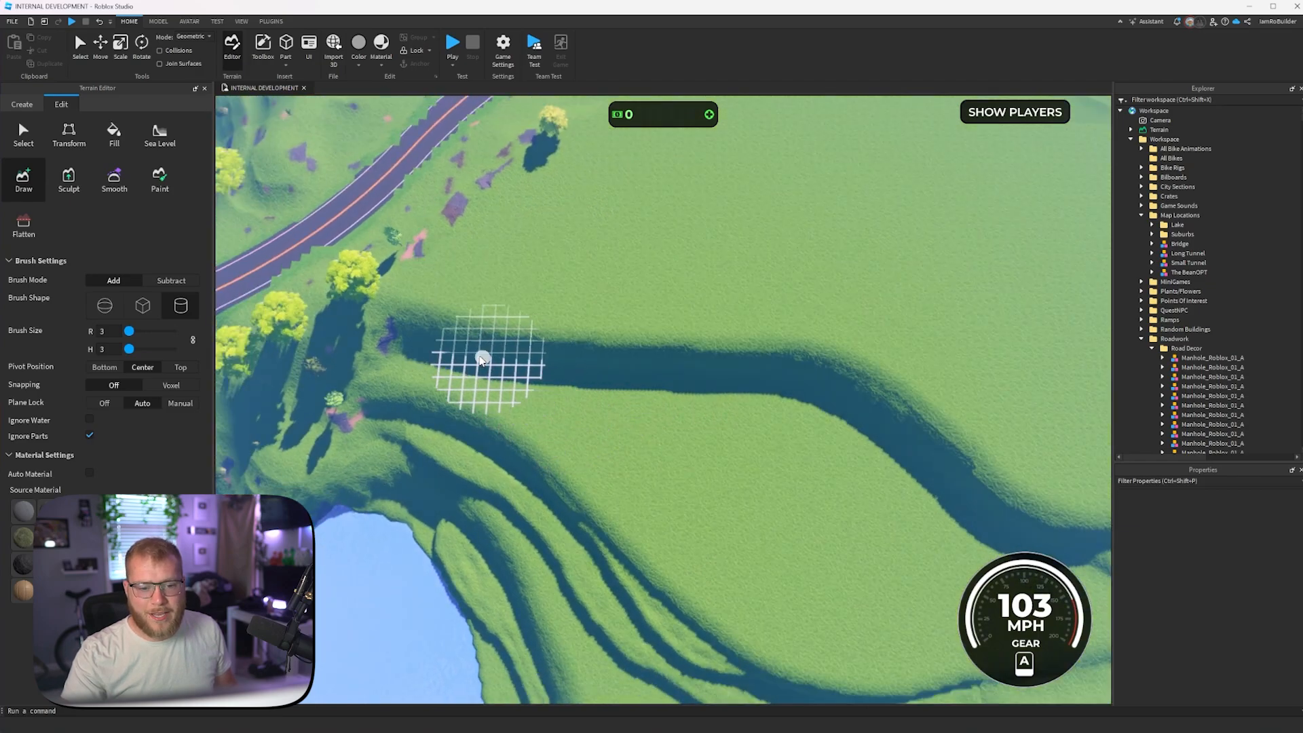
mouse_move(466, 349)
mouse_down()
mouse_move(540, 379)
mouse_move(555, 410)
mouse_move(472, 356)
mouse_move(524, 374)
mouse_move(636, 473)
mouse_move(721, 483)
mouse_move(795, 467)
mouse_move(968, 496)
mouse_up()
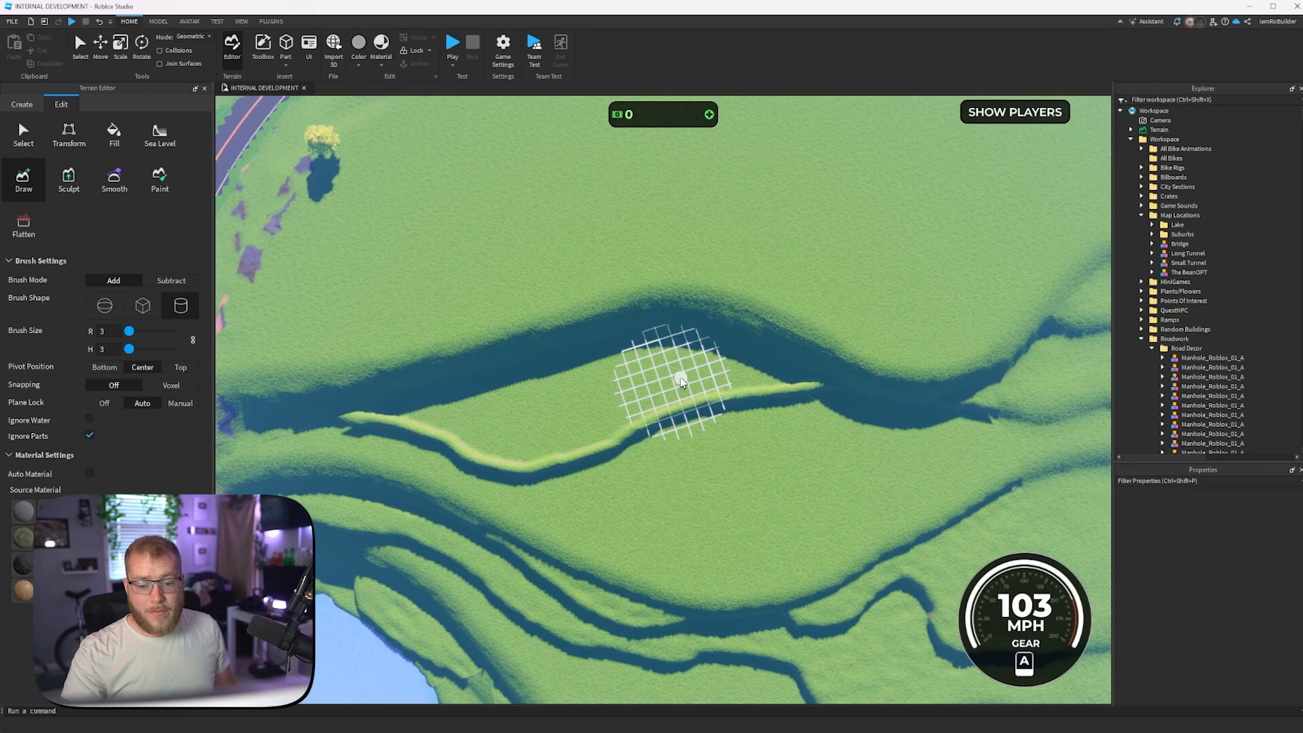
mouse_move(675, 373)
mouse_down()
mouse_move(628, 378)
mouse_move(786, 379)
mouse_up()
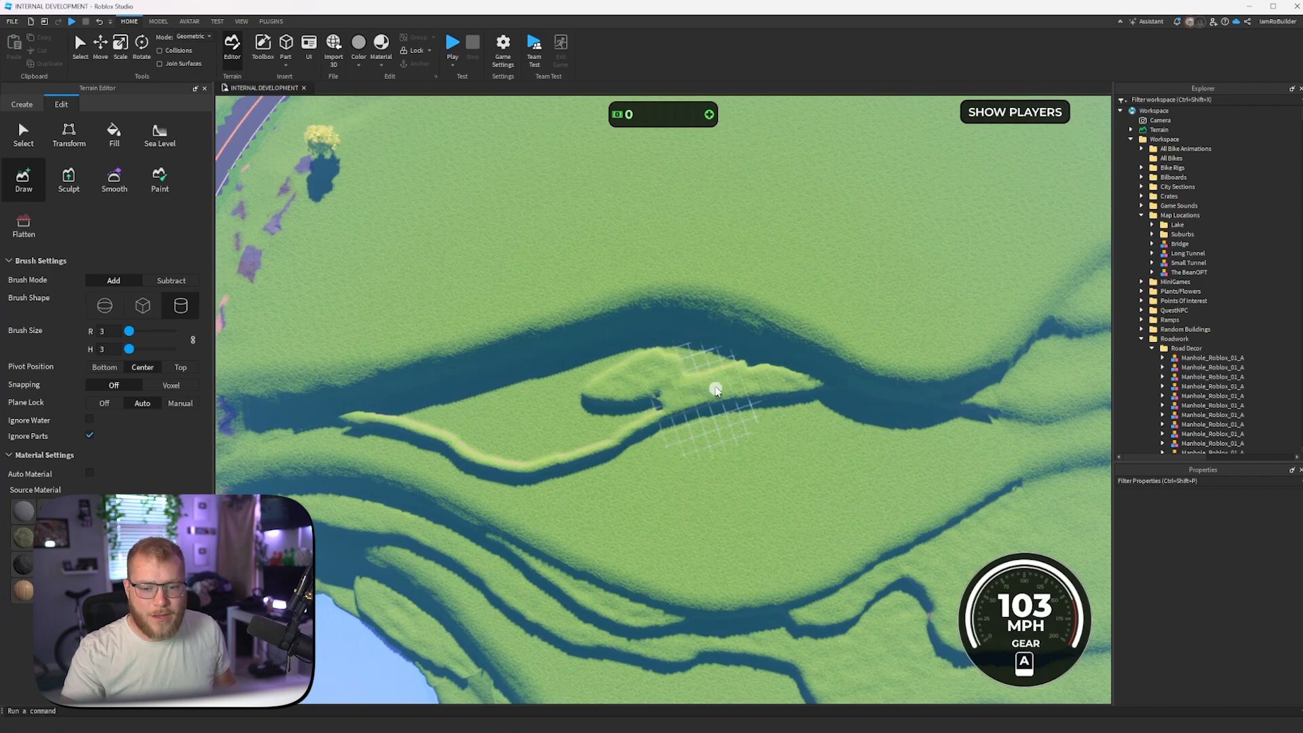
key(a)
mouse_move(612, 417)
mouse_down()
mouse_move(697, 398)
mouse_move(688, 405)
mouse_up()
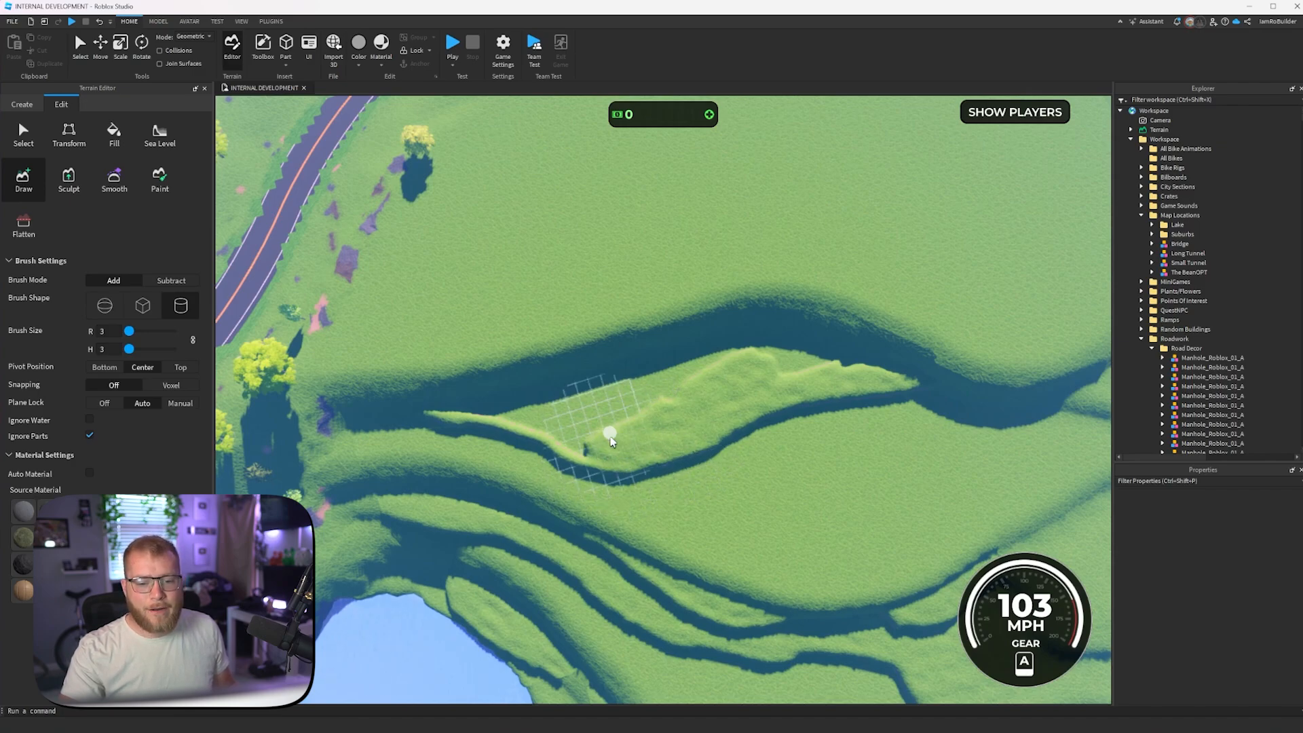
mouse_move(614, 434)
mouse_down()
mouse_move(673, 371)
mouse_move(790, 348)
mouse_up()
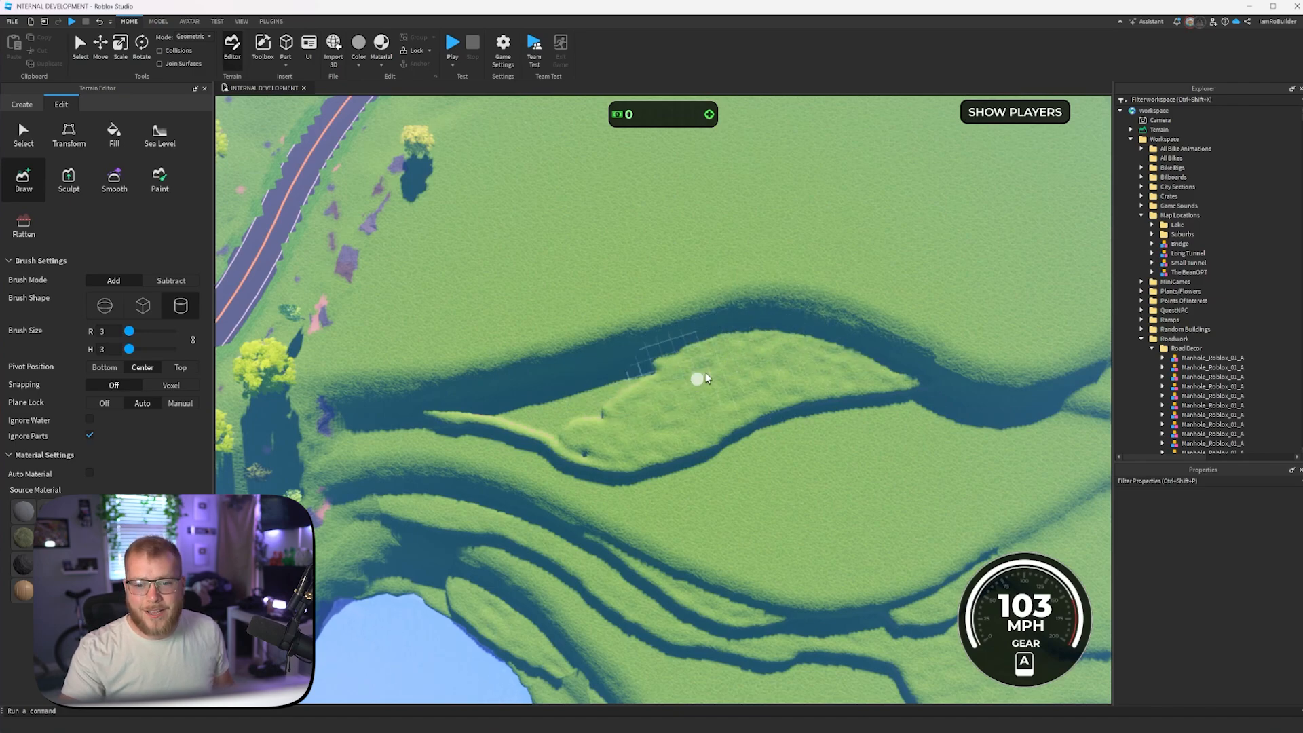
drag(577, 444, 541, 435)
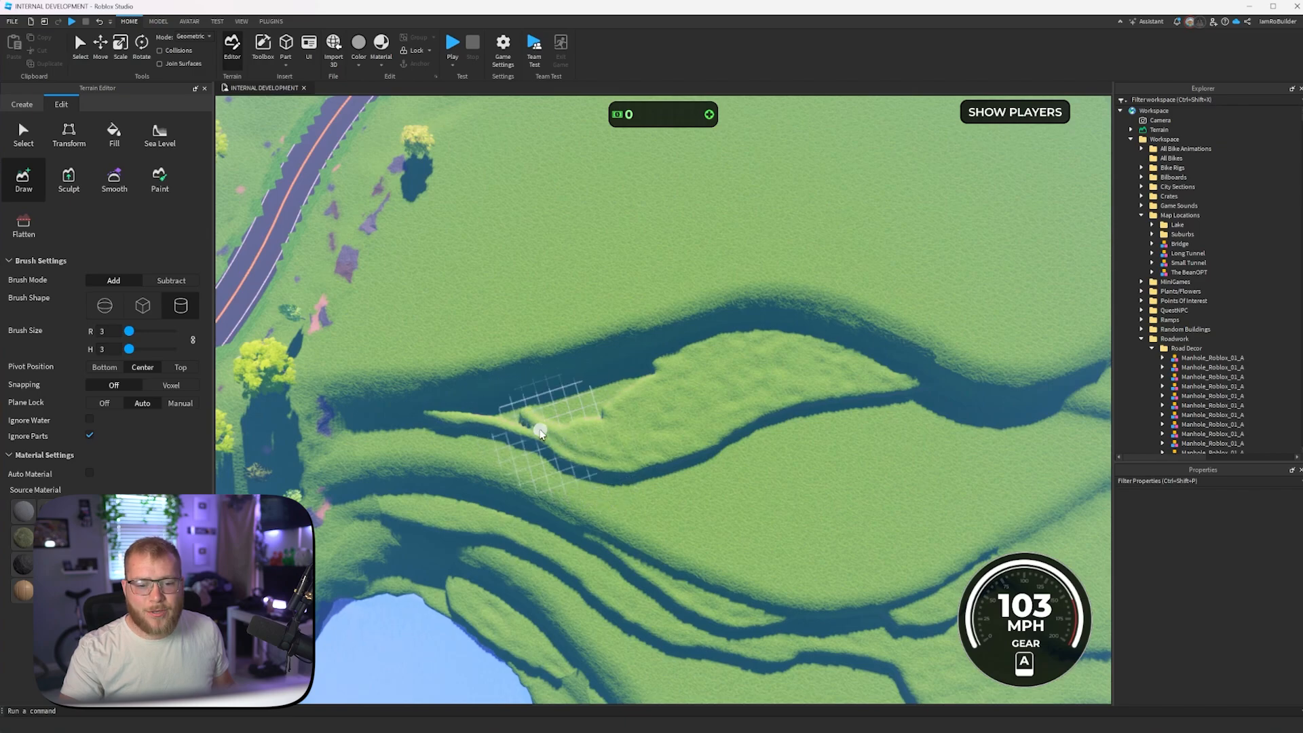
mouse_move(464, 414)
mouse_down()
mouse_move(434, 397)
mouse_move(534, 393)
mouse_move(584, 415)
mouse_up()
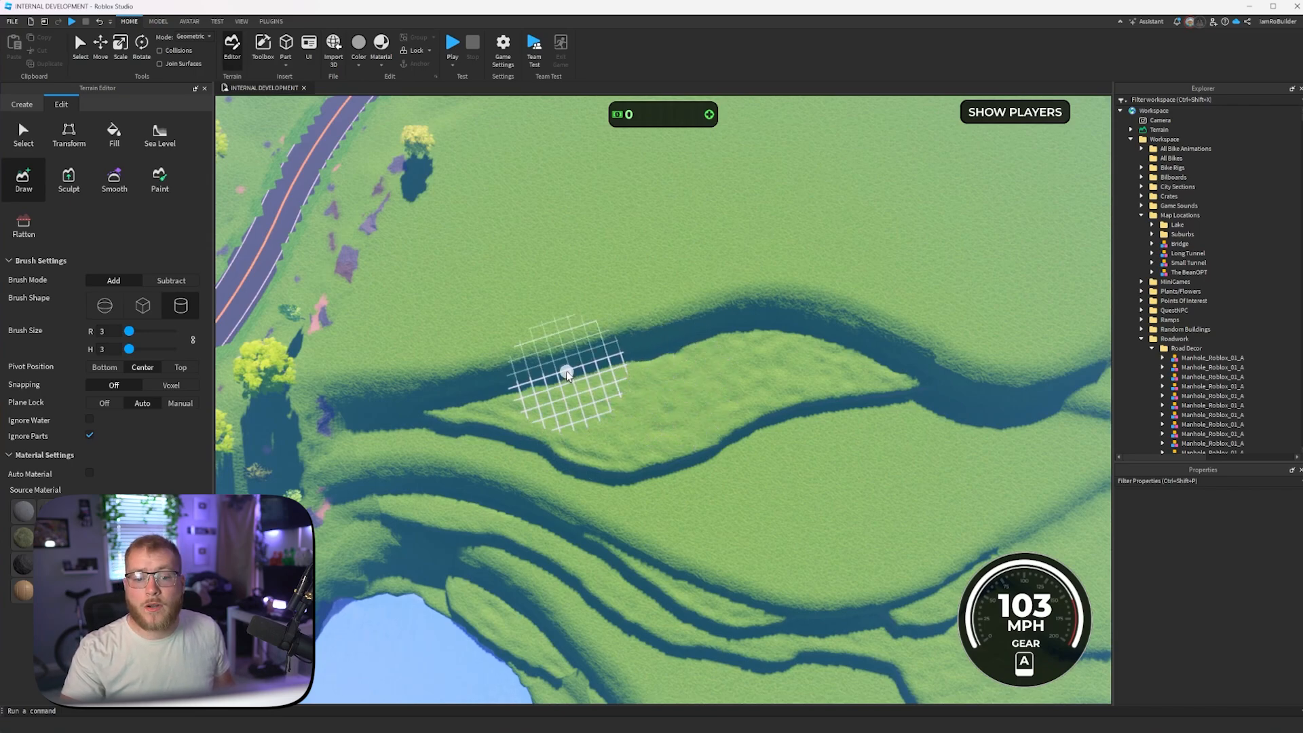
- Draw a second, smaller curved tier on top of the new terrace against the upper bank, and fill it in
drag(669, 395, 801, 326)
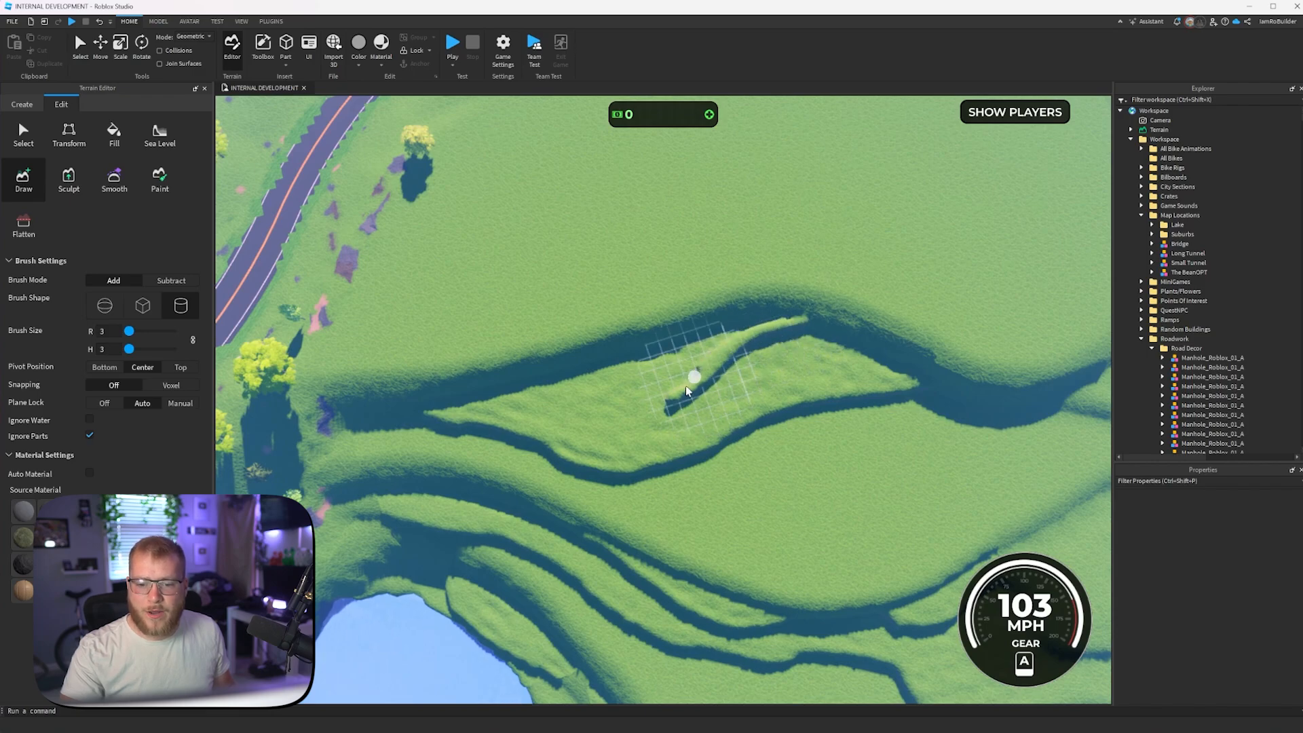
mouse_move(686, 389)
mouse_down()
mouse_move(622, 413)
mouse_move(364, 394)
mouse_move(484, 396)
mouse_move(533, 381)
mouse_move(520, 398)
mouse_up()
right_drag(533, 388, 784, 389)
key(w)
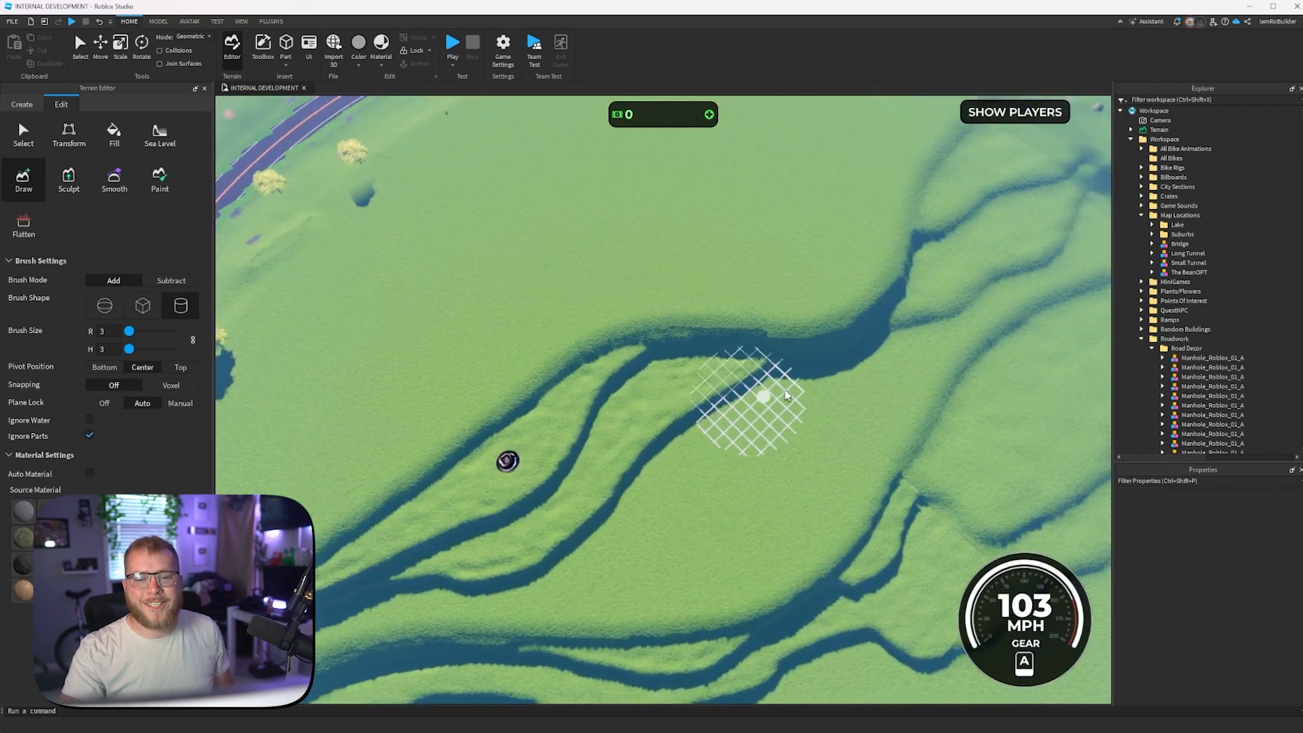
- Set up the Smooth tool with a sphere brush, size 20, strength 1 and plane lock off, and start smoothing the stacked terraces
right_drag(784, 390, 788, 390)
scroll(781, 386, up, 3)
right_drag(671, 332, 672, 332)
scroll(692, 332, up, 3)
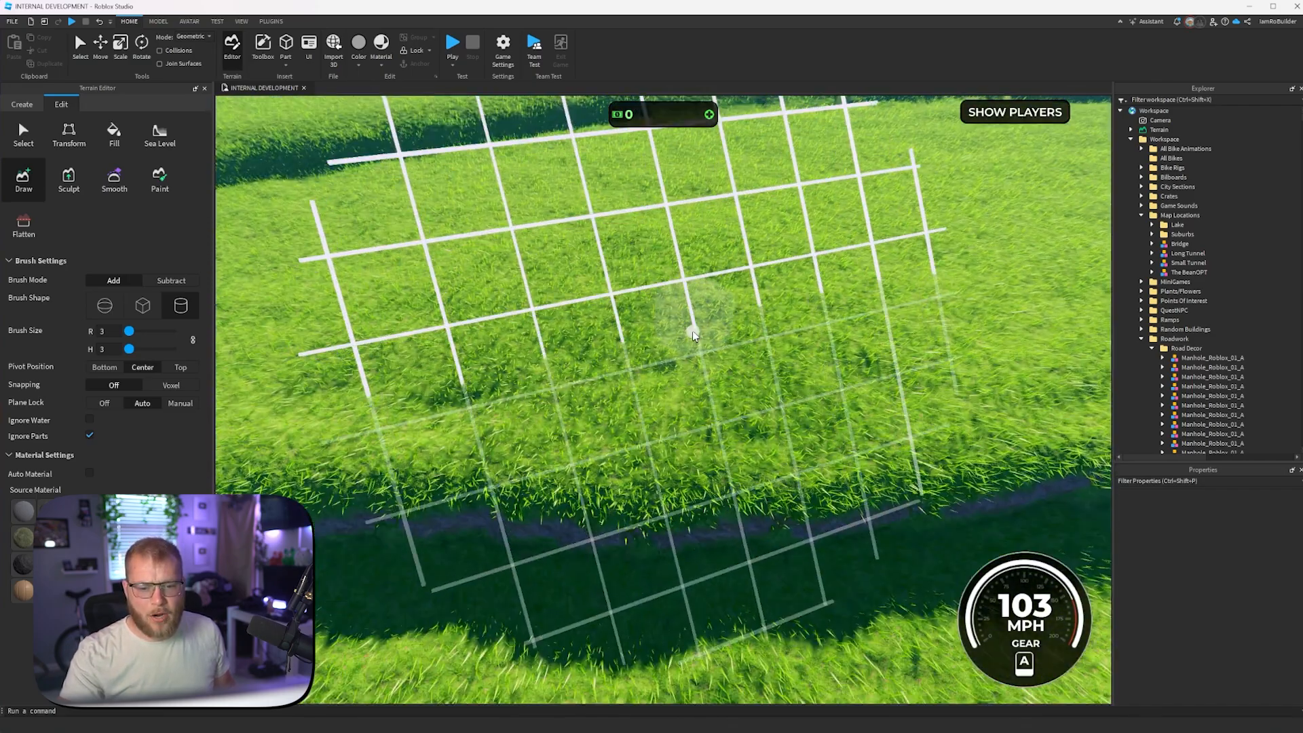
scroll(692, 331, down, 7)
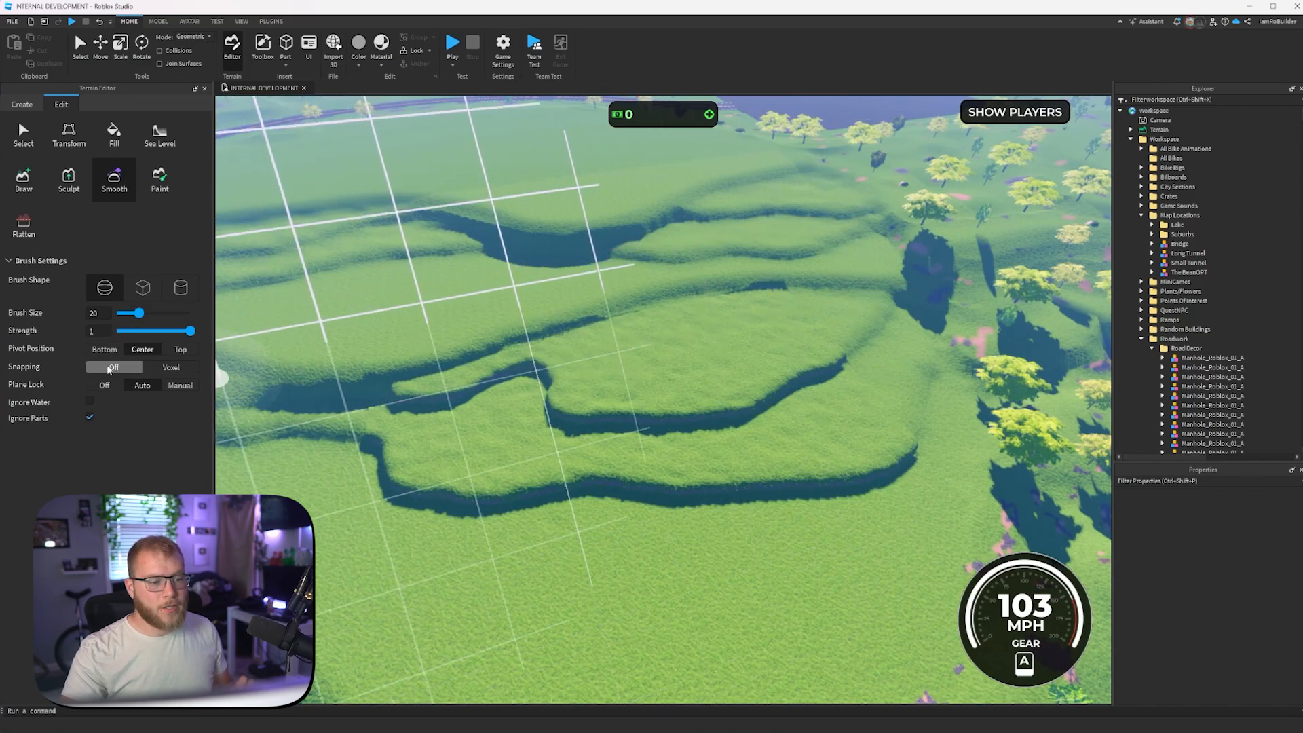
right_drag(585, 419, 591, 419)
right_drag(475, 301, 476, 300)
scroll(476, 300, down, 1)
- Smooth the steep edge along the long curved terrace bank beside the lake
mouse_move(477, 300)
mouse_down()
mouse_move(479, 283)
mouse_move(502, 306)
mouse_move(557, 315)
mouse_move(814, 227)
mouse_move(836, 345)
mouse_move(621, 291)
mouse_move(730, 288)
mouse_move(614, 380)
mouse_move(637, 397)
mouse_move(618, 355)
mouse_move(870, 426)
mouse_up()
key(d)
key(d)
key(w)
right_drag(870, 426, 735, 396)
key(d)
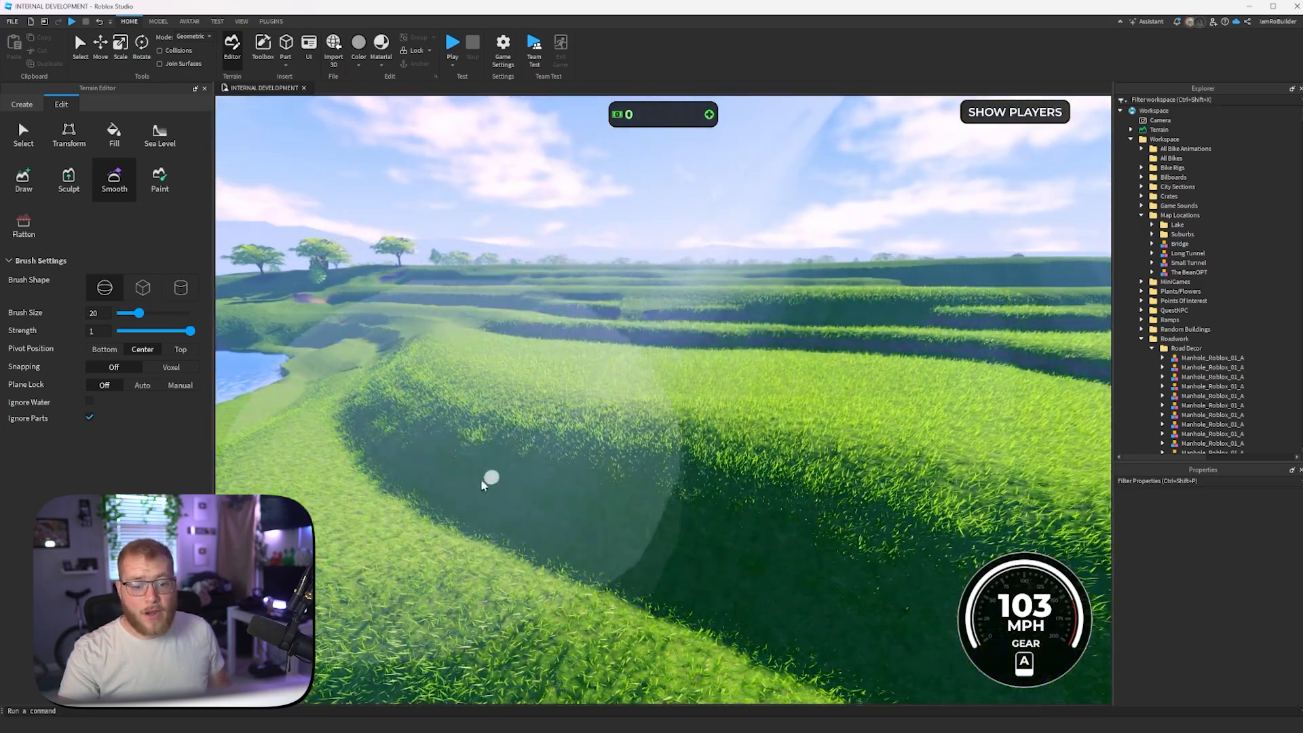
- Smooth the rough banks of the lower terraces directly above the lake's shoreline
key(s)
mouse_move(525, 489)
right_down()
mouse_move(558, 493)
mouse_move(606, 458)
right_up()
mouse_move(609, 402)
mouse_down()
mouse_move(653, 427)
mouse_move(795, 452)
mouse_move(873, 427)
mouse_move(826, 422)
mouse_move(840, 416)
mouse_move(798, 306)
mouse_move(720, 302)
mouse_move(663, 320)
mouse_move(625, 379)
mouse_move(617, 373)
mouse_up()
scroll(860, 444, up, 5)
right_drag(861, 444, 873, 427)
scroll(808, 429, down, 4)
scroll(808, 429, down, 3)
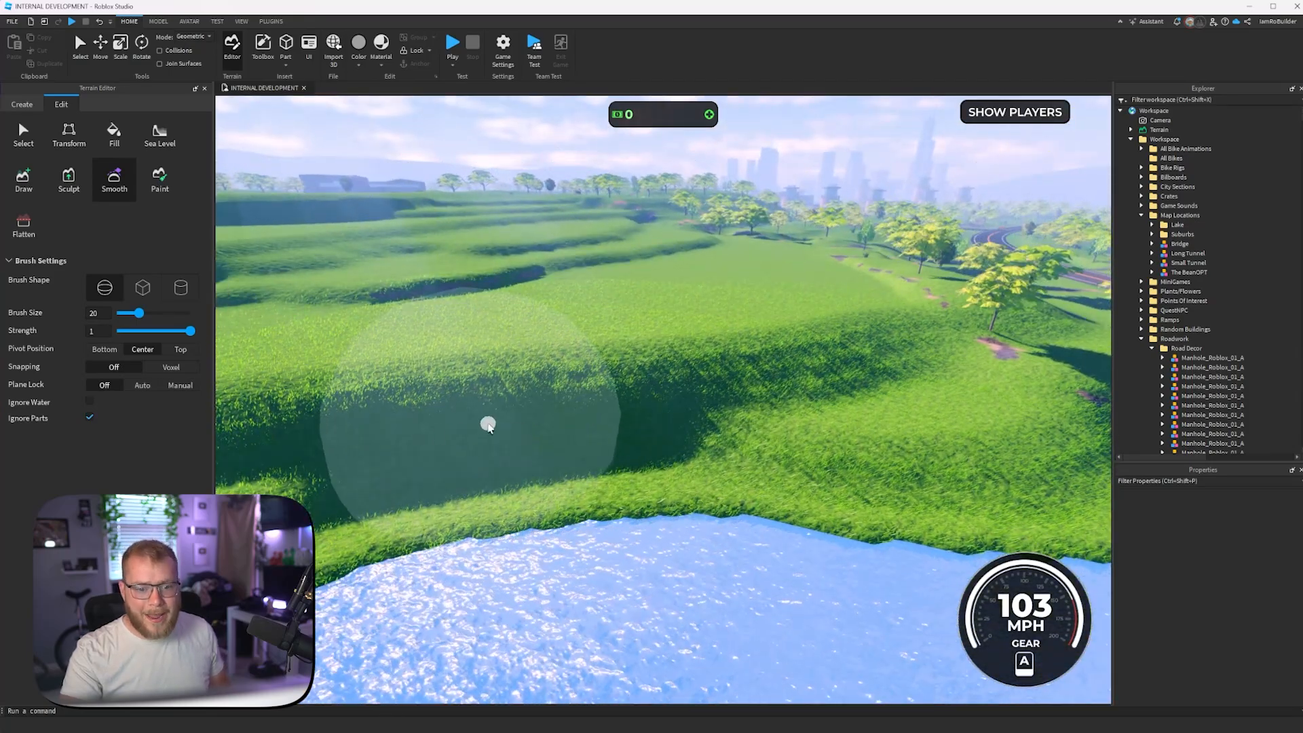
scroll(561, 443, down, 4)
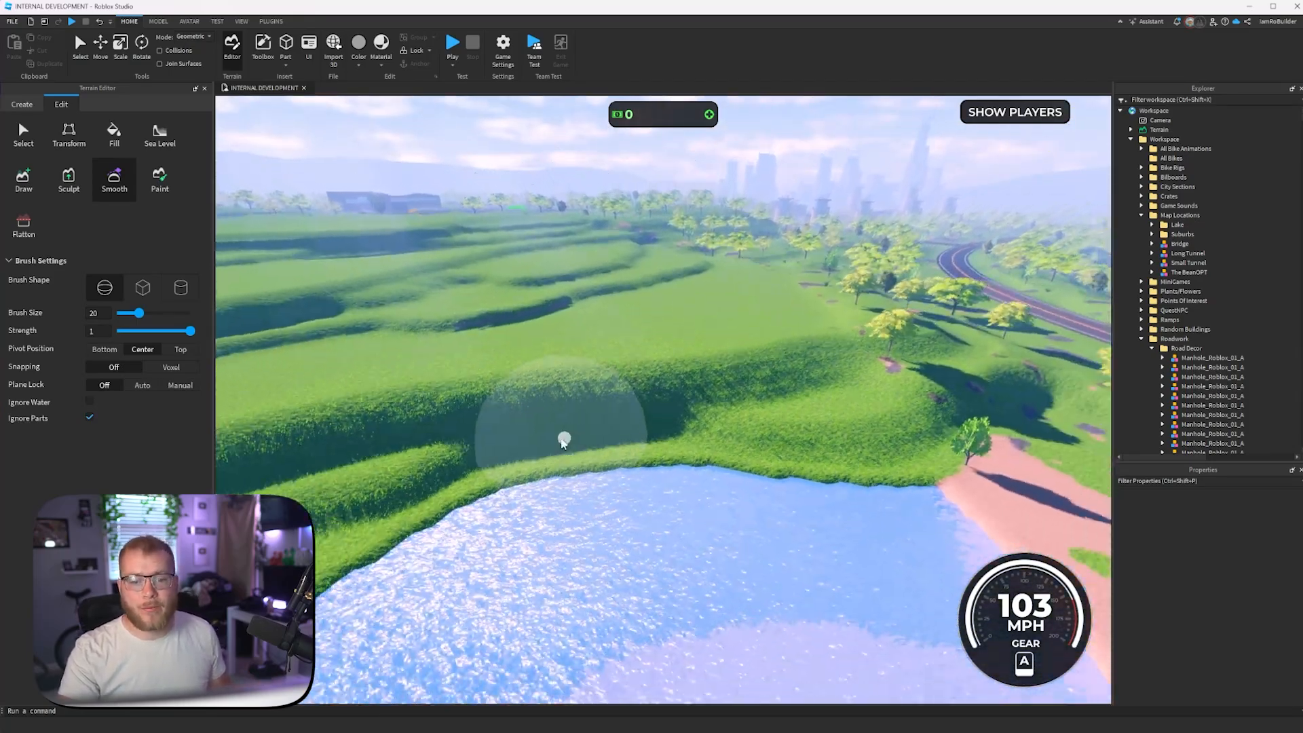
- Smooth the edges of the layered terraces further up the slope, working along each step
right_drag(563, 441, 559, 442)
scroll(678, 458, up, 4)
mouse_move(693, 460)
mouse_down()
mouse_move(625, 419)
mouse_move(419, 364)
mouse_up()
right_drag(561, 393, 550, 375)
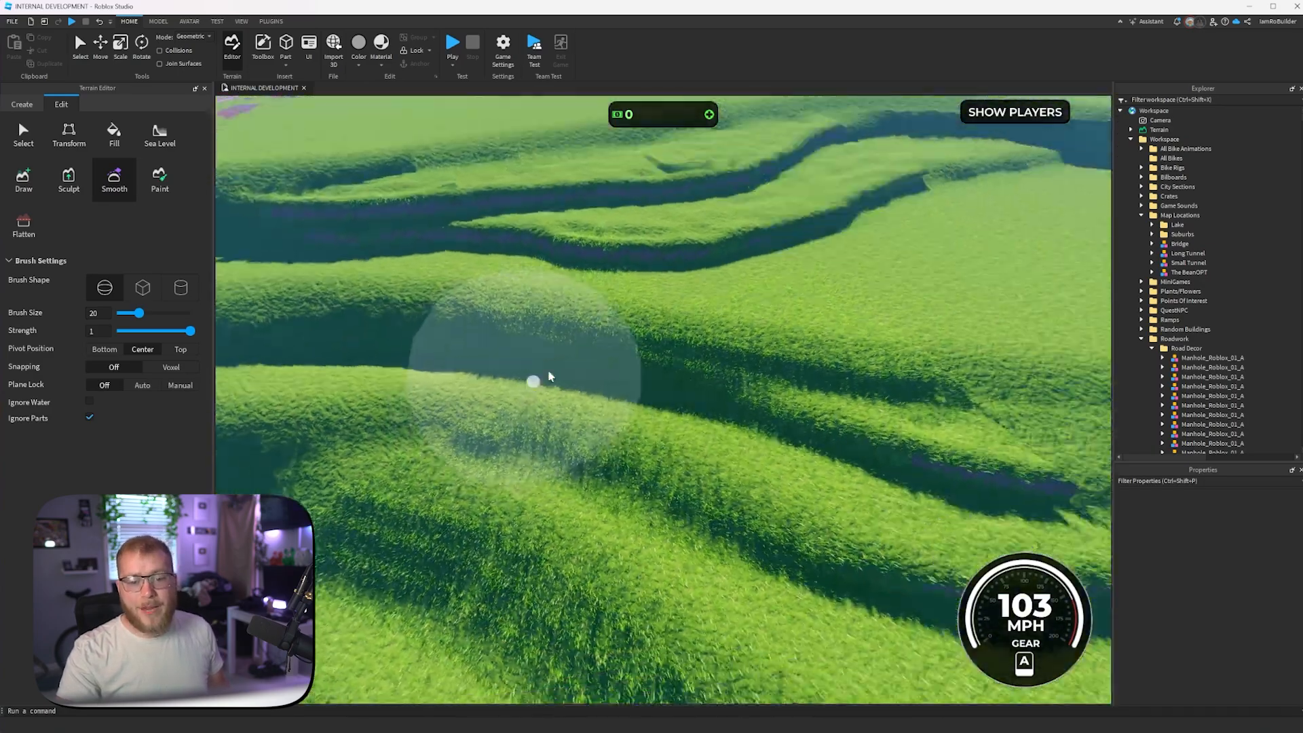
scroll(603, 410, down, 3)
key(d)
mouse_move(724, 456)
mouse_down()
mouse_move(762, 448)
mouse_move(645, 459)
mouse_up()
key(d)
drag(873, 396, 756, 434)
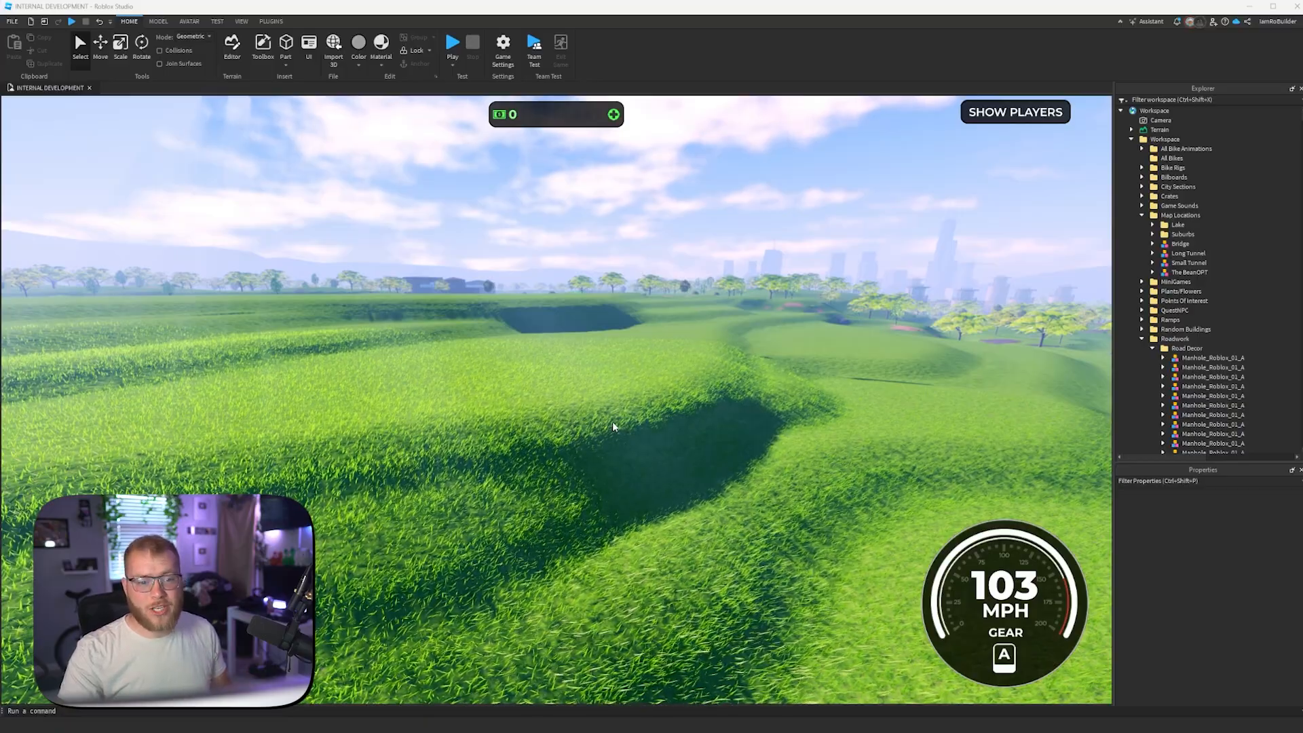
- Examine the smoothed terraces and compare them with the ground patches around the trees on the existing hillsides
right_drag(613, 427, 561, 411)
key(w)
key(s)
key(w)
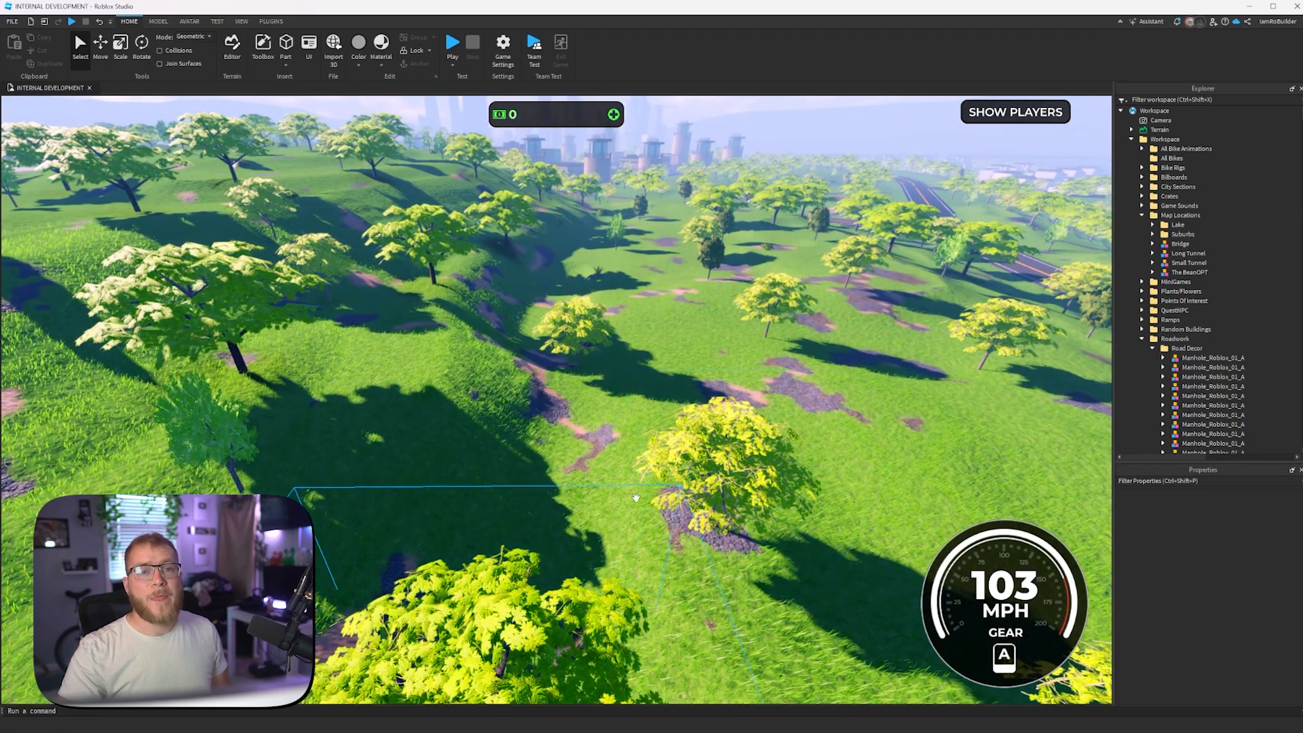
key(s)
right_drag(636, 498, 634, 500)
key(w)
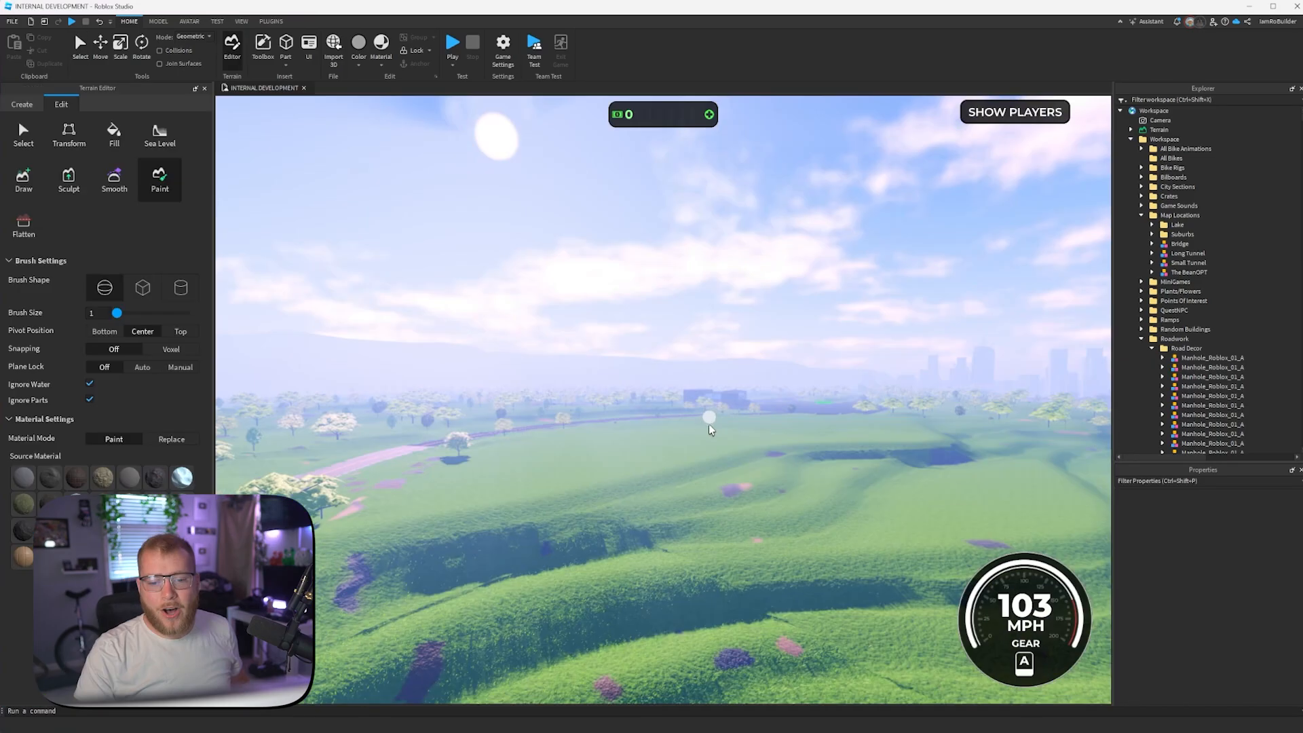
- Examine the ground patches painted across the new terraces, checking their spread along the ledges and slopes
scroll(709, 417, up, 10)
right_drag(680, 401, 680, 396)
key(w)
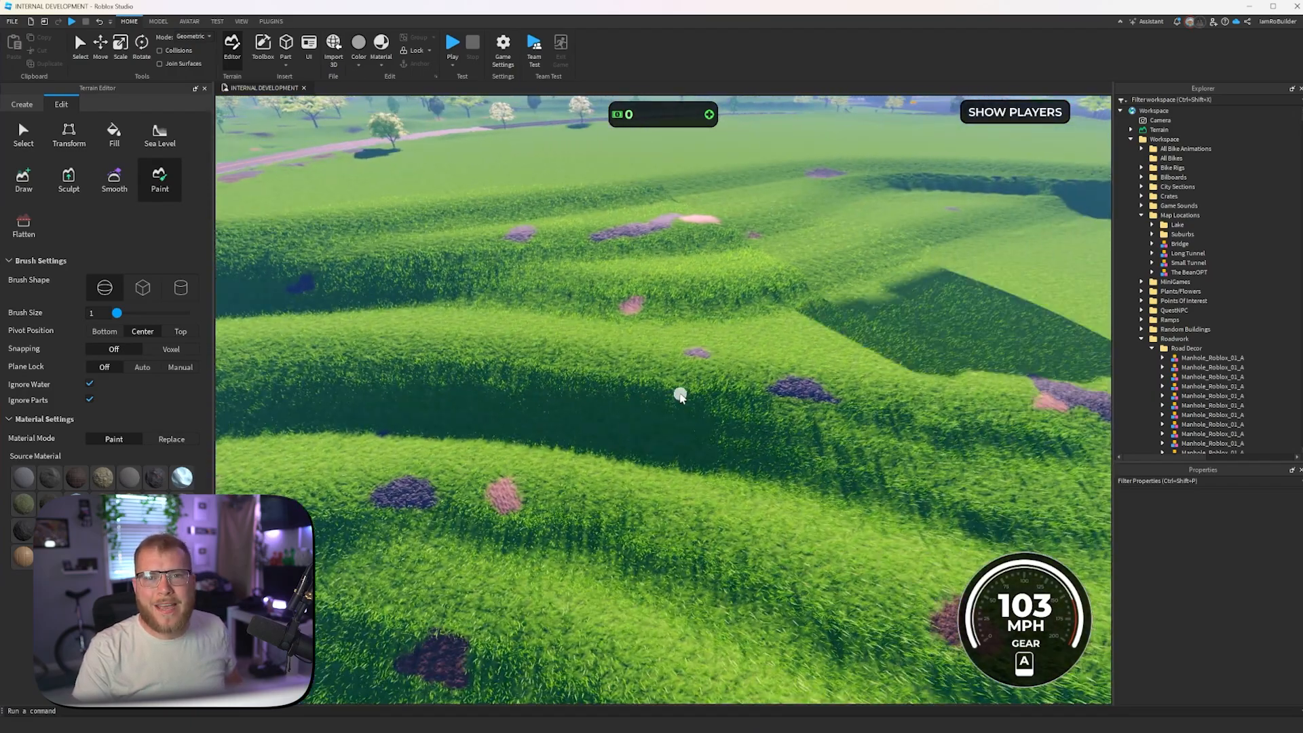
key(d)
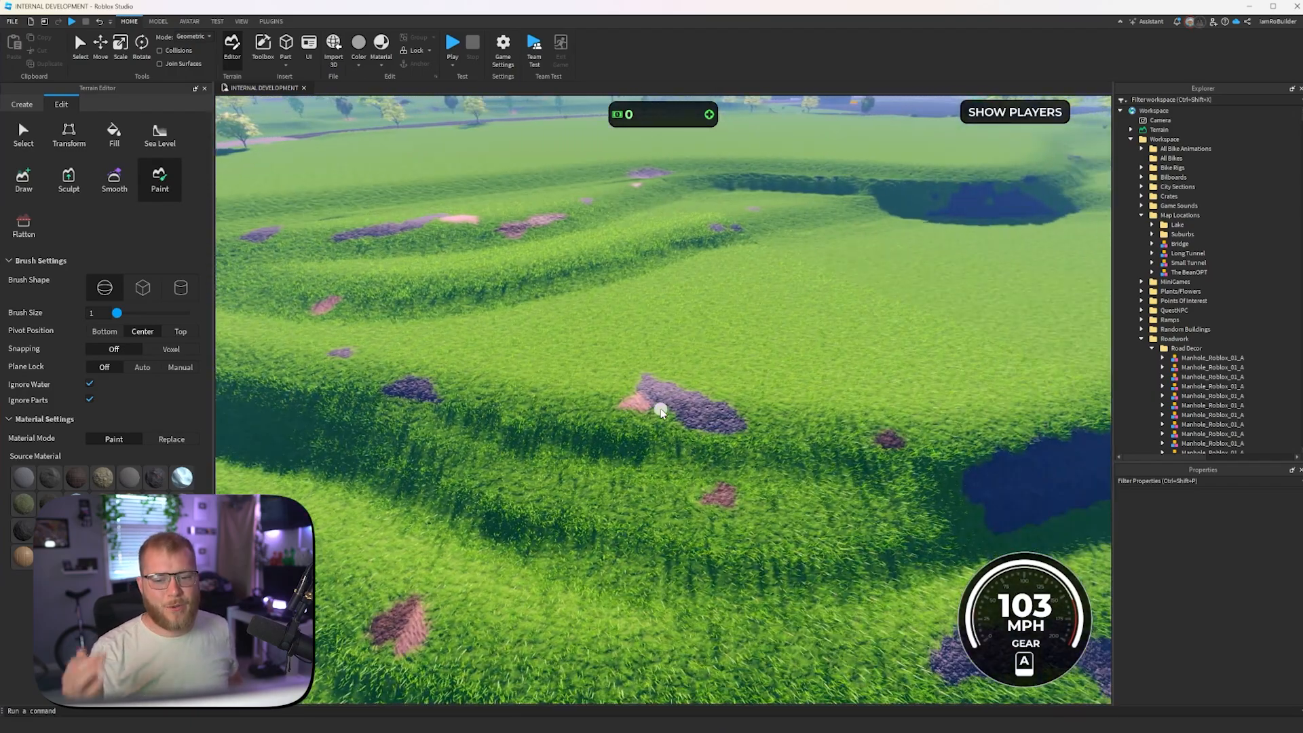
key(s)
key(d)
key(s)
key(d)
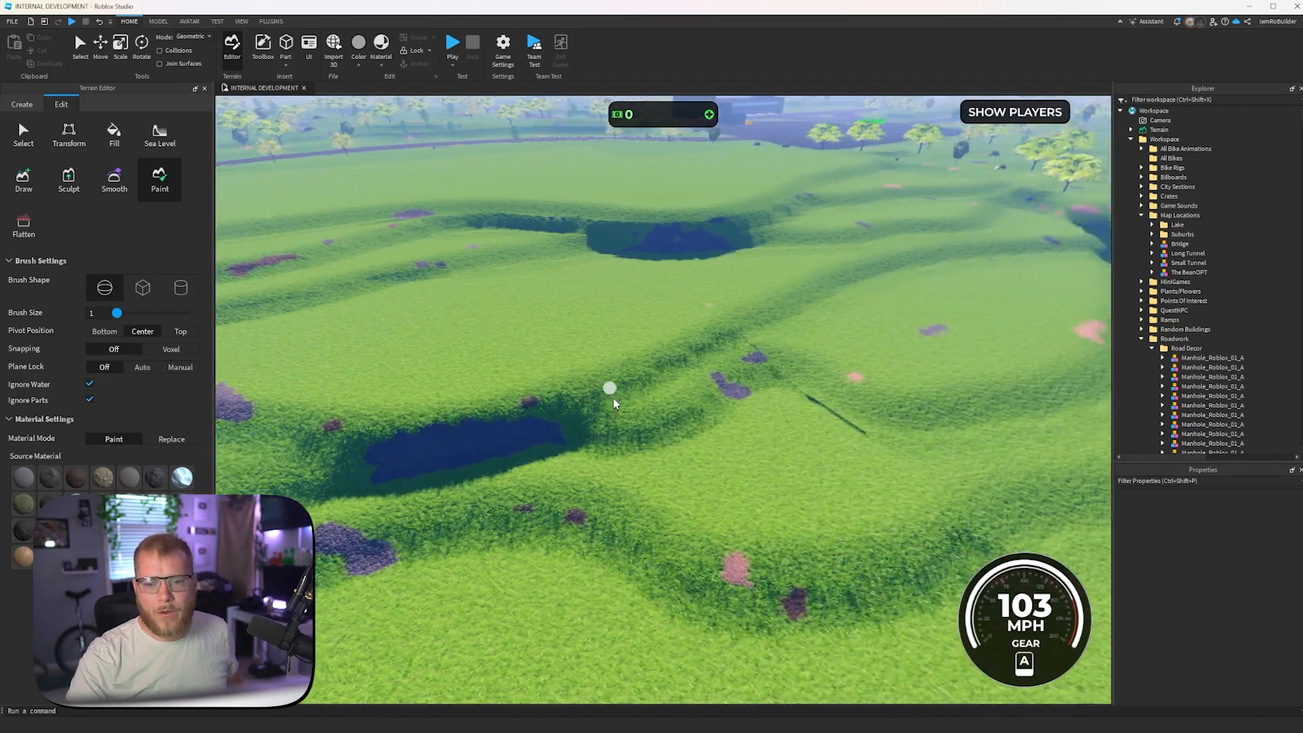
key(d)
key(w)
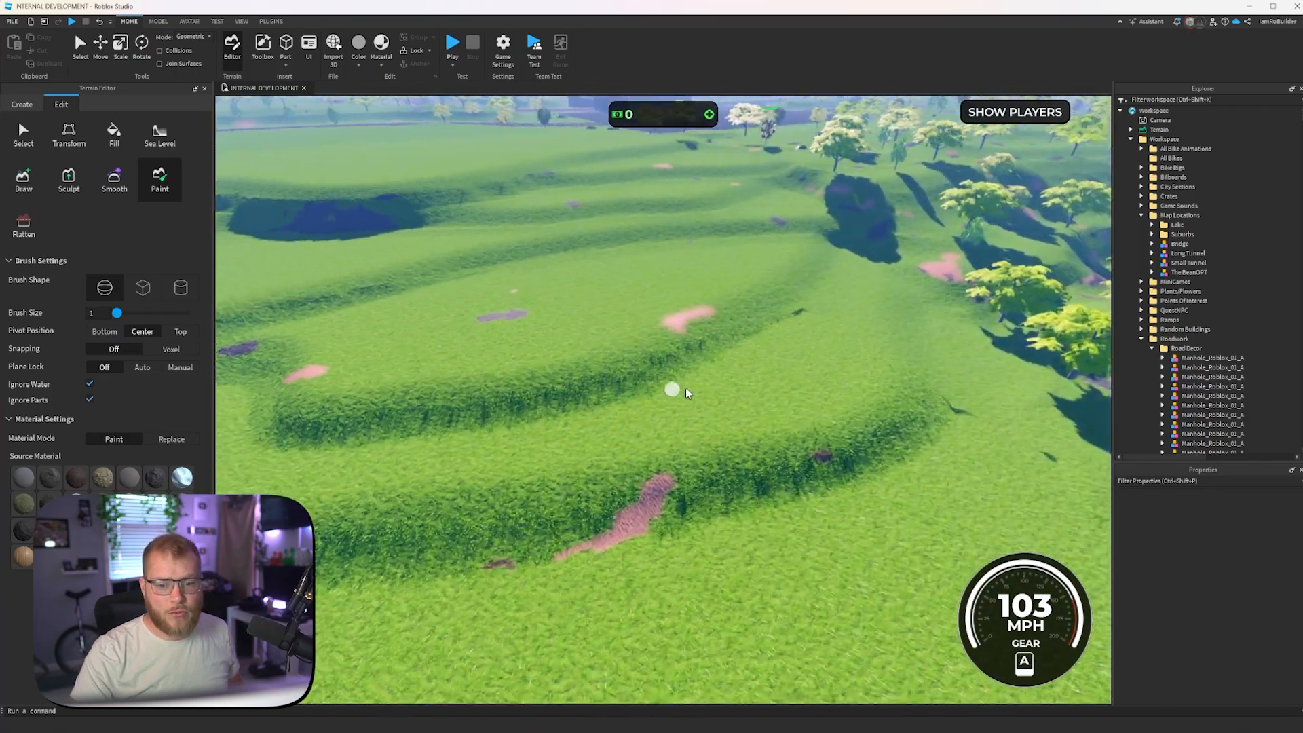
right_drag(685, 388, 685, 388)
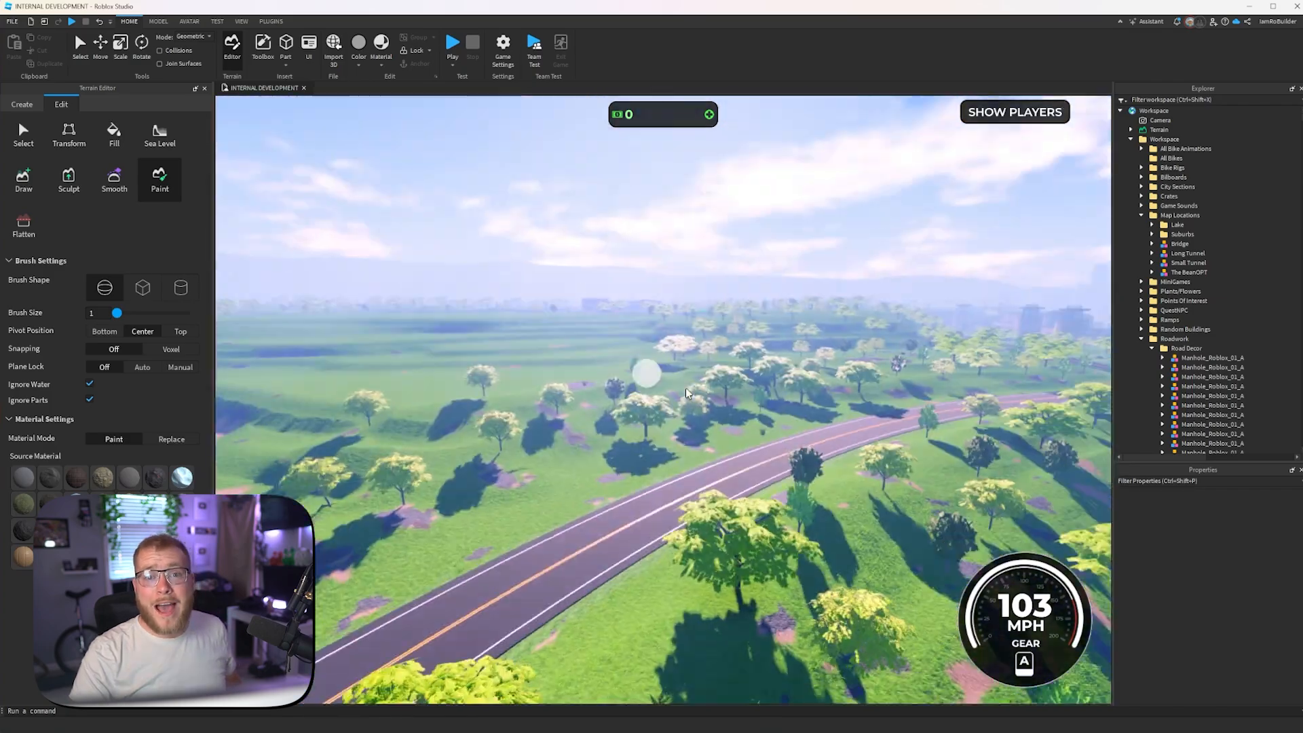
- Open the Brushtool plugin and select three different trees on the hillside, including the DogwoodTree OPT and BroadLeafTree OPT models
key(w)
key(a)
key(w)
key(a)
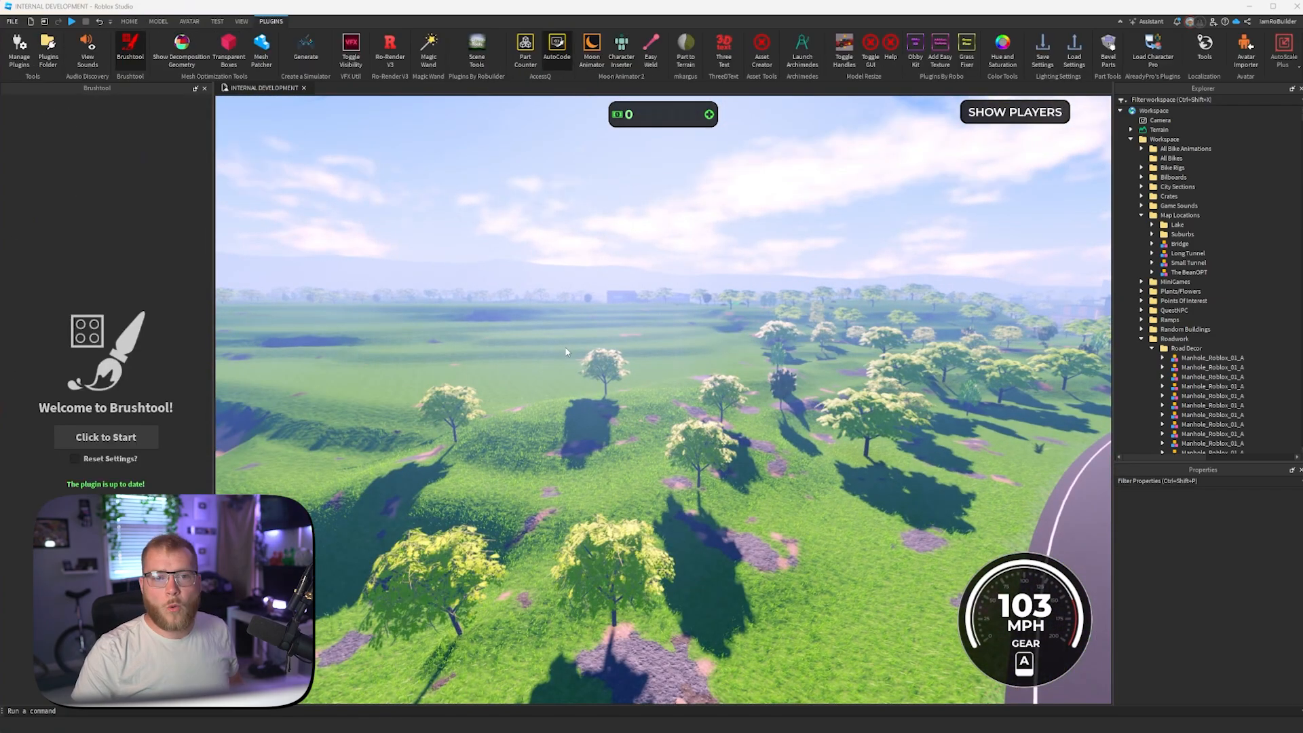
key(w)
right_drag(567, 352, 564, 346)
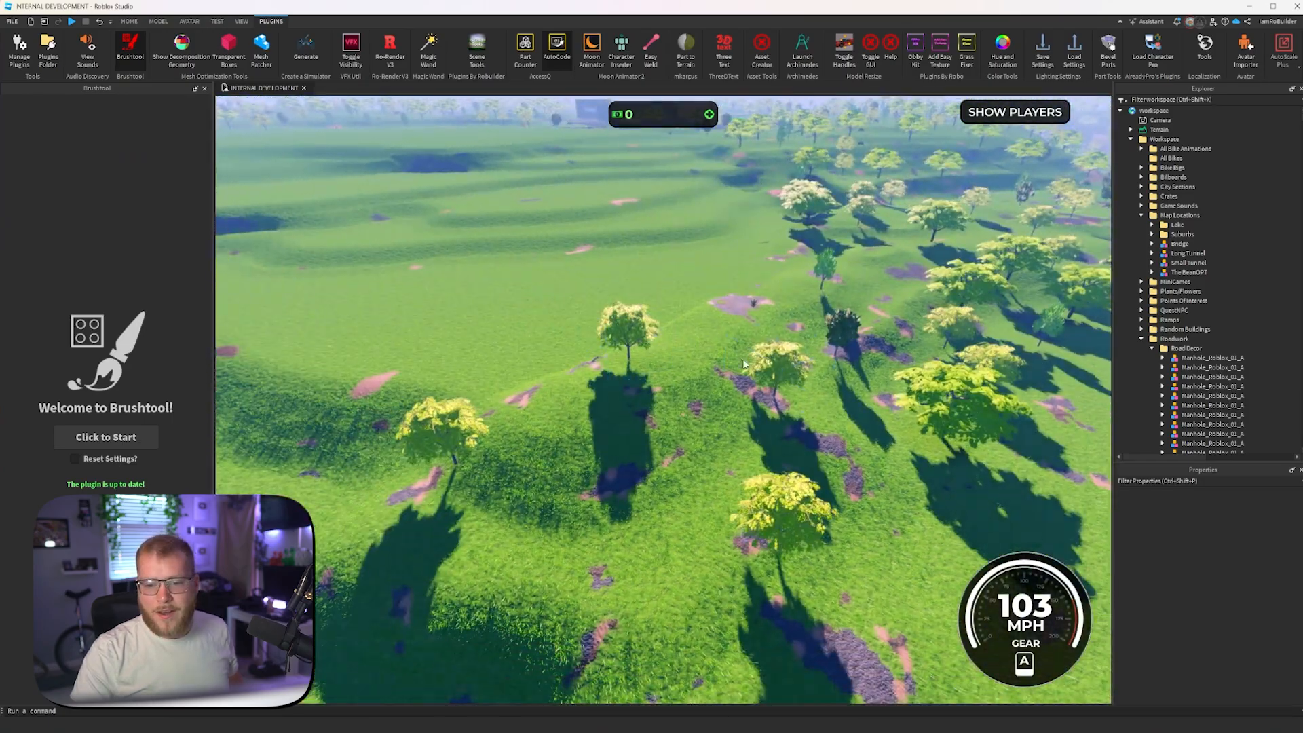
click(778, 363)
key(w)
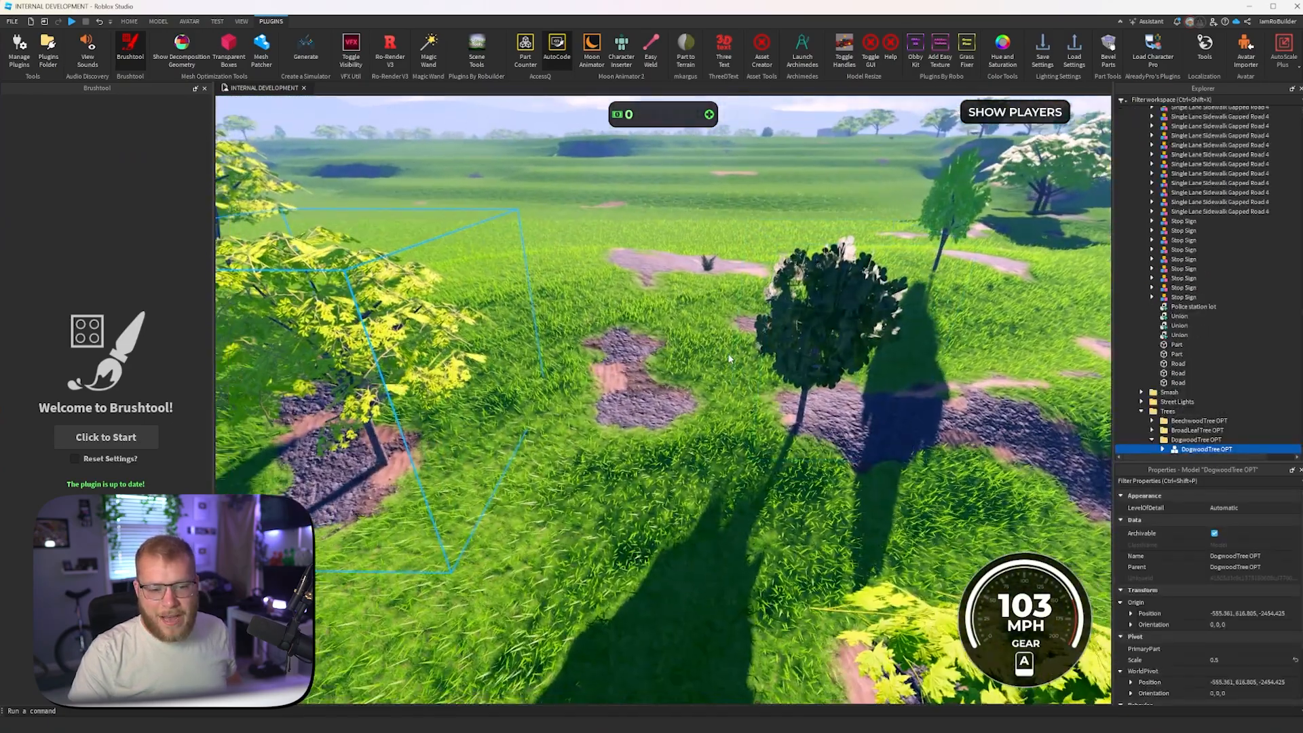
key(s)
key(d)
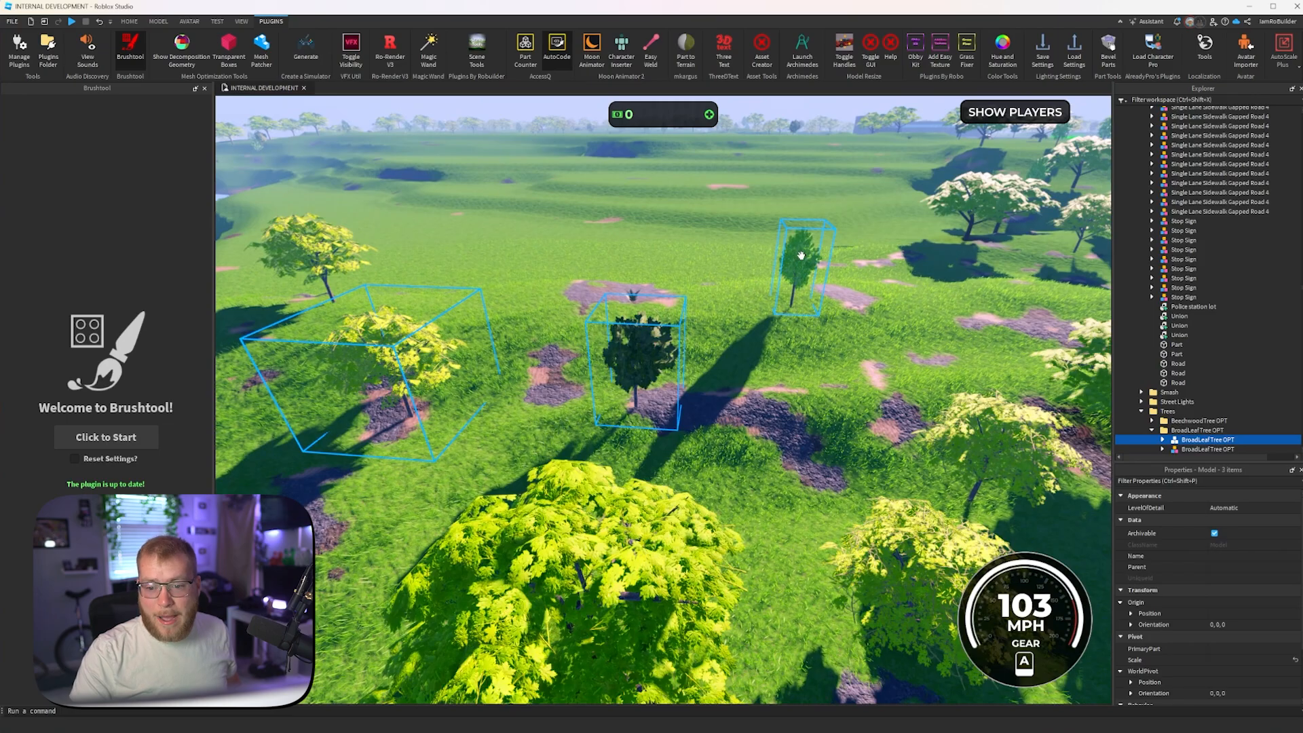
- Add the Fern OPT plant to the selected trees and start Brushtool
right_drag(720, 332, 720, 333)
key(s)
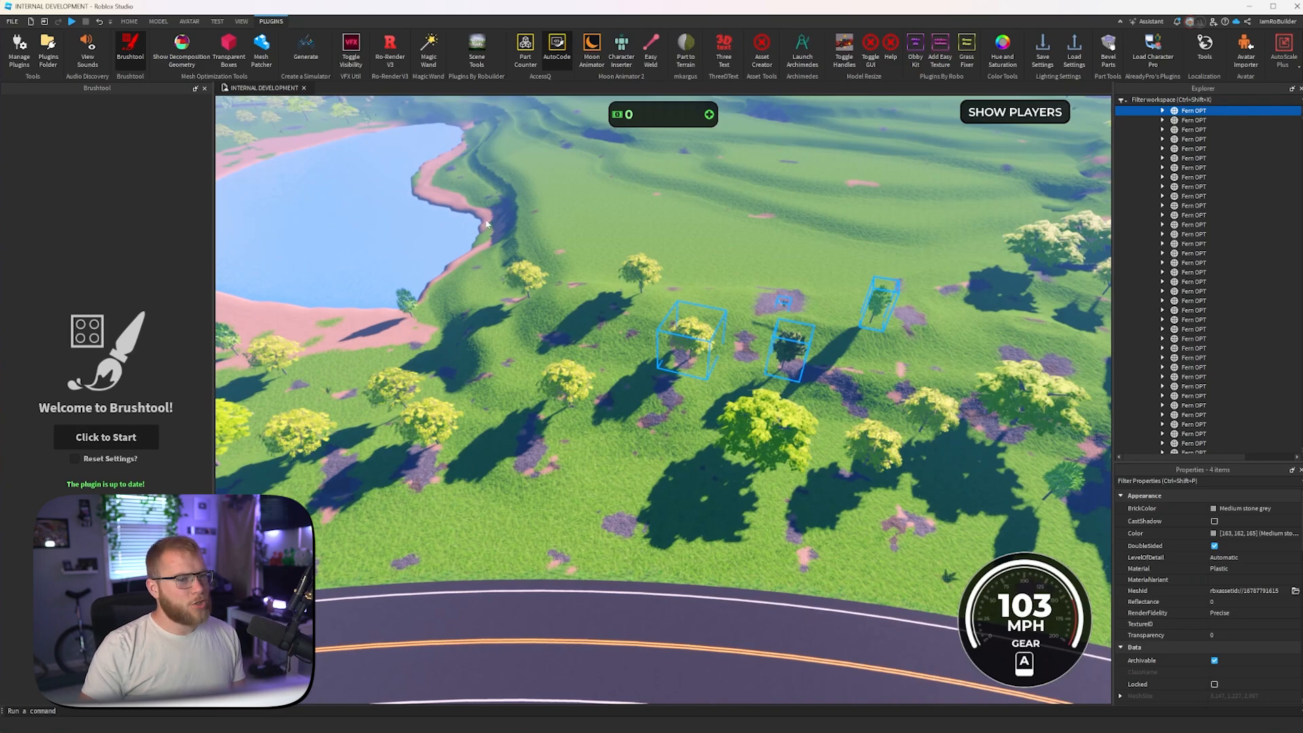
click(108, 441)
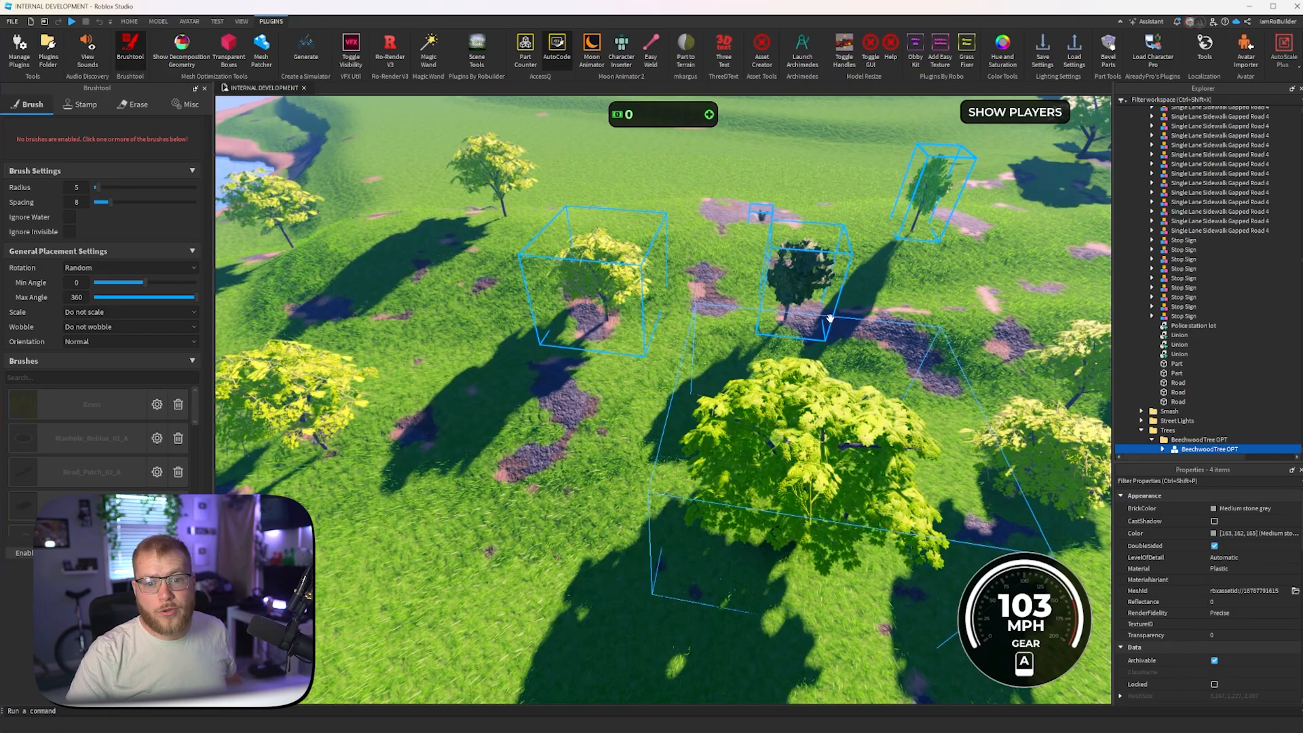
- Look over the hillside's trees, ferns and bushes for further plants to include in the brush set
scroll(753, 352, down, 5)
key(w)
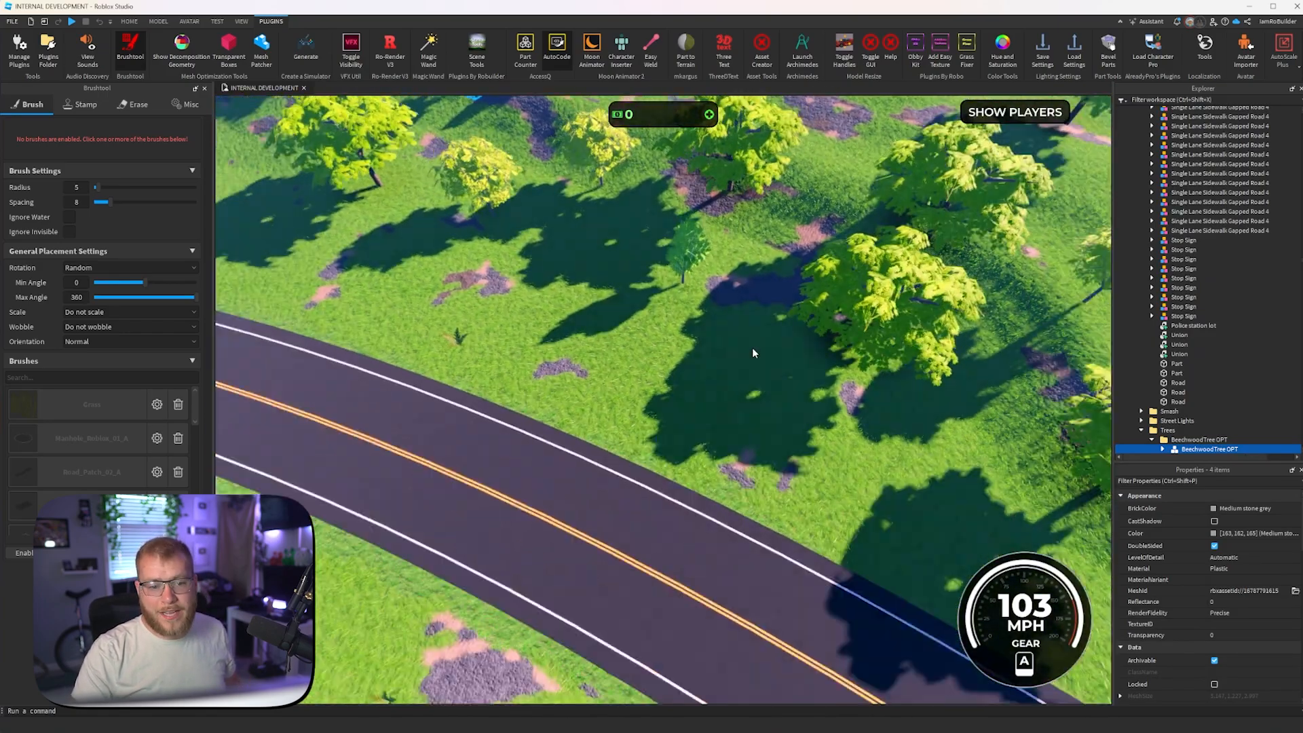
scroll(753, 353, down, 5)
right_drag(753, 352, 591, 263)
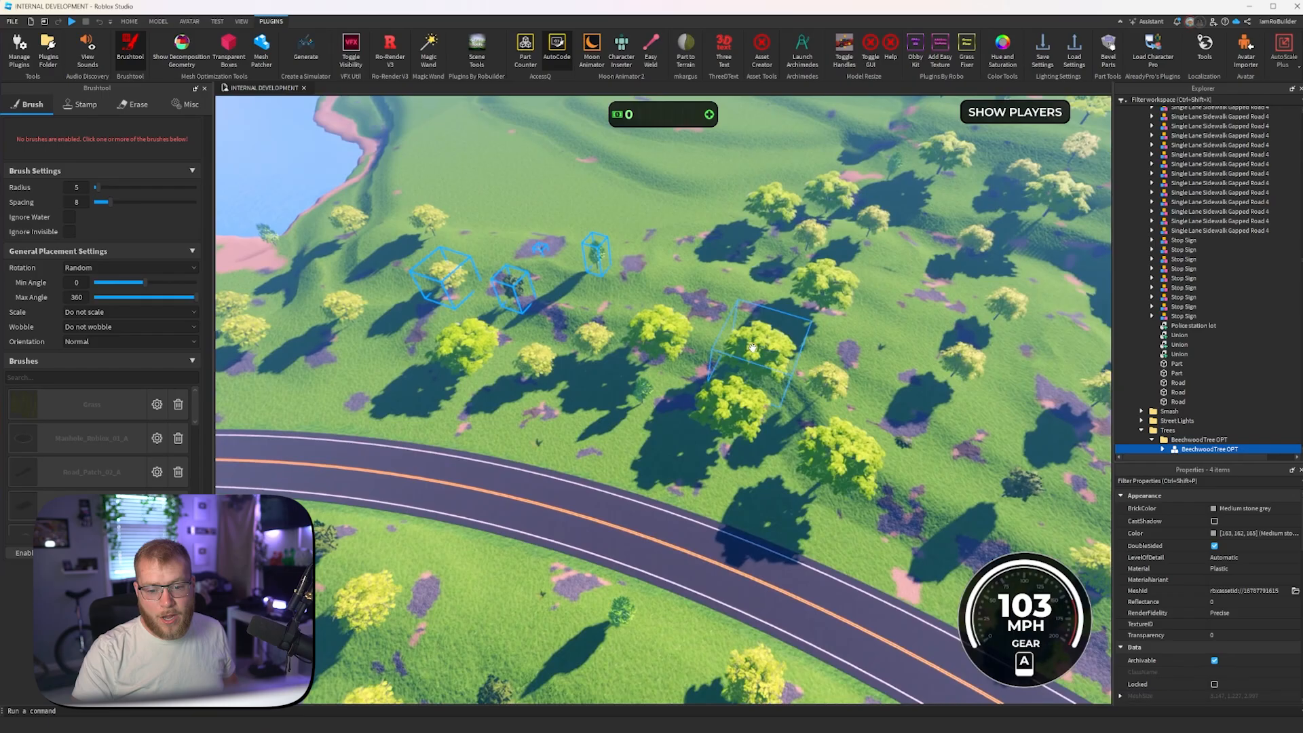
scroll(591, 263, up, 6)
scroll(496, 225, up, 2)
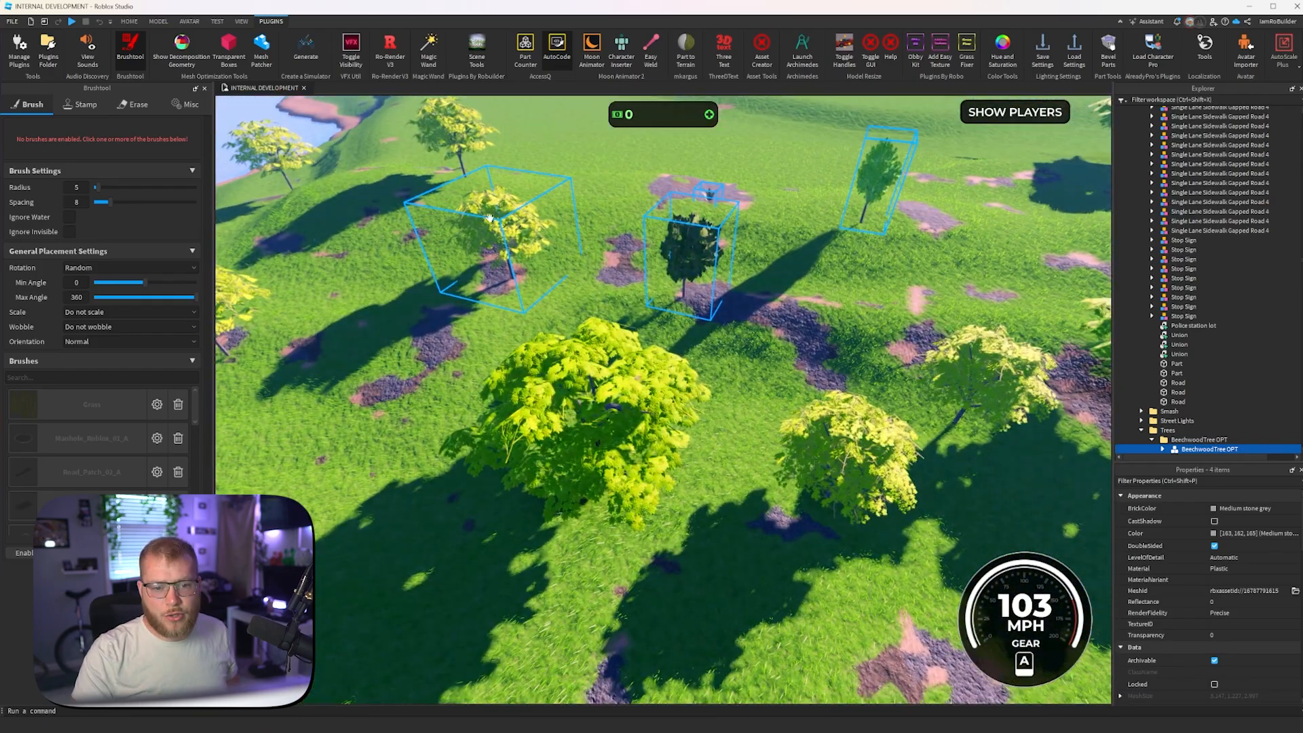
right_drag(812, 224, 800, 226)
scroll(636, 521, up, 5)
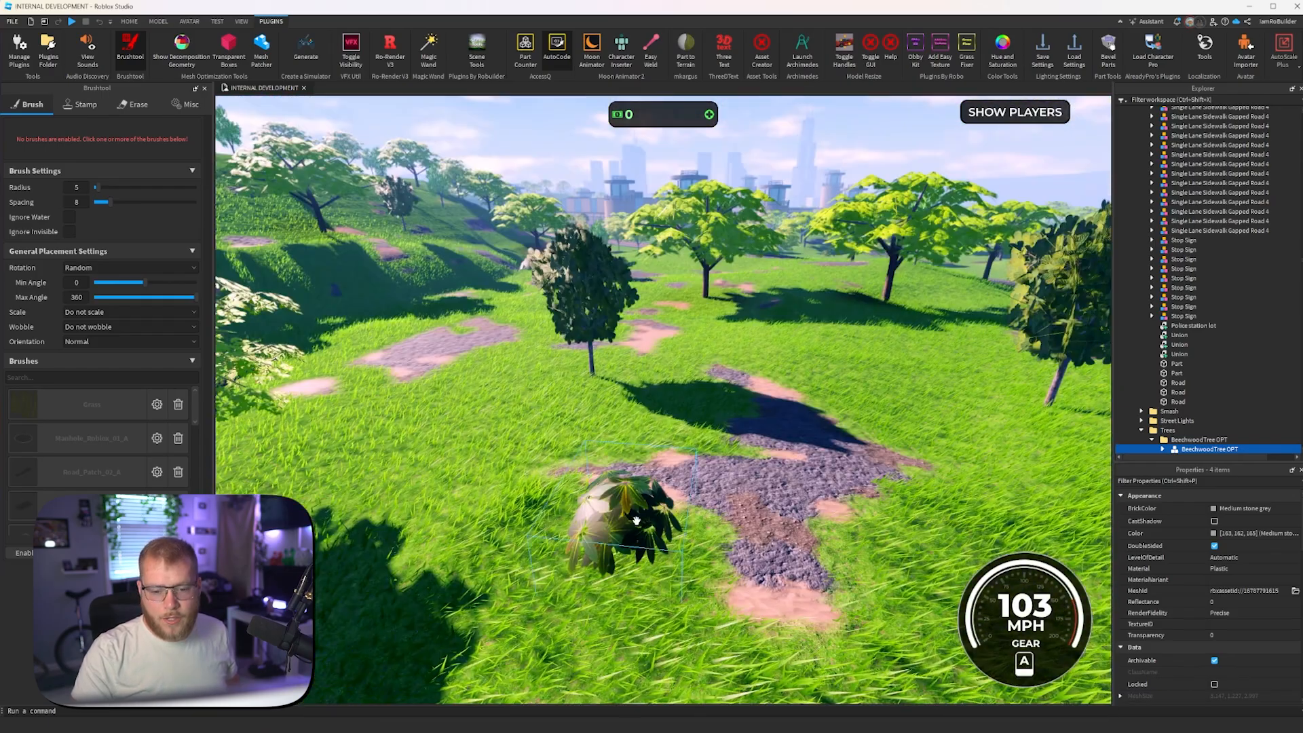
scroll(638, 489, down, 5)
right_drag(718, 430, 719, 431)
scroll(719, 431, up, 5)
scroll(720, 437, up, 3)
key(w)
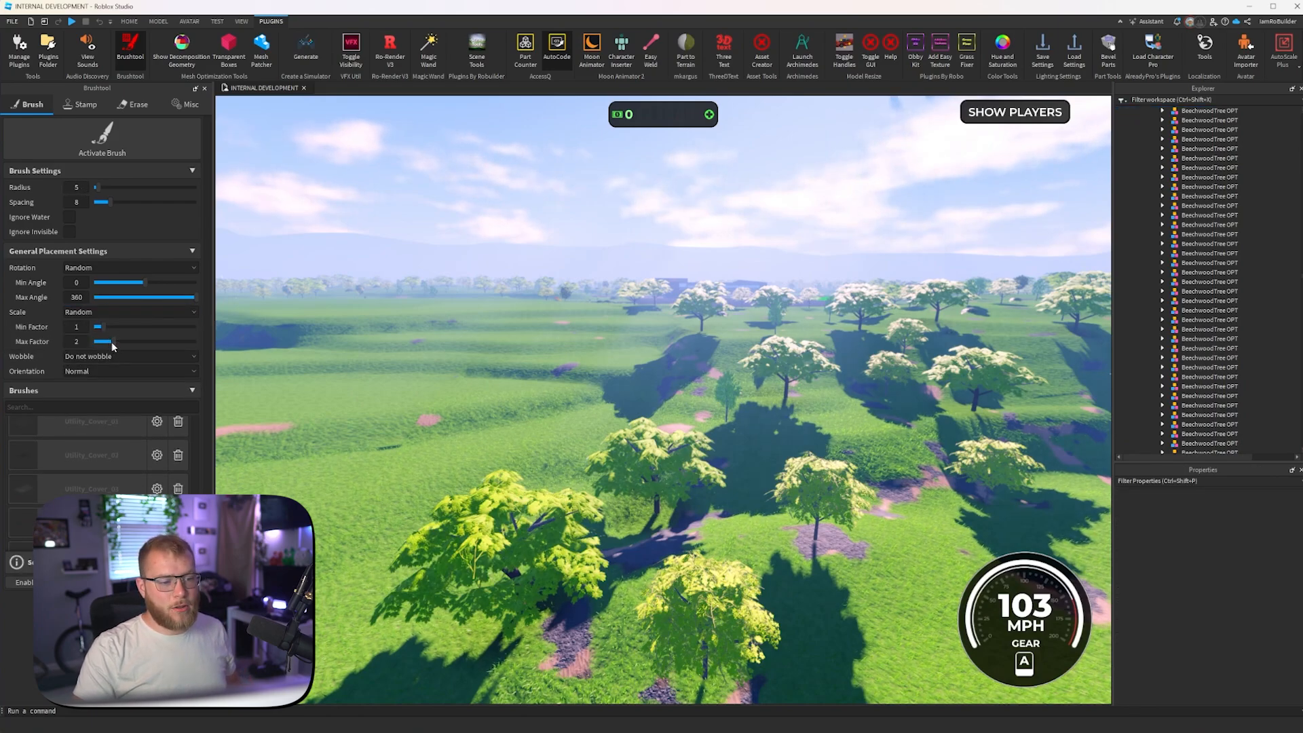
- Set the random scale to a minimum factor of 0.9 and a maximum of 1.3, and activate the brush
drag(108, 342, 104, 326)
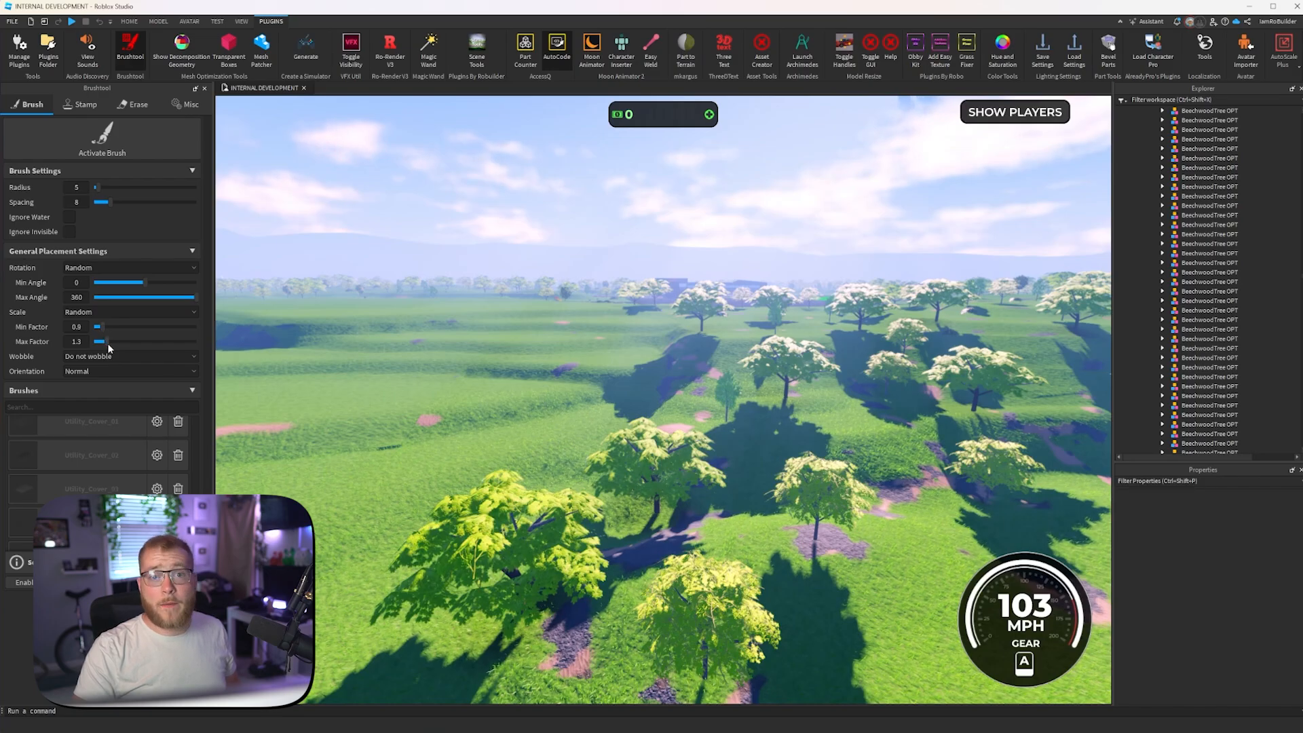
click(114, 143)
- Brush a scattered mix of trees, ferns and bushes onto the bare grass terrace beside the lake
right_drag(456, 300, 468, 380)
click(496, 414)
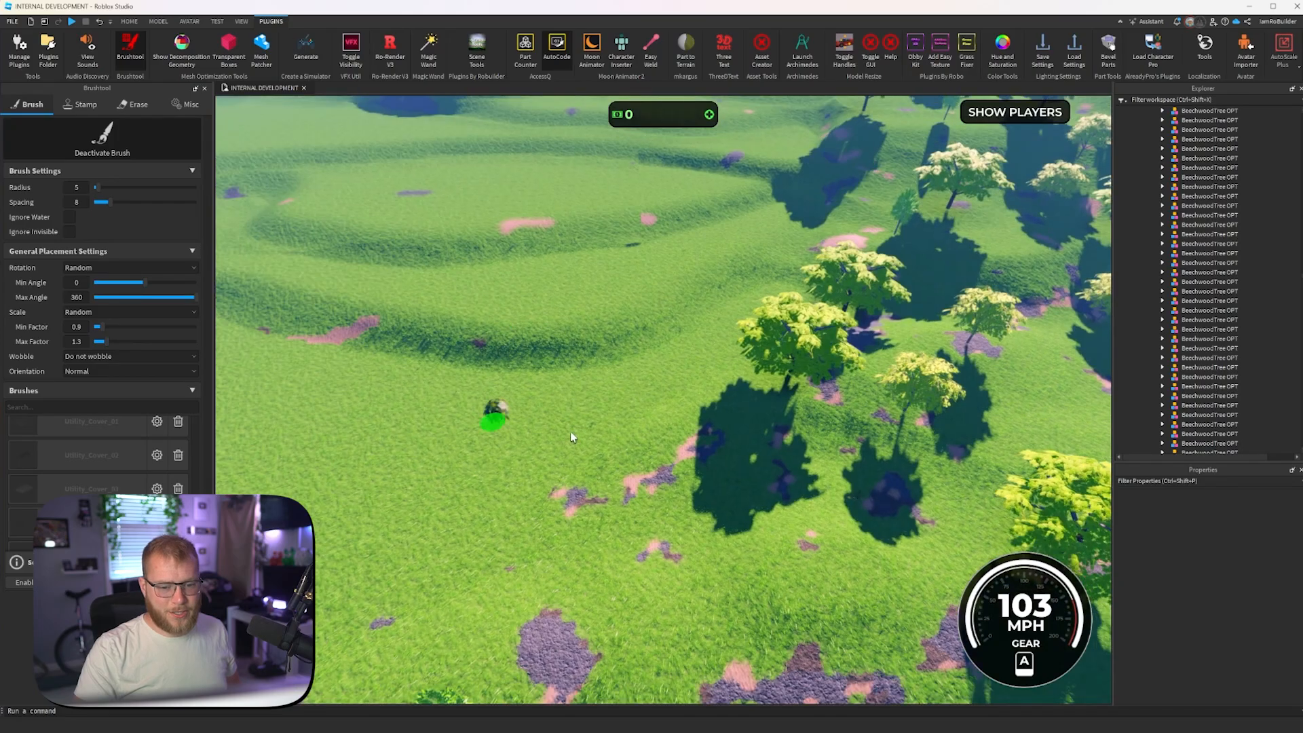
key(s)
right_drag(647, 447, 645, 449)
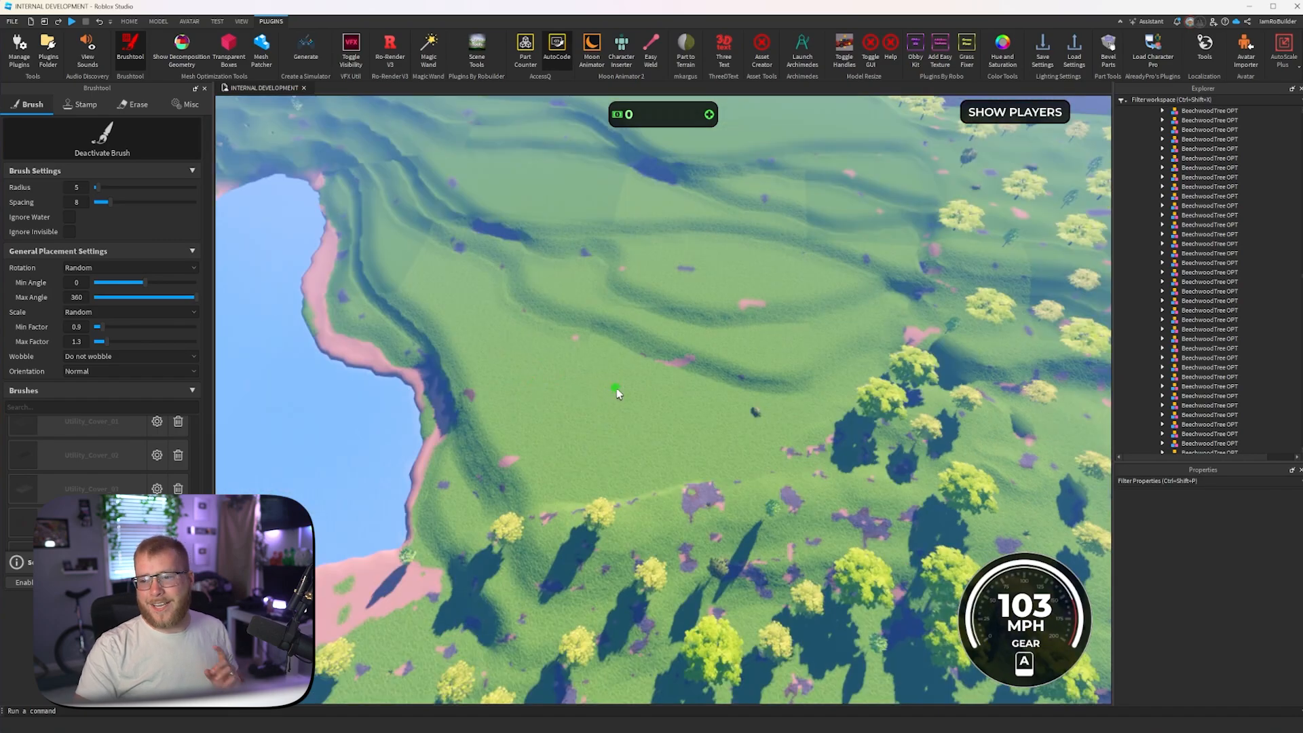
scroll(1224, 290, up, 10)
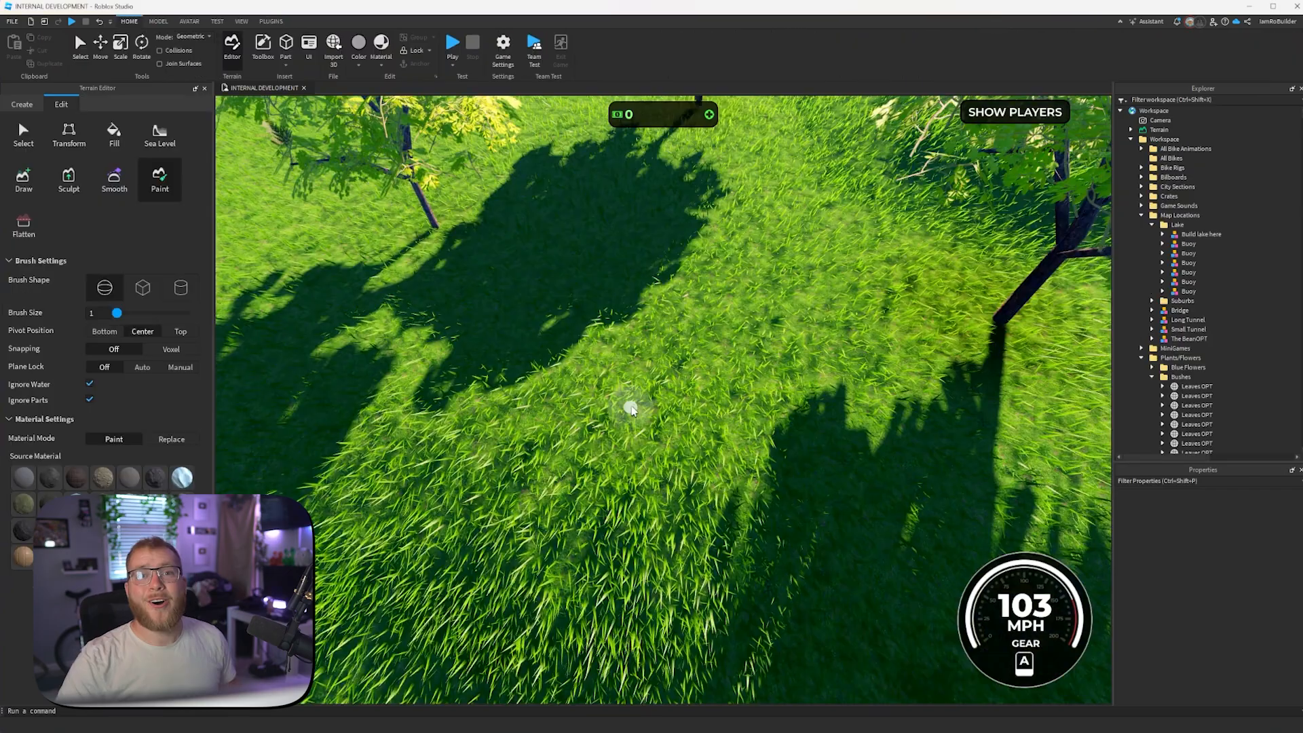
- Examine the trees, bushes and ferns on the terraces up close, checking their spacing and the ground beneath them
scroll(630, 406, down, 10)
scroll(632, 409, down, 6)
right_drag(631, 409, 668, 408)
scroll(665, 408, up, 3)
scroll(665, 408, up, 5)
scroll(667, 407, up, 4)
scroll(669, 404, up, 3)
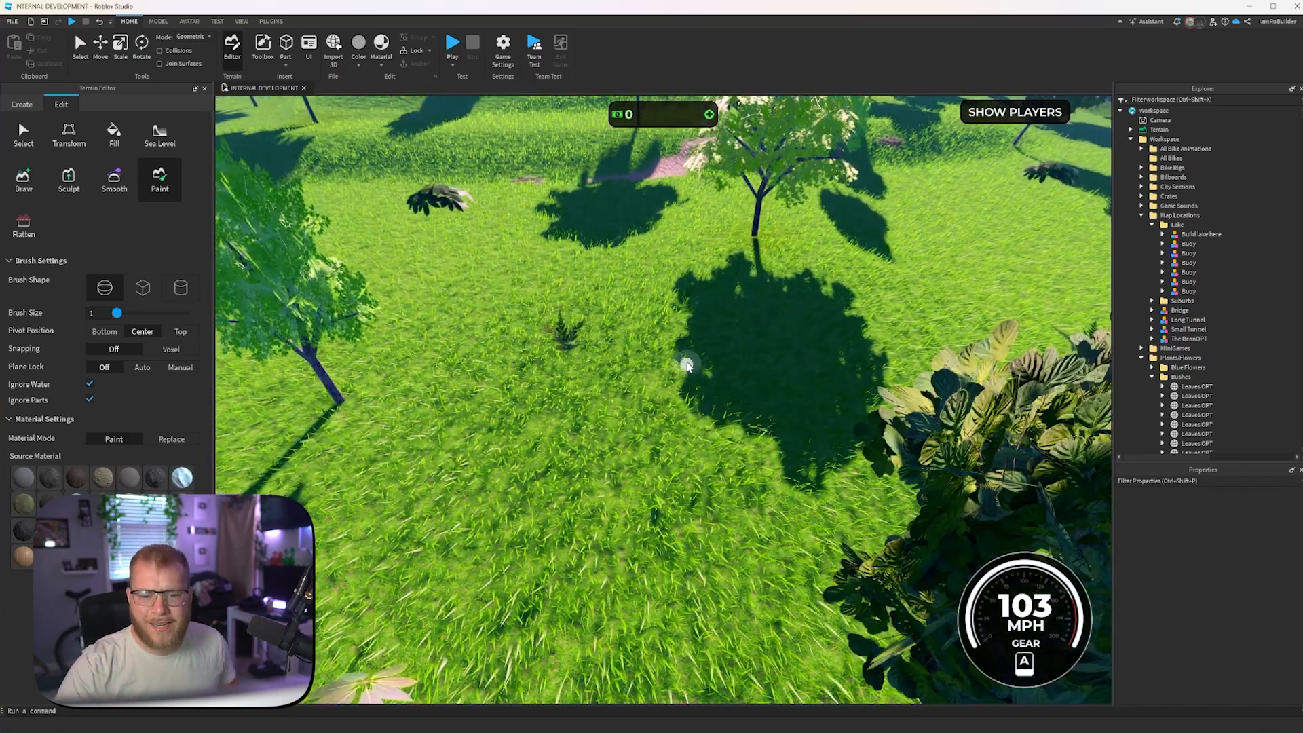
scroll(687, 365, down, 6)
scroll(651, 290, up, 5)
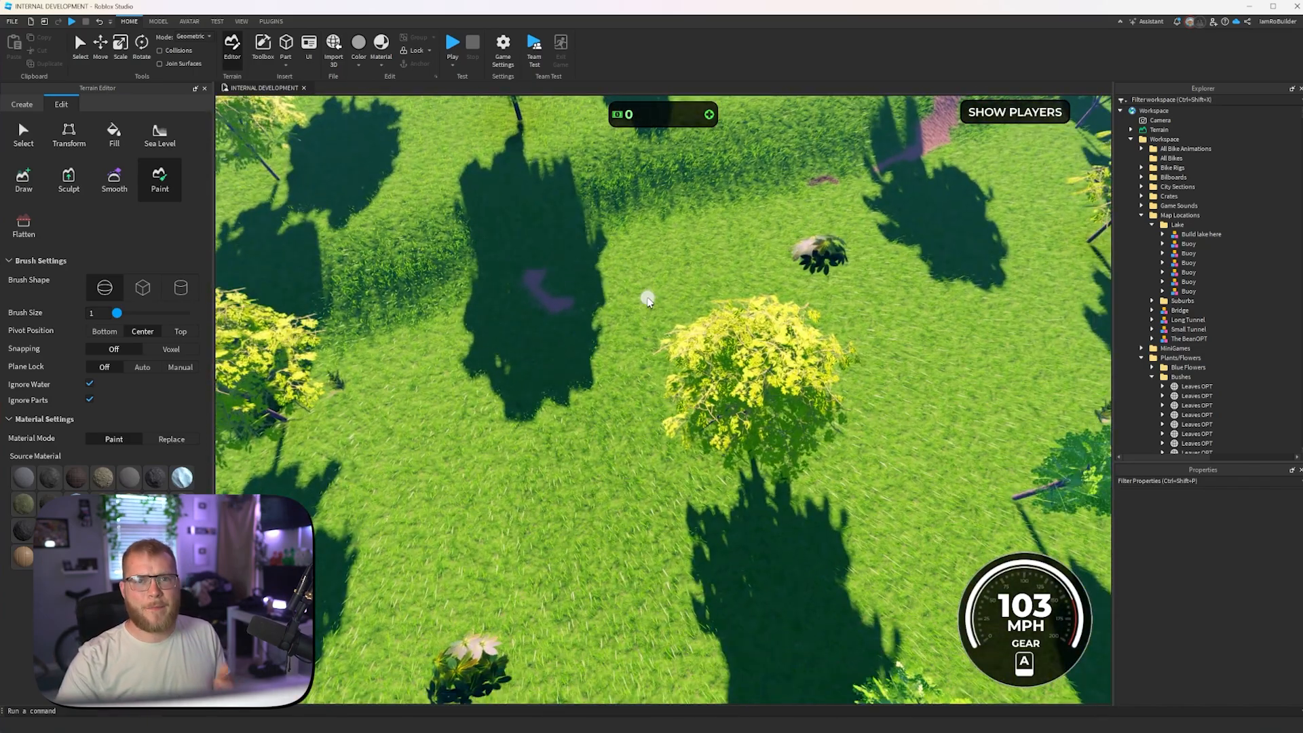
right_drag(690, 374, 689, 407)
scroll(697, 375, up, 4)
scroll(696, 374, up, 5)
scroll(688, 407, down, 5)
scroll(666, 435, up, 8)
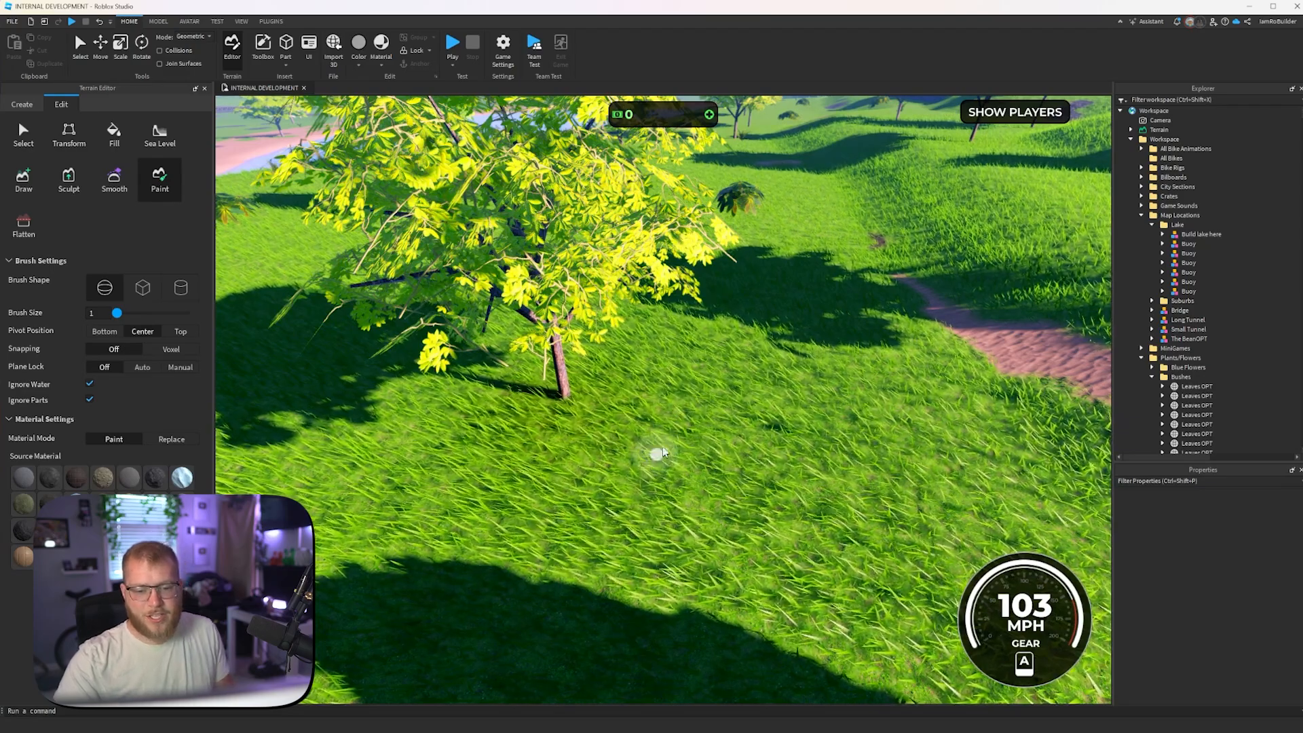
- Paint a small ground patch on the grass slope above the lakeshore, near the trees and bush
scroll(664, 490, down, 10)
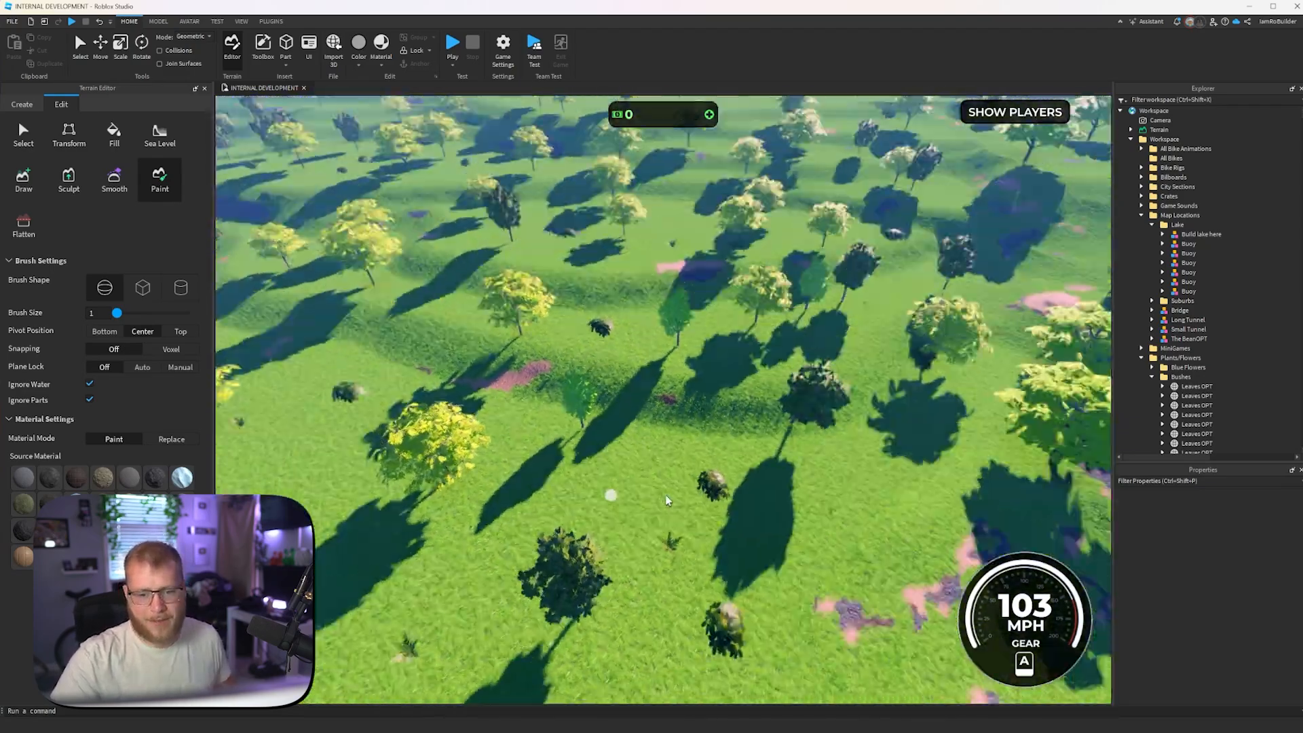
scroll(623, 485, up, 3)
scroll(662, 461, down, 8)
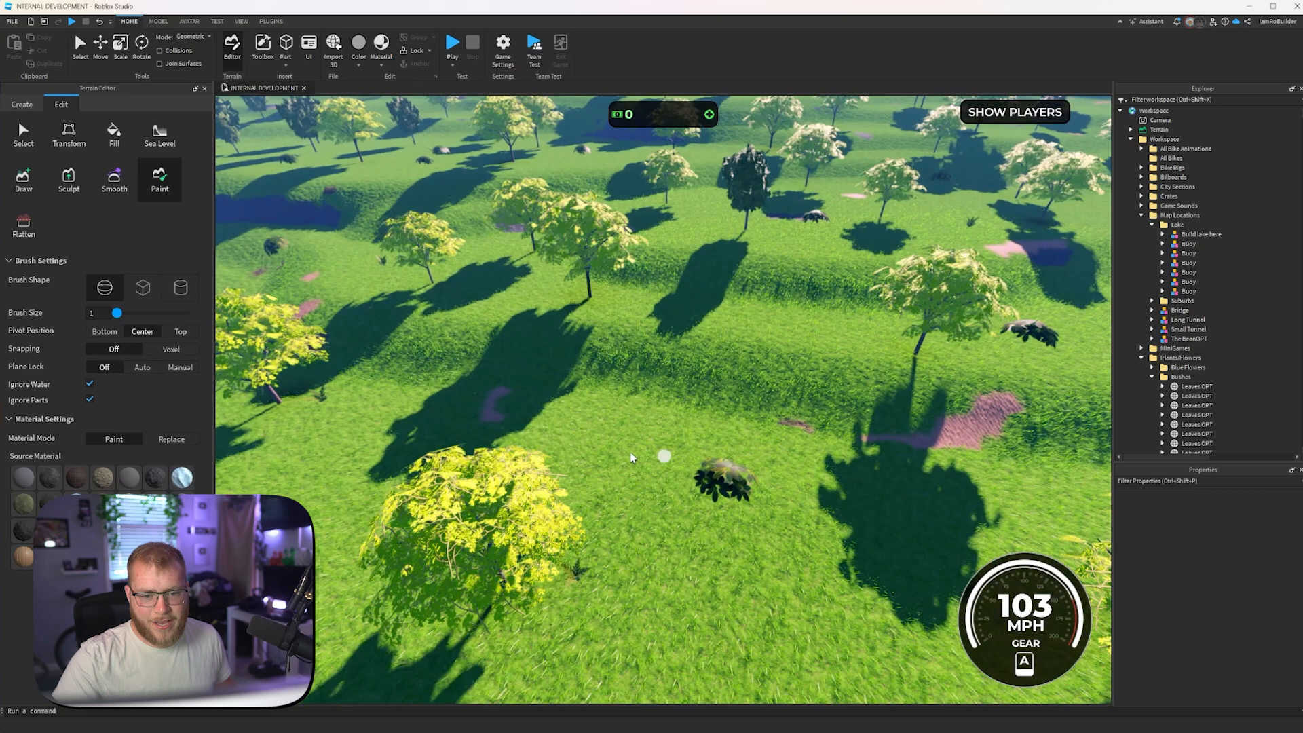
scroll(657, 469, up, 4)
scroll(656, 475, up, 3)
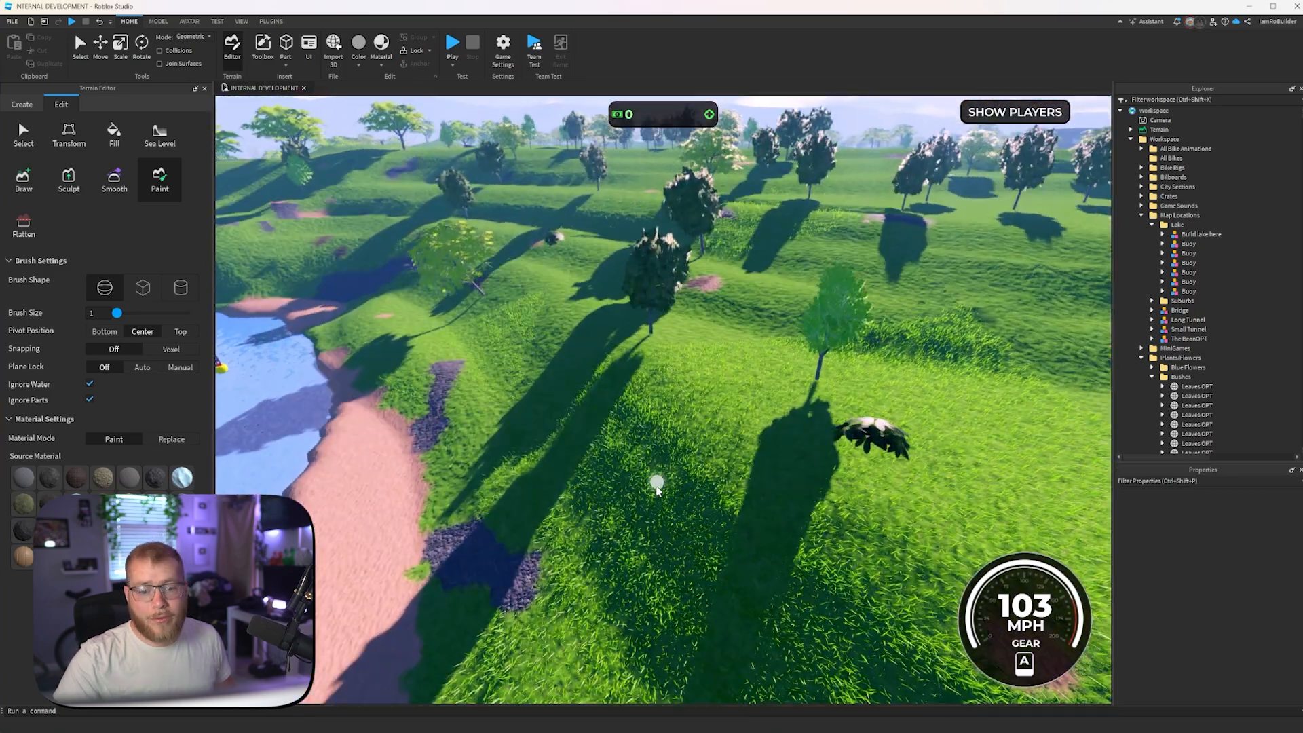
click(645, 514)
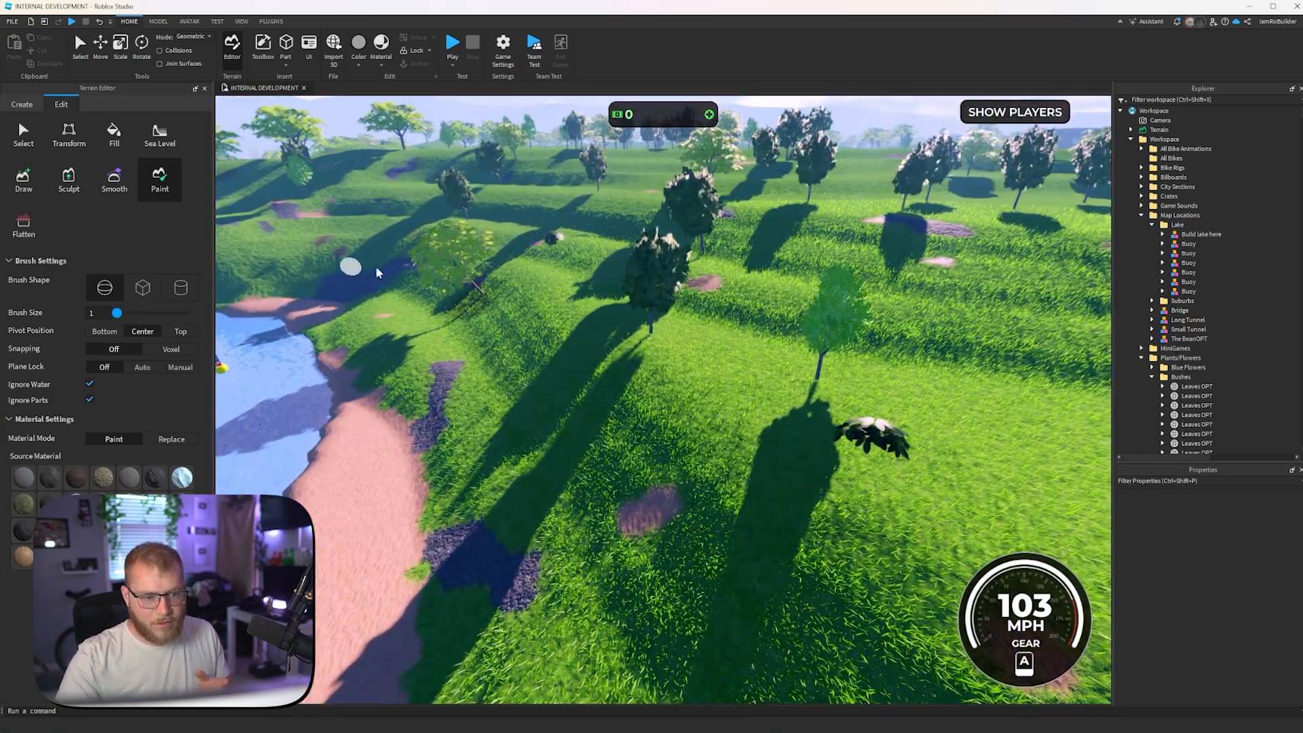
- Examine the painted ground patches and grass on the terrace slopes, both up close and from high above
right_drag(780, 312, 783, 345)
scroll(786, 351, up, 5)
scroll(784, 345, down, 5)
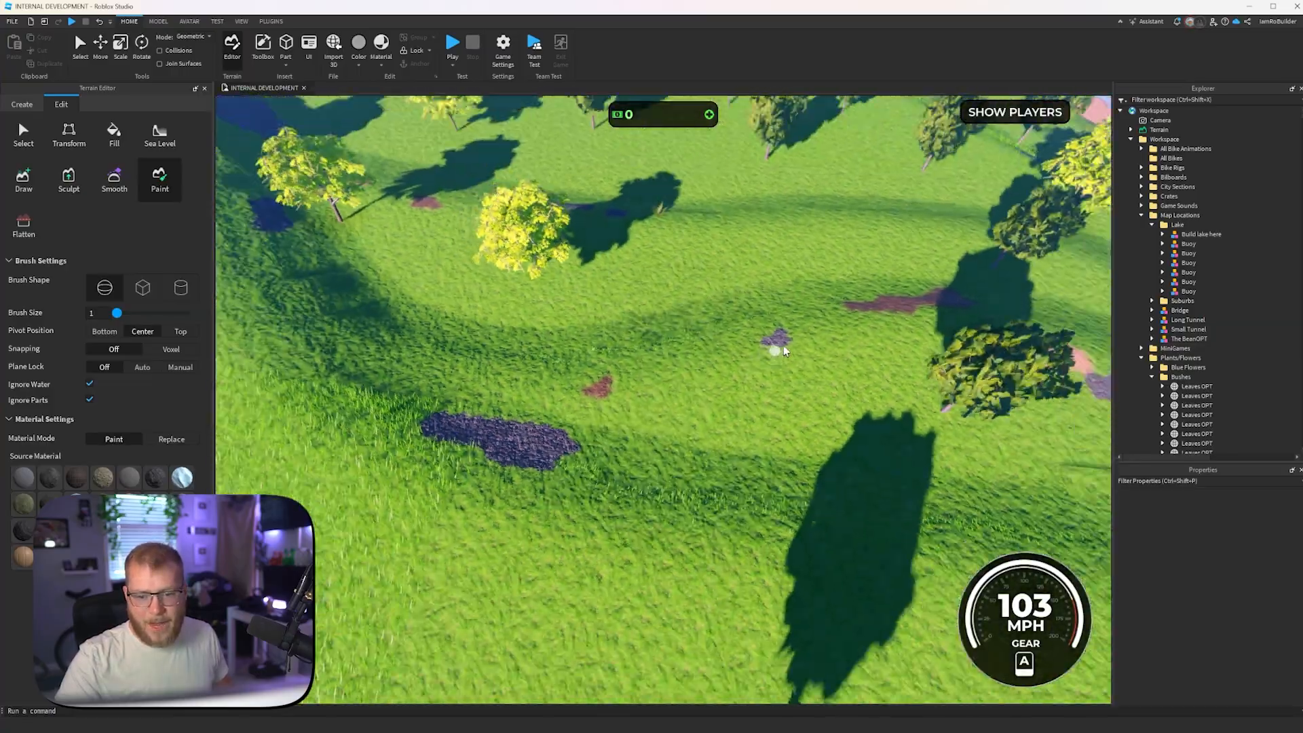
scroll(694, 310, up, 5)
right_drag(693, 311, 708, 325)
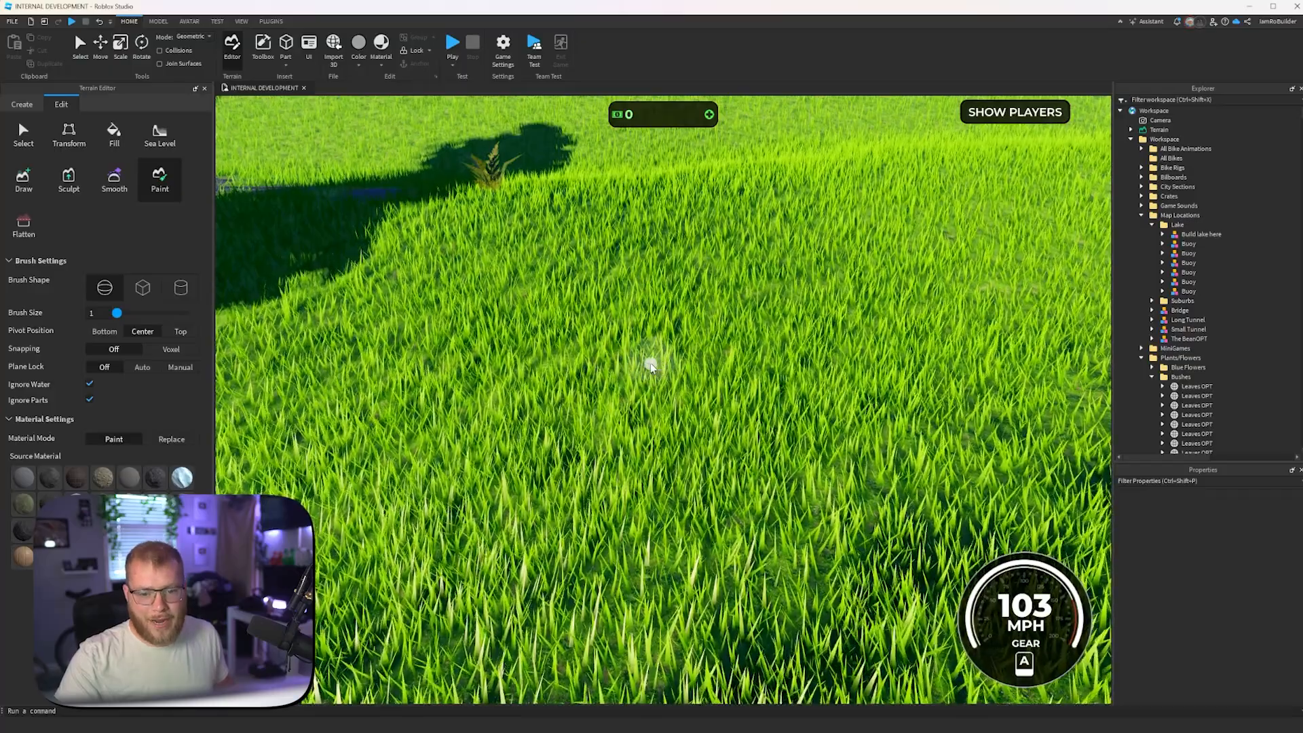
scroll(705, 345, down, 15)
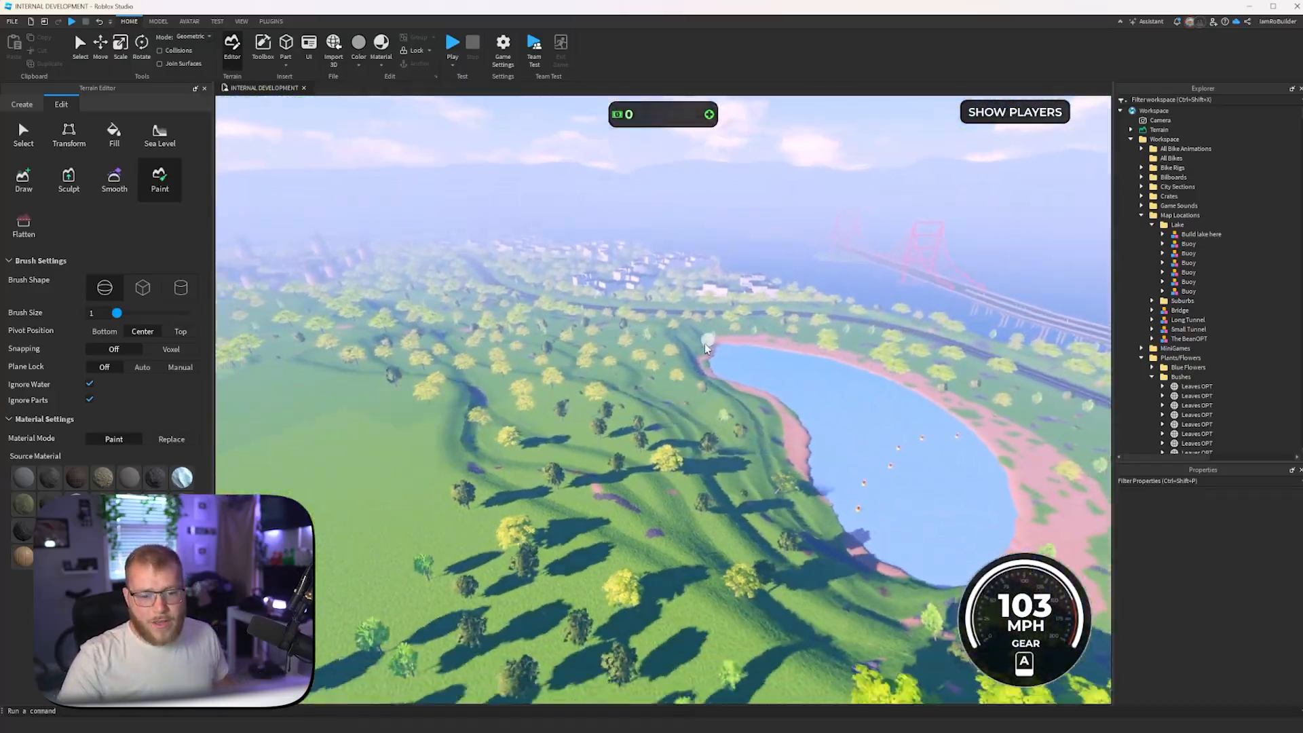
key(s)
right_drag(706, 348, 706, 348)
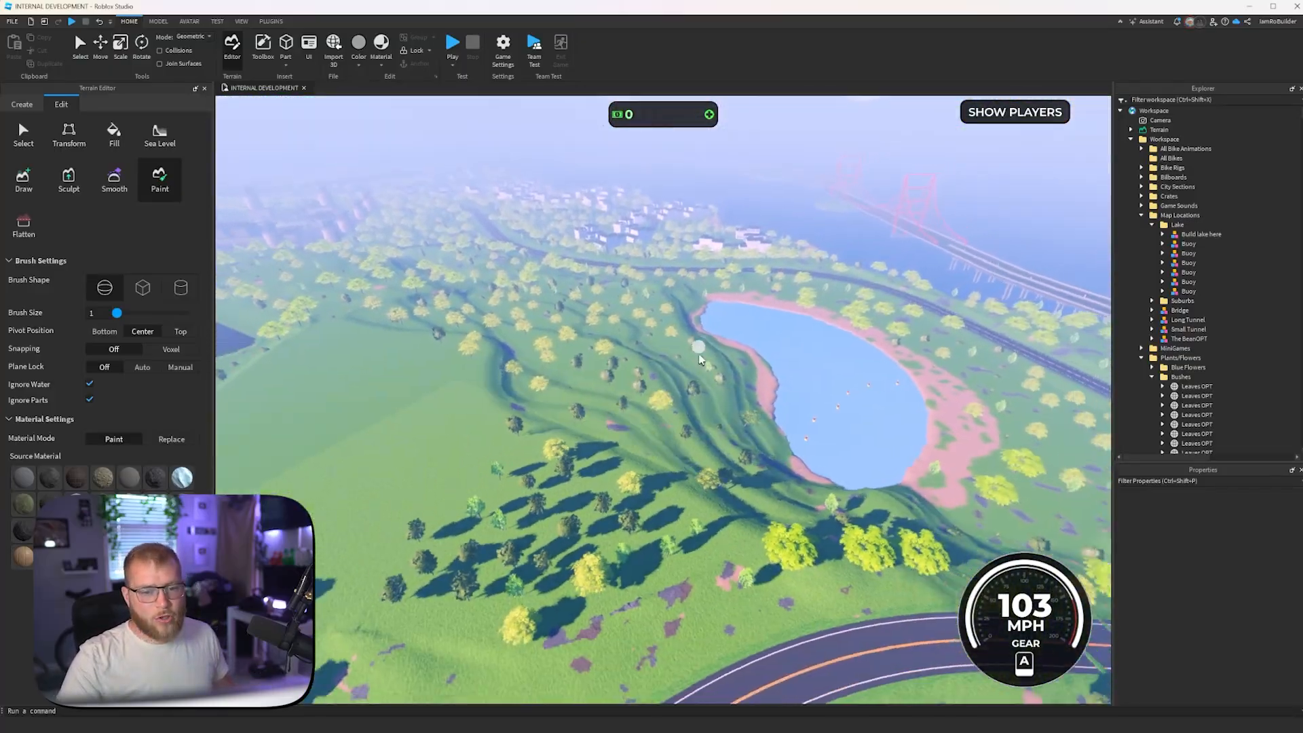
- Close the Terrain Editor and survey the planted terraces from across the lake
key(w)
click(204, 88)
right_drag(529, 338, 528, 339)
key(w)
key(s)
key(s)
key(a)
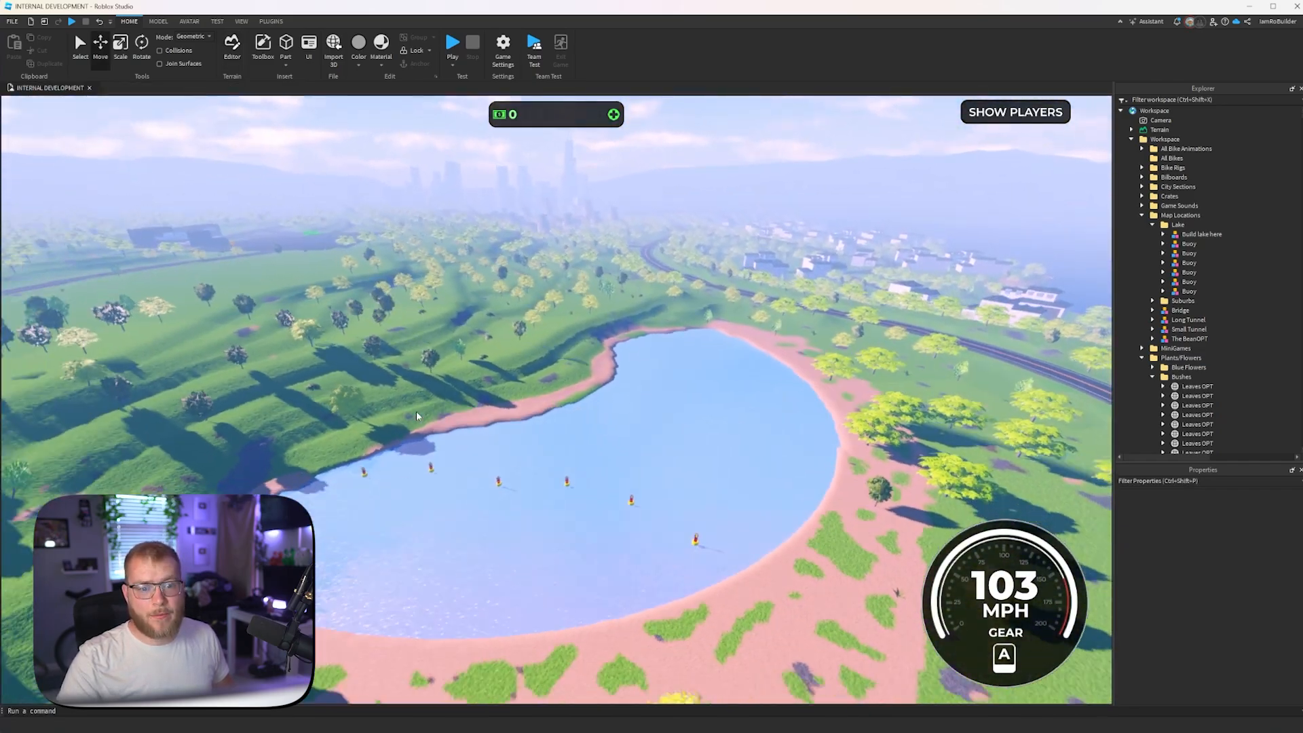
key(w)
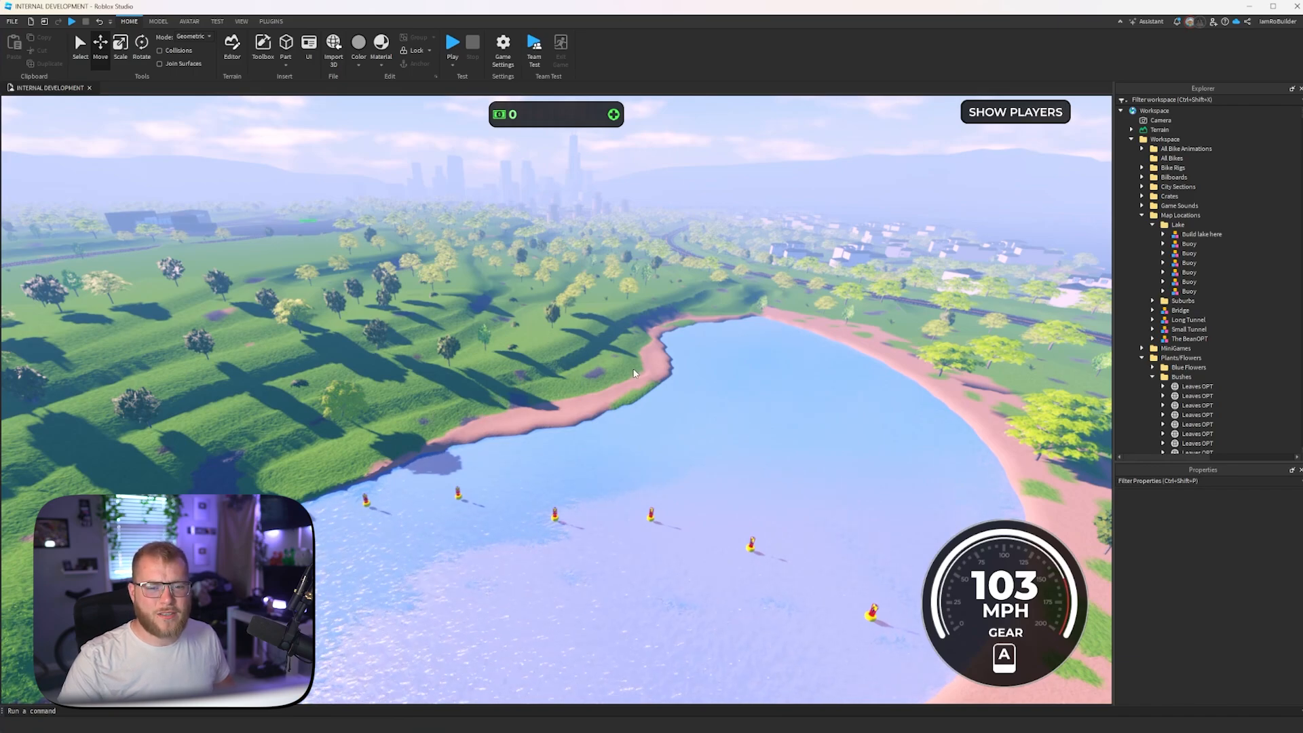
key(d)
right_drag(633, 370, 633, 369)
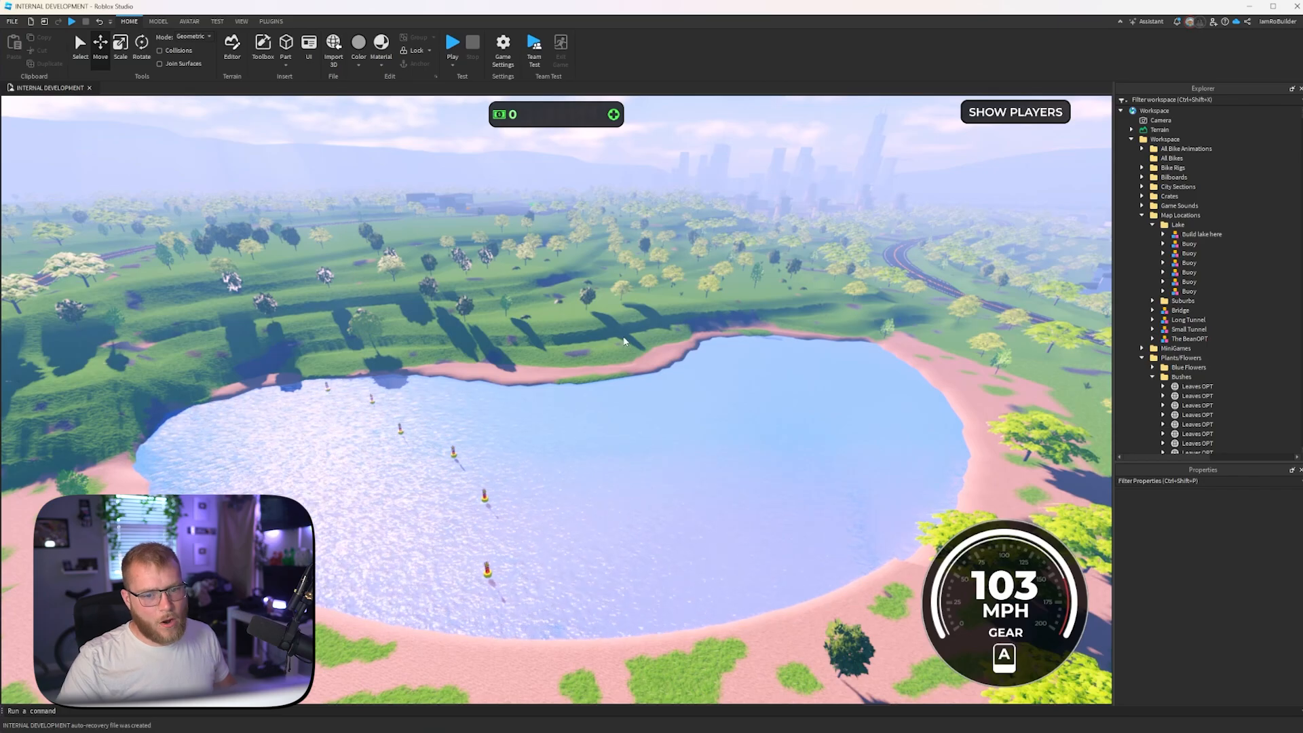
- Survey the empty flat field behind the terraces, along with the adjoining road and racetrack, from above
key(w)
right_drag(628, 333, 628, 332)
key(w)
key(s)
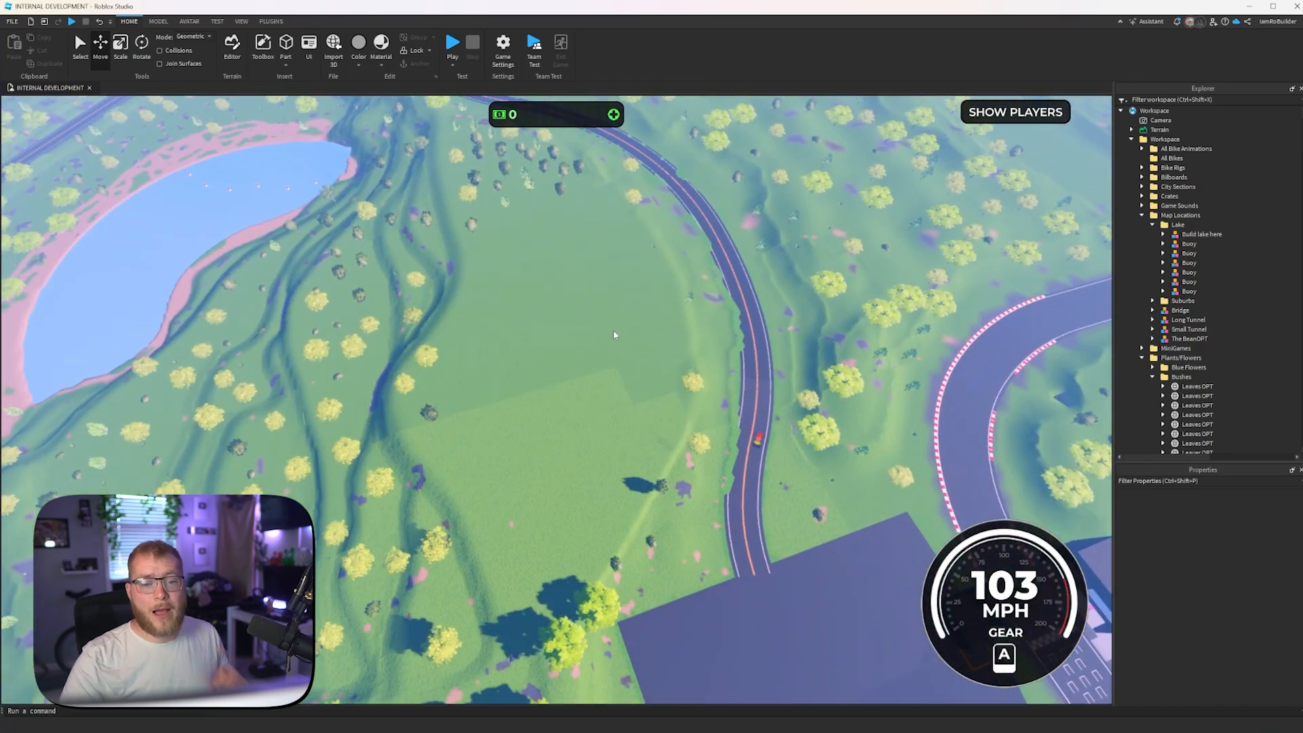
scroll(557, 352, down, 2)
scroll(549, 368, up, 4)
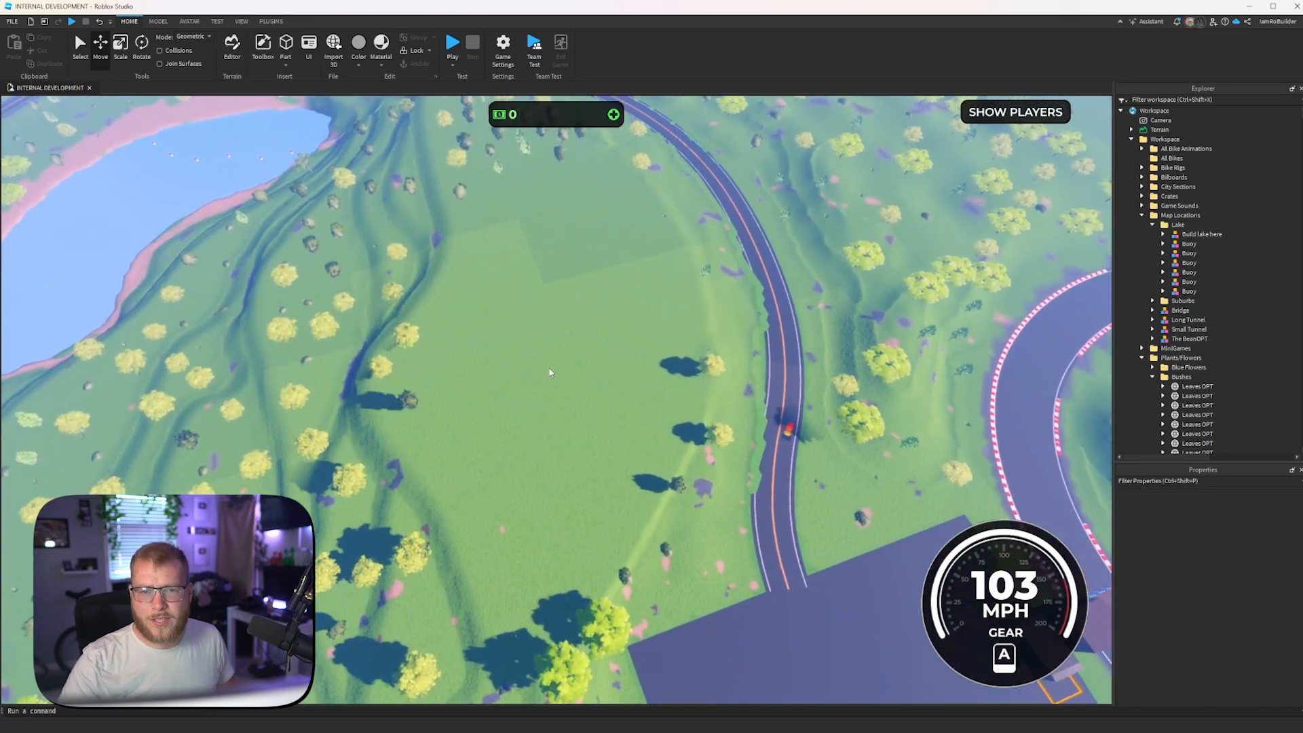
scroll(551, 371, up, 3)
key(w)
right_drag(553, 369, 579, 335)
key(s)
key(s)
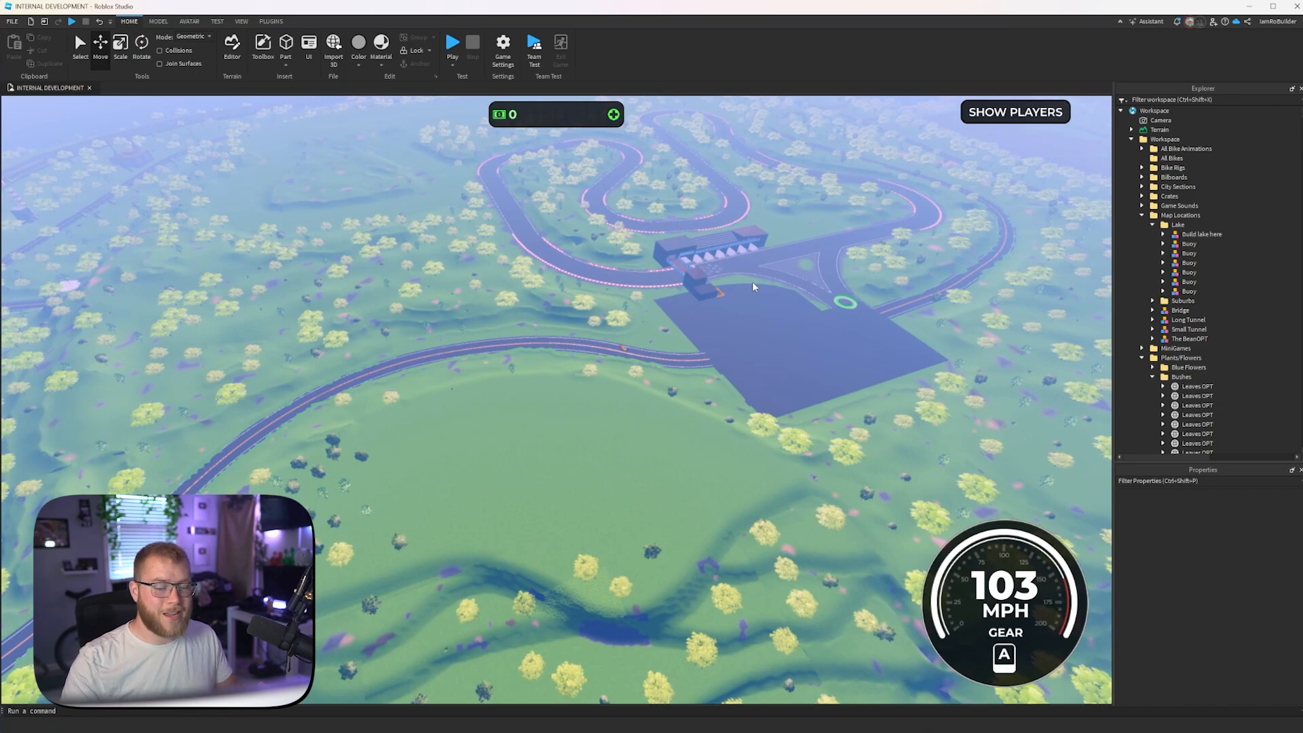
- Review the racetrack surroundings and the reshaped lake with its planted terraces from an overview
scroll(747, 282, up, 5)
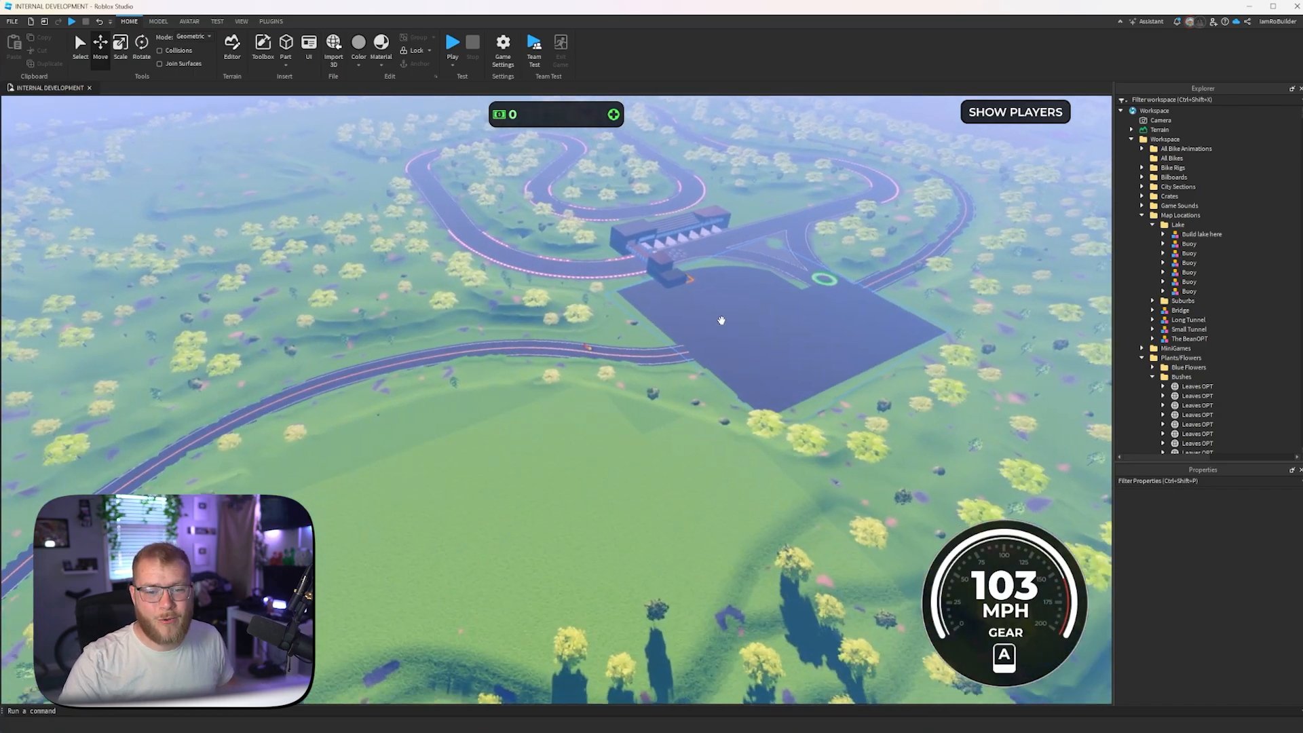
scroll(700, 328, up, 5)
right_drag(693, 328, 693, 324)
scroll(693, 323, up, 3)
scroll(694, 323, up, 5)
scroll(693, 323, up, 3)
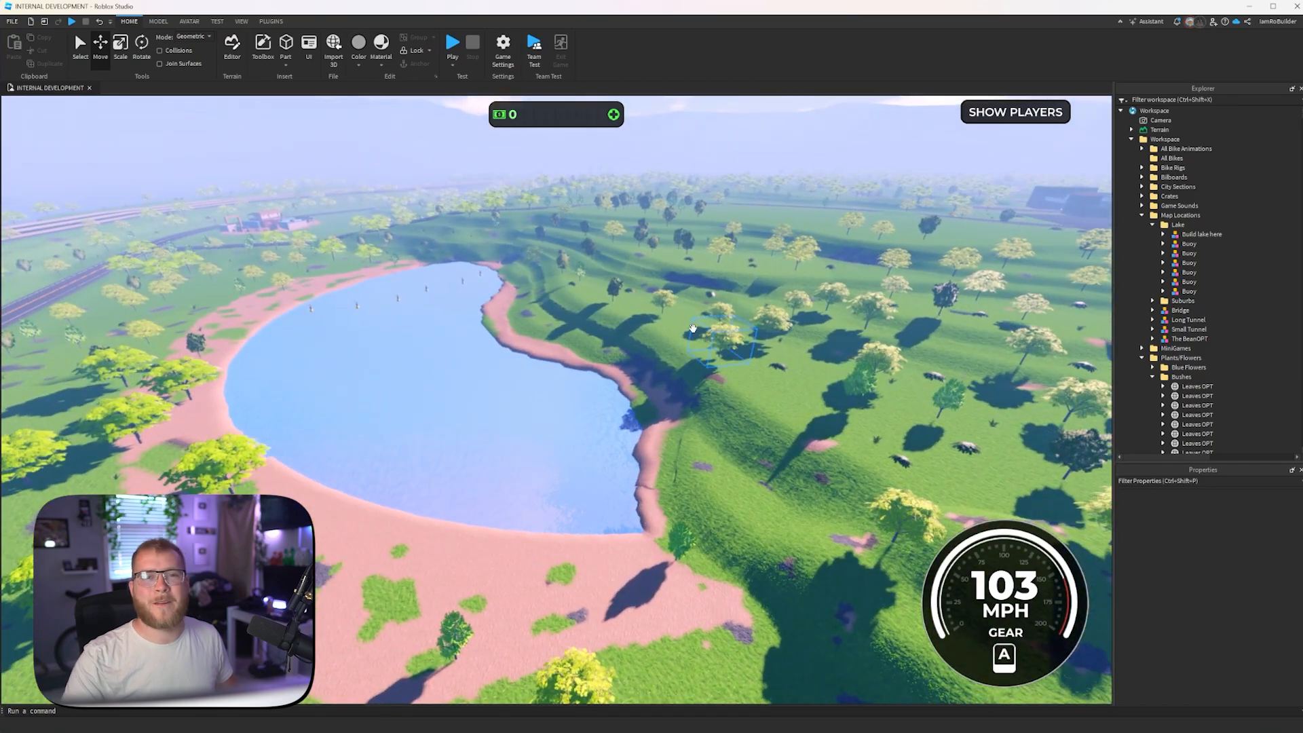